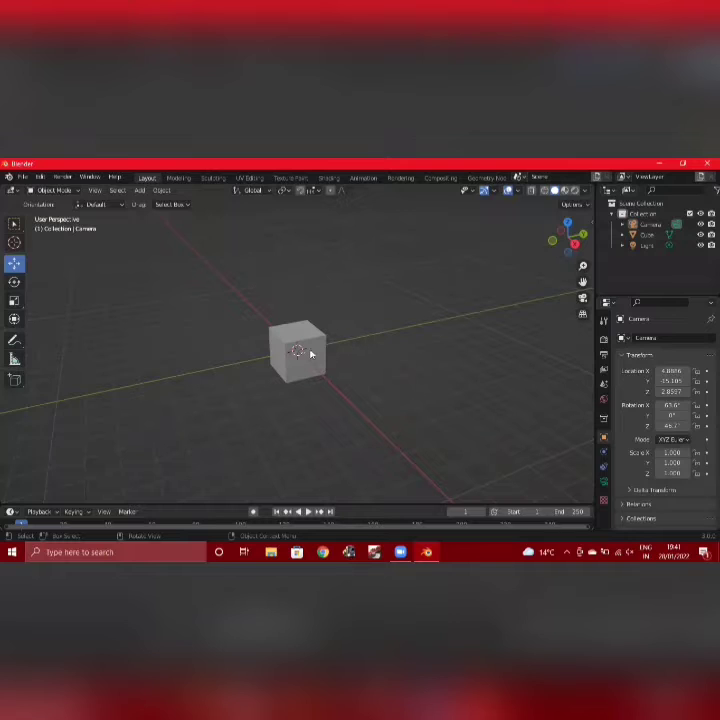
- Scale the default cube along the Y axis to about 0.25 to make a thin torso slab
click(313, 352)
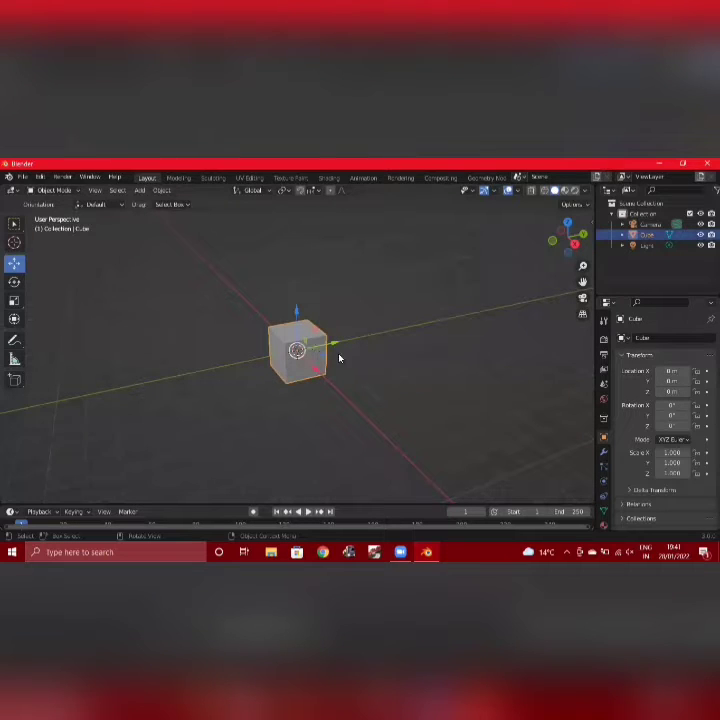
key(s)
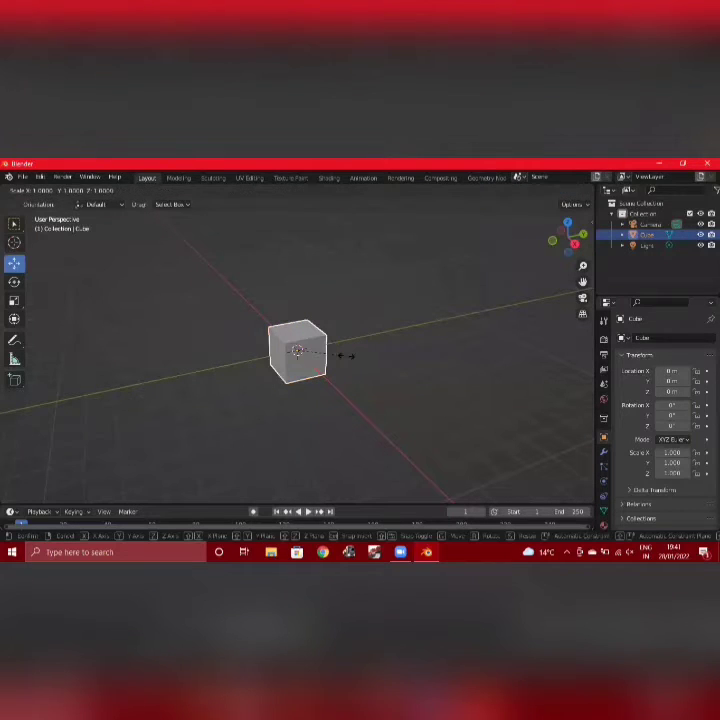
key(x)
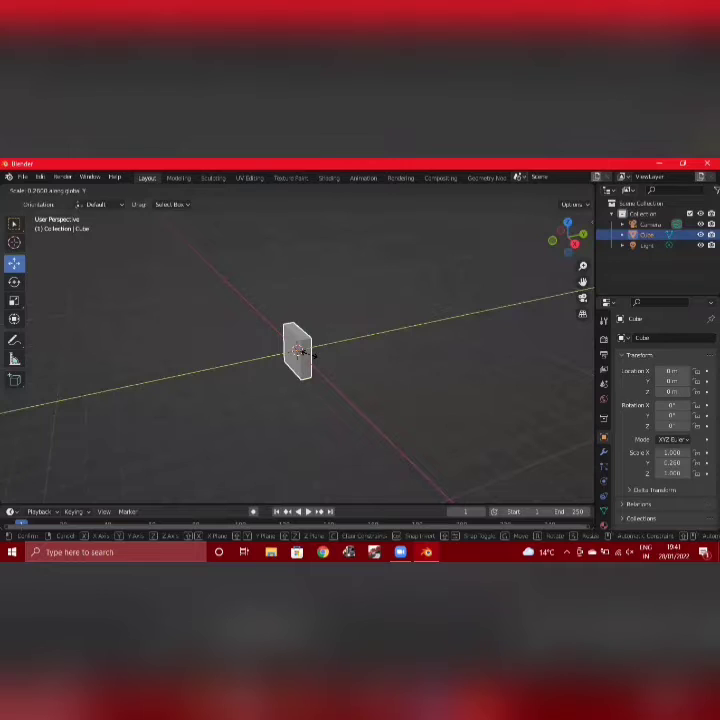
click(312, 356)
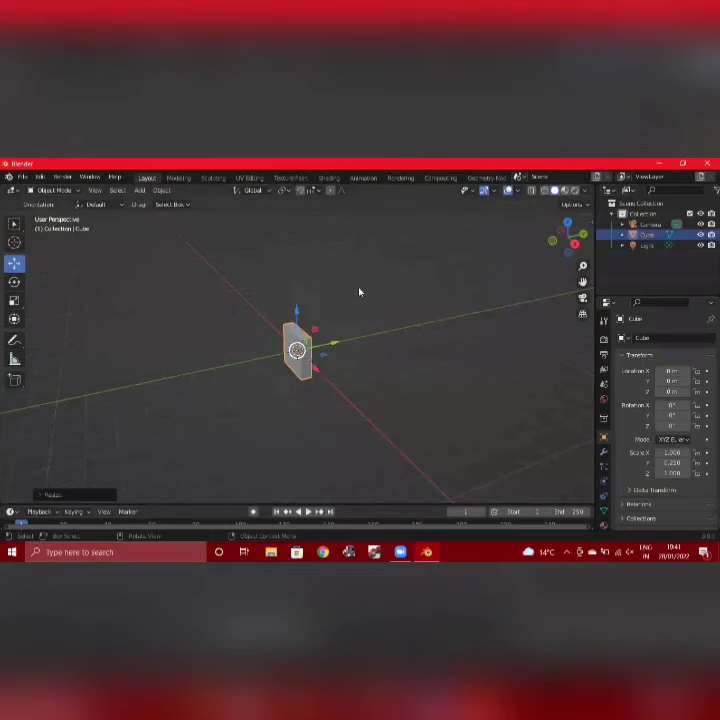
click(370, 347)
- Duplicate the slab and place the copy above the original, offset about -0.23 m in X, -0.52 m in Y and 1.25 m in Z
middle_drag(353, 393, 348, 363)
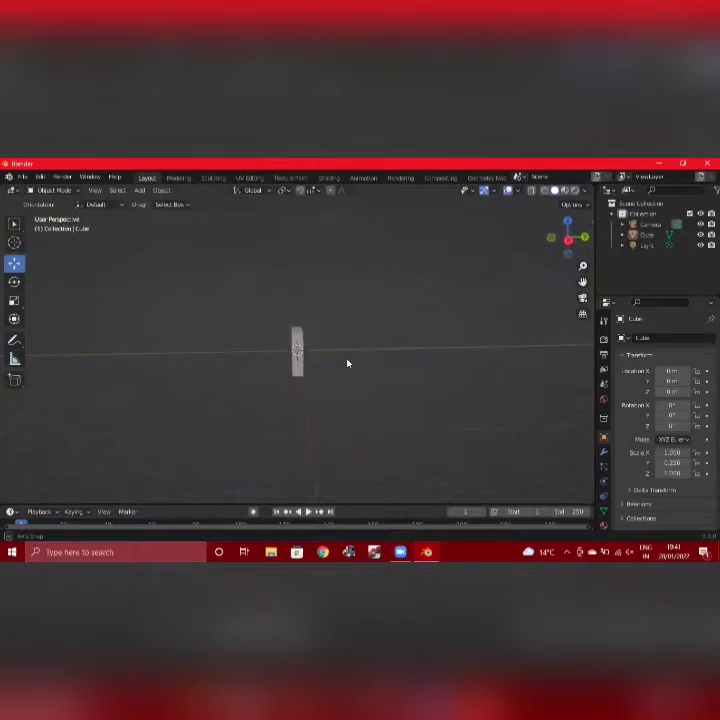
click(298, 335)
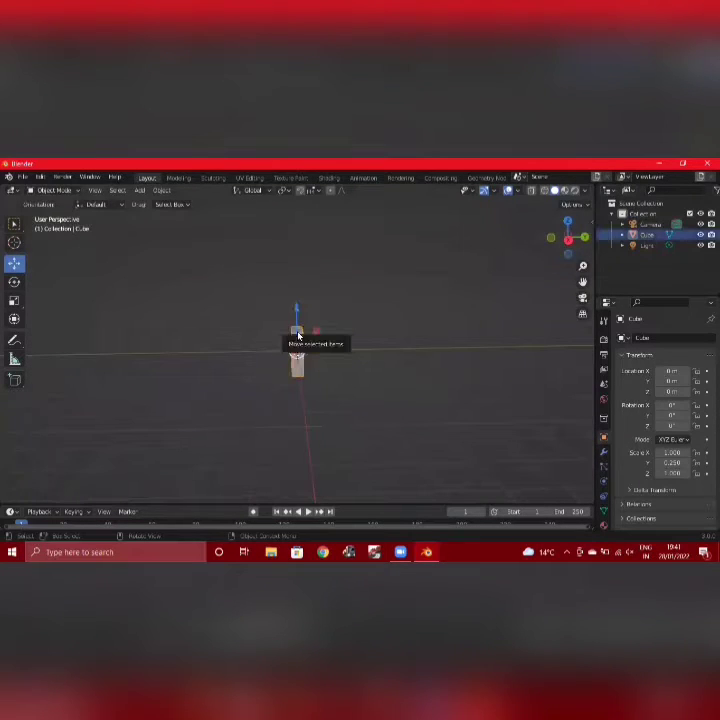
key(shift+d)
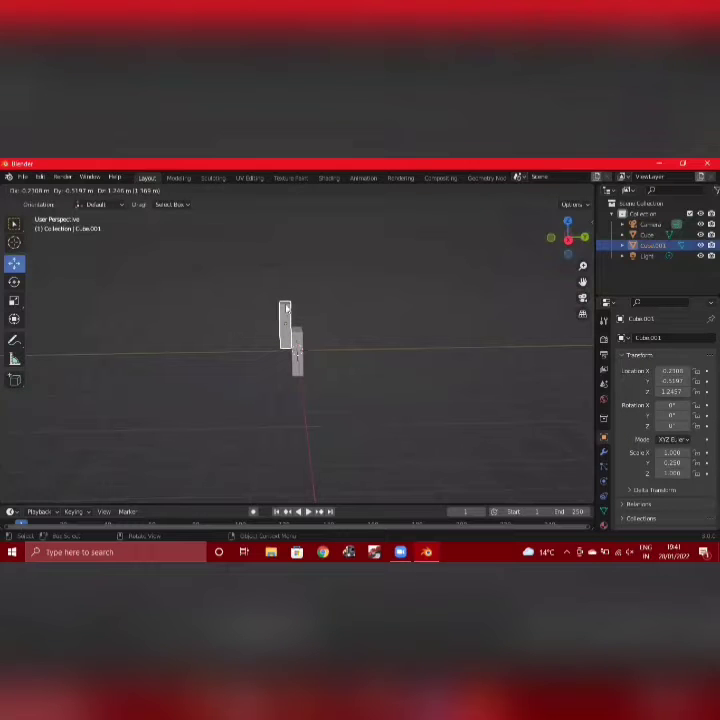
click(285, 308)
- Move the upper copy along the X axis to about 0.02 m to centre it over the slab
middle_drag(285, 316, 374, 319)
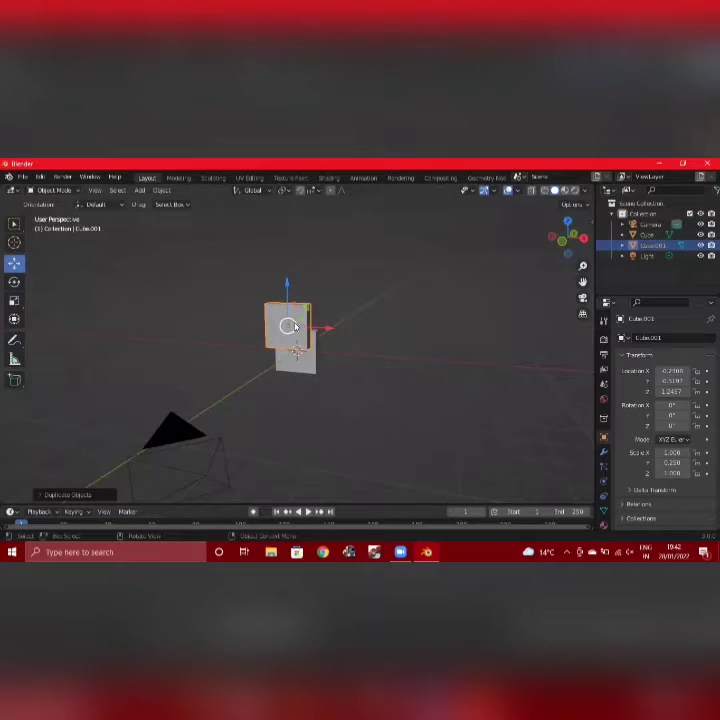
key(g)
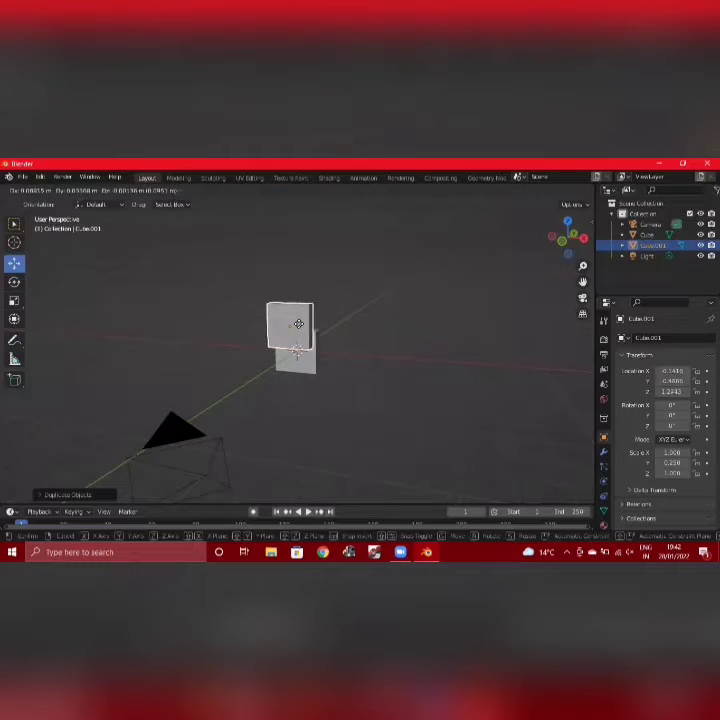
key(x)
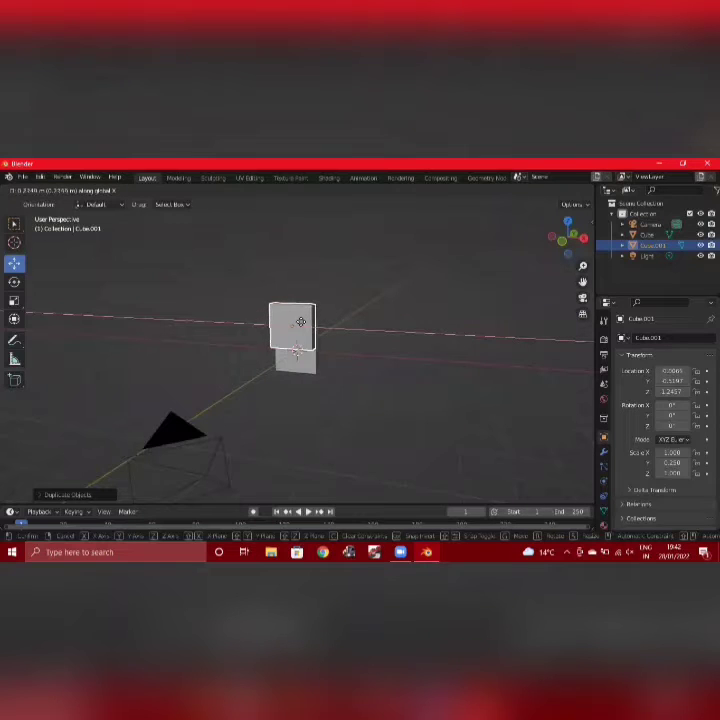
click(301, 323)
- Scale the upper block to about 0.52 along X and about 0.71 along Z to form the head
key(s)
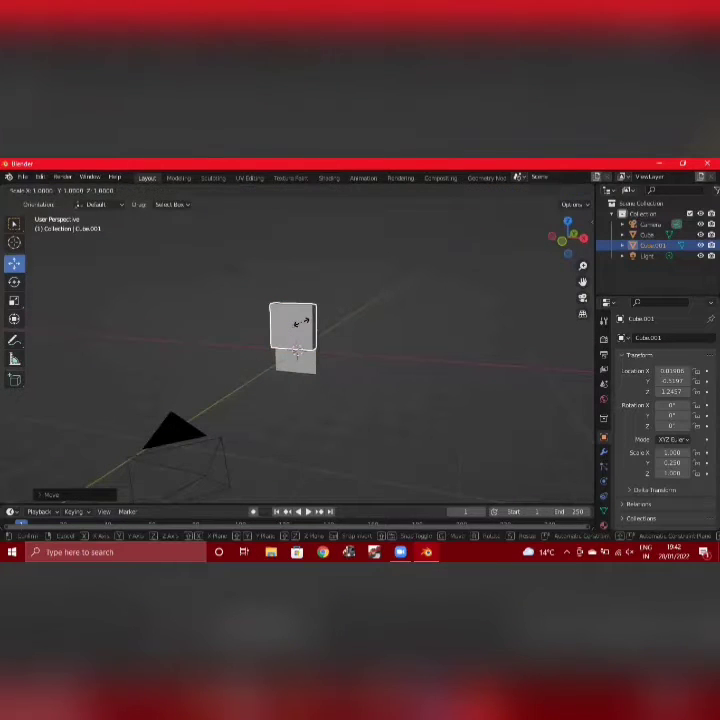
key(x)
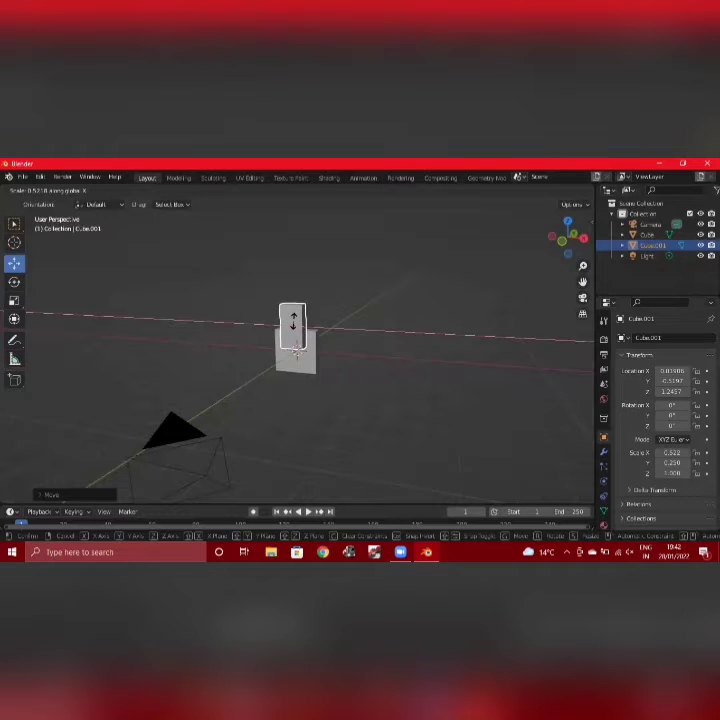
click(293, 321)
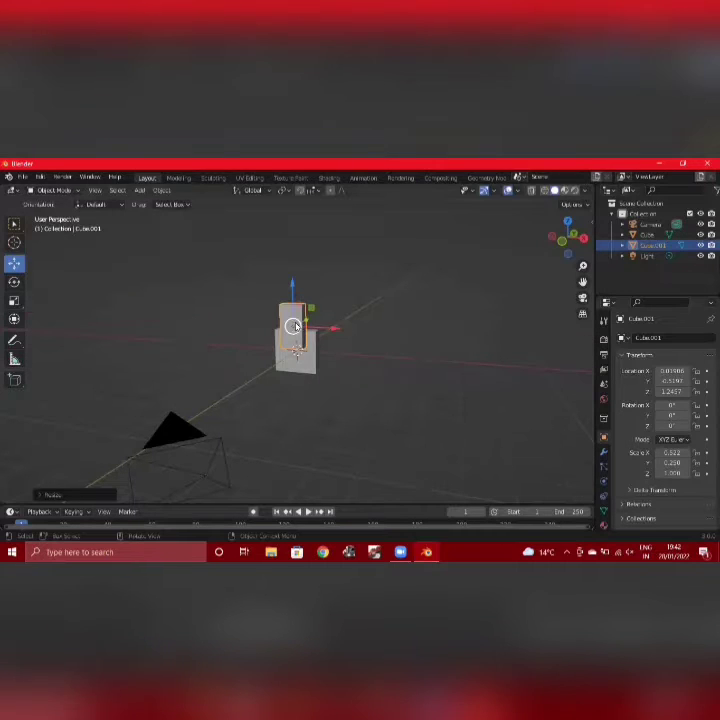
middle_drag(260, 328, 291, 322)
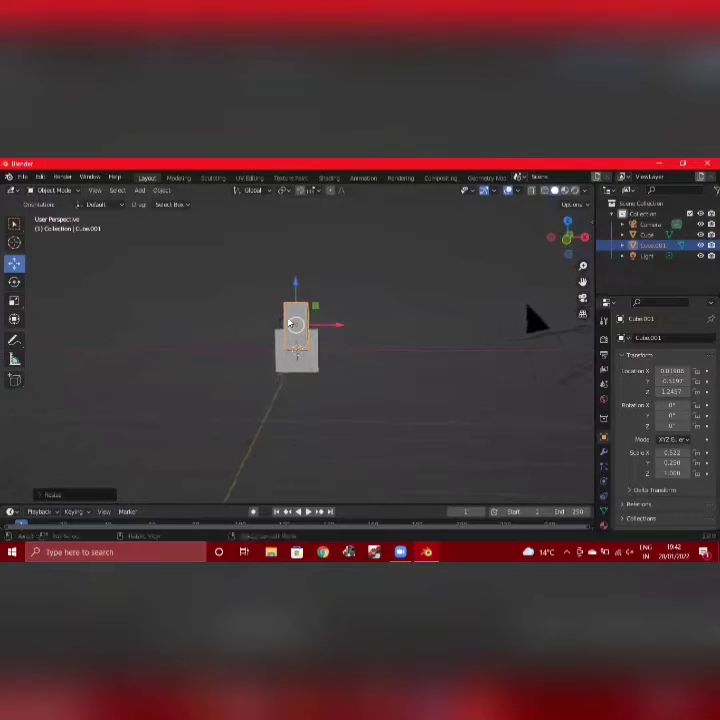
key(s)
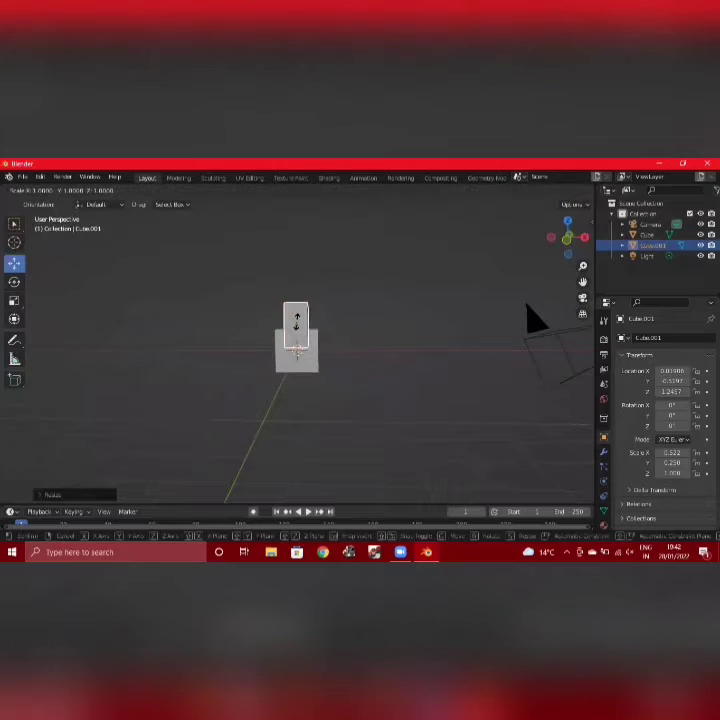
key(z)
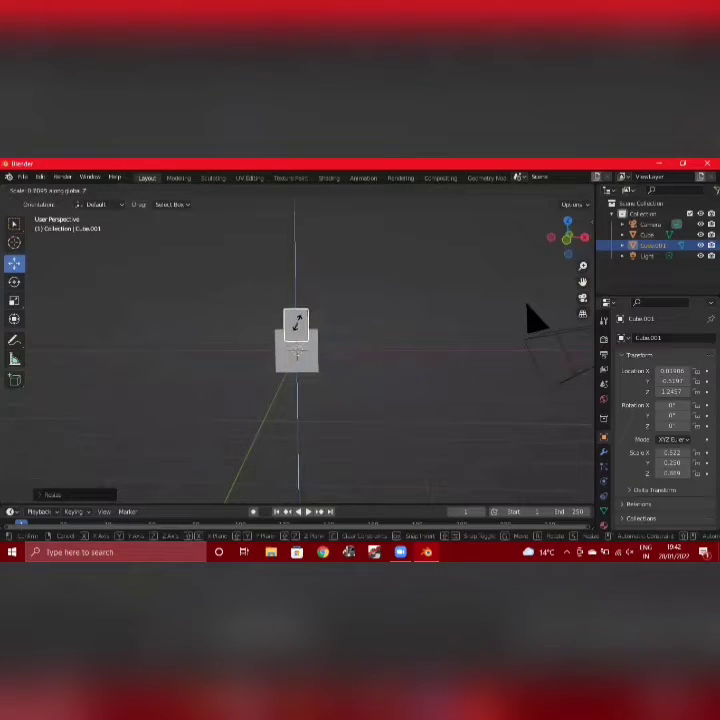
click(296, 322)
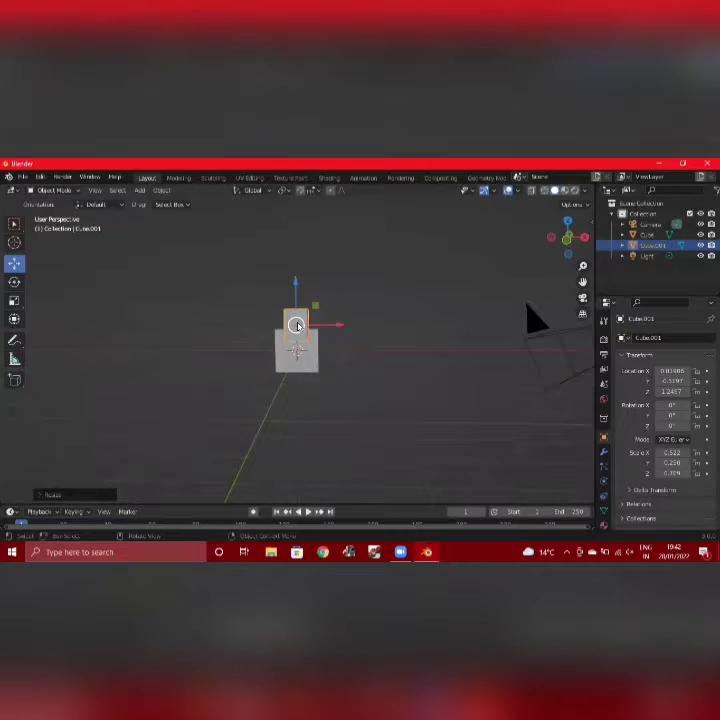
click(348, 304)
- Duplicate the torso slab and place the copy beside it, about 1.68 m along X
mouse_move(342, 328)
middle_down()
mouse_move(267, 344)
mouse_move(217, 332)
mouse_move(366, 323)
mouse_move(346, 331)
mouse_move(344, 323)
mouse_move(340, 332)
middle_up()
click(317, 344)
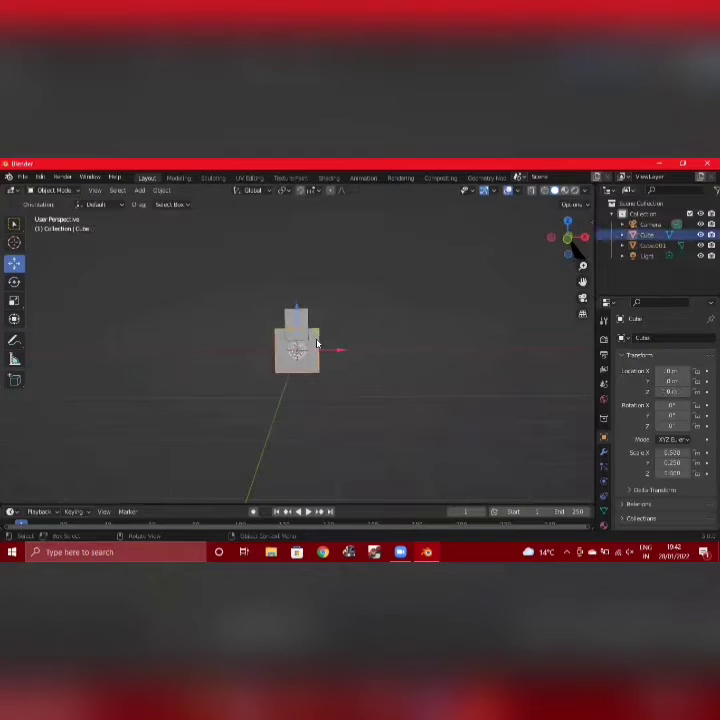
key(shift+d)
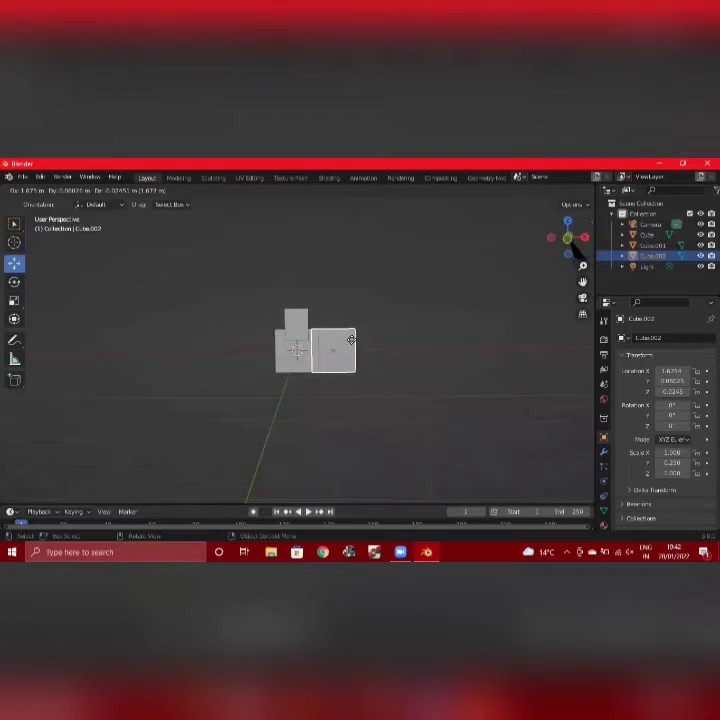
click(351, 340)
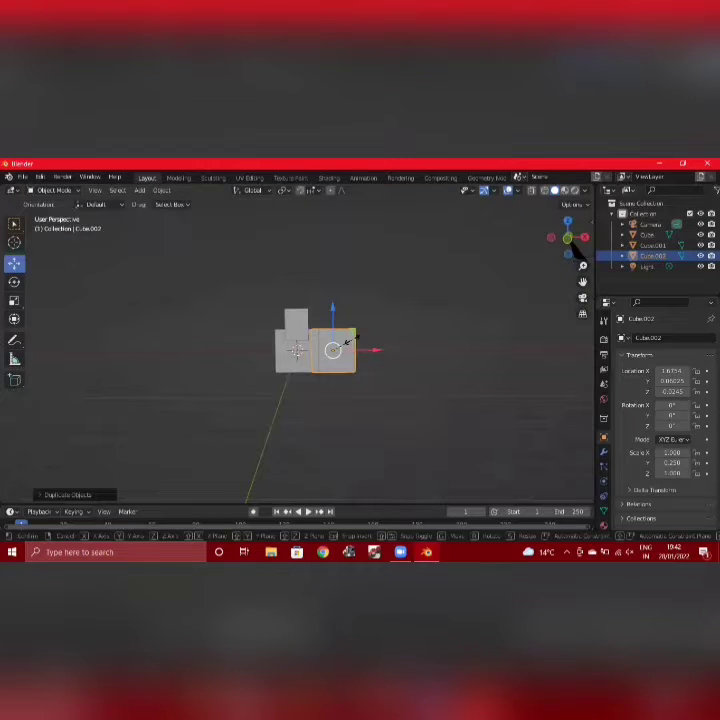
- Narrow the side copy along the X axis to a scale of about 0.31 to form an arm
key(s)
key(x)
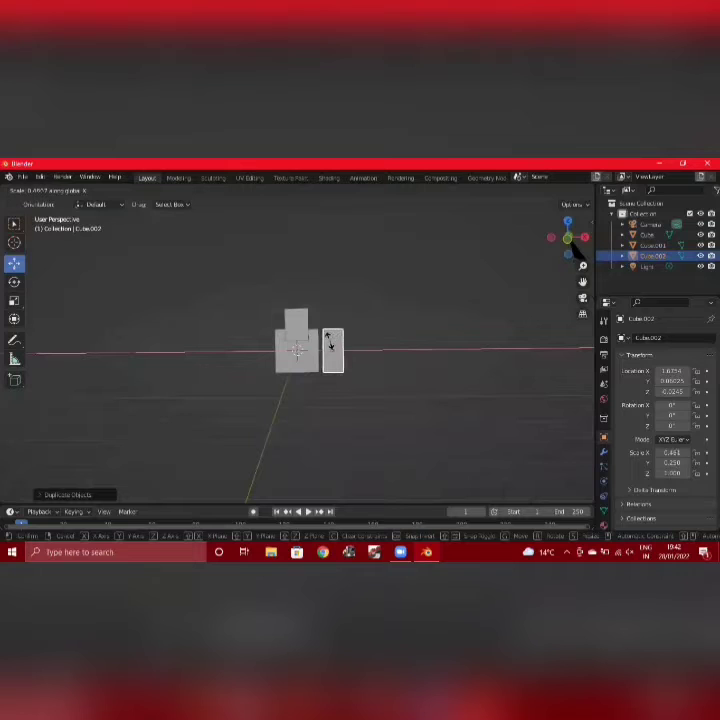
click(332, 344)
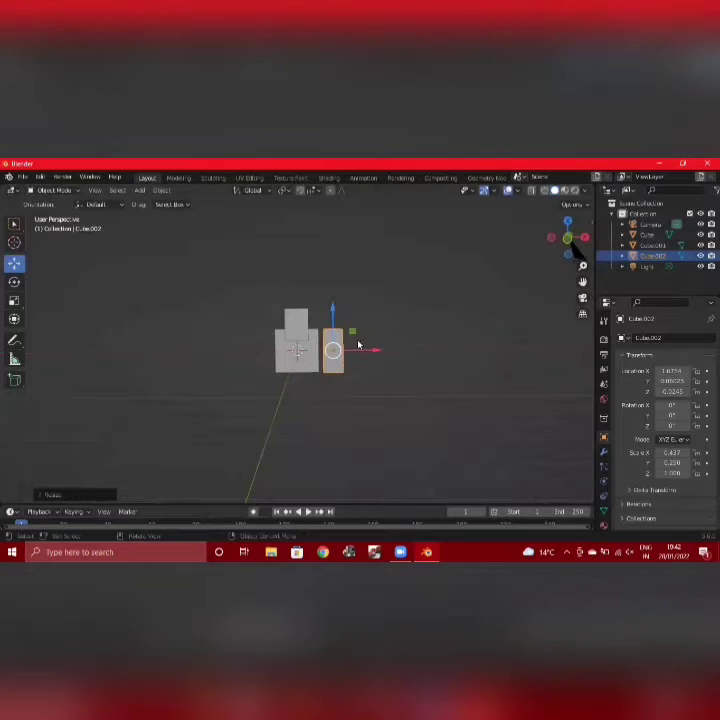
key(s)
key(x)
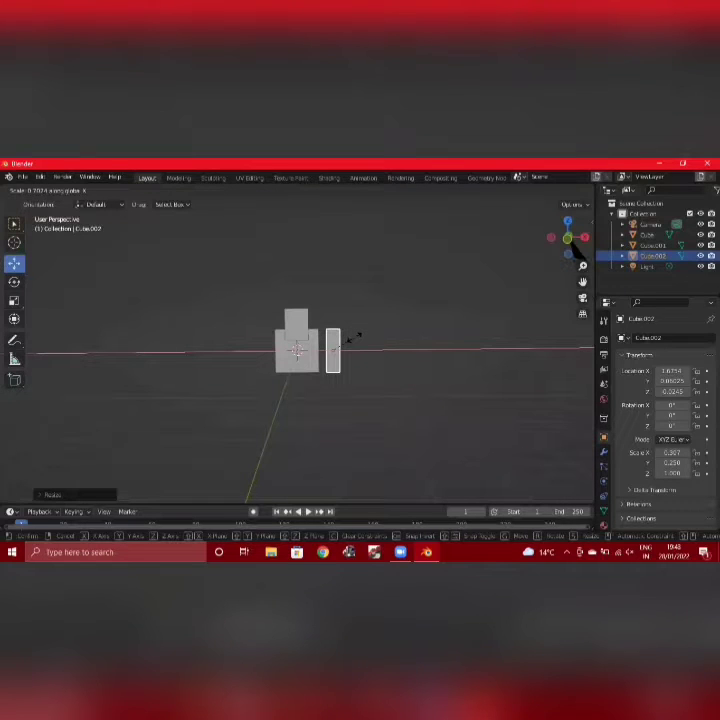
click(354, 340)
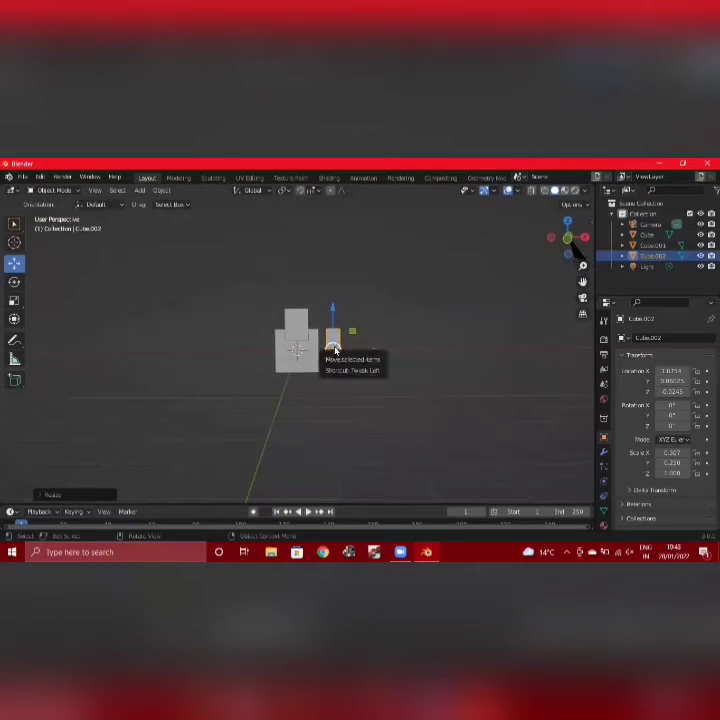
- Move the arm block closer to the torso along the X axis, to about 1.50 m
drag(336, 348, 328, 346)
key(x)
key(x)
key(x)
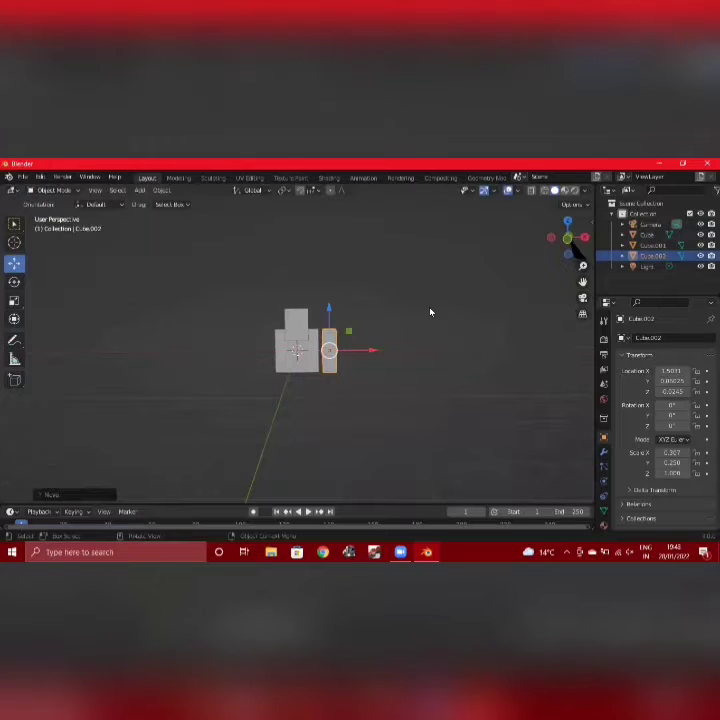
- Duplicate the torso slab and place the copy below it, offset about 0.57 m in X, -0.21 m in Y and -2.07 m in Z
mouse_move(430, 312)
middle_down()
mouse_move(301, 335)
mouse_move(172, 320)
mouse_move(188, 277)
mouse_move(297, 354)
mouse_move(389, 344)
mouse_move(431, 313)
middle_up()
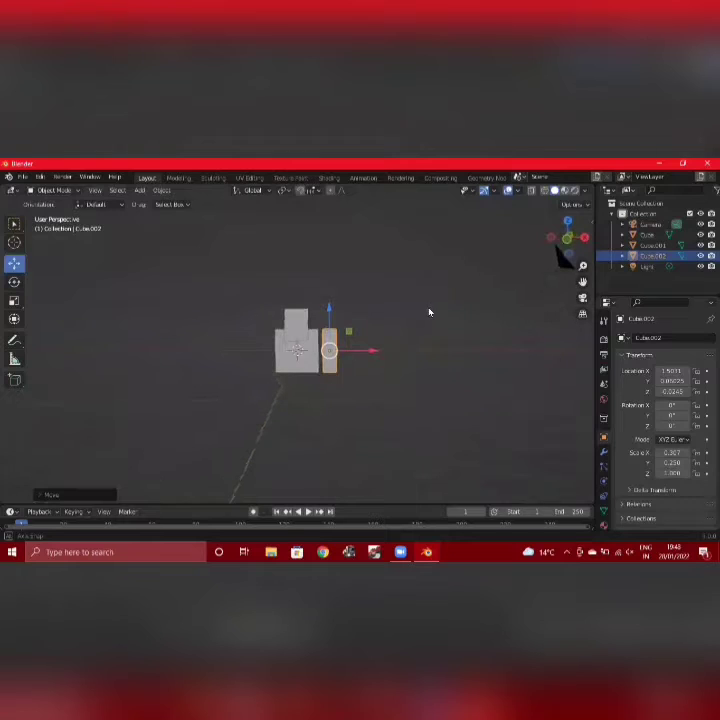
click(309, 364)
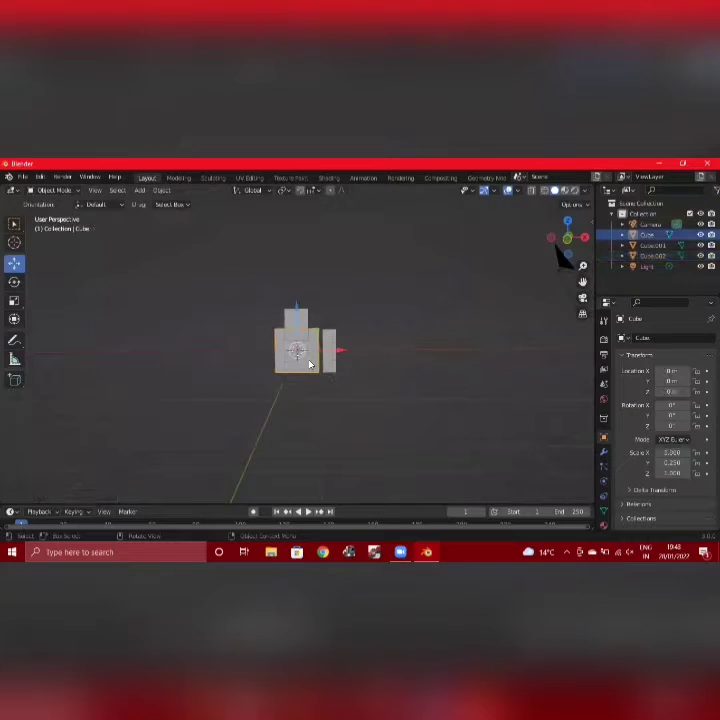
key(shift+d)
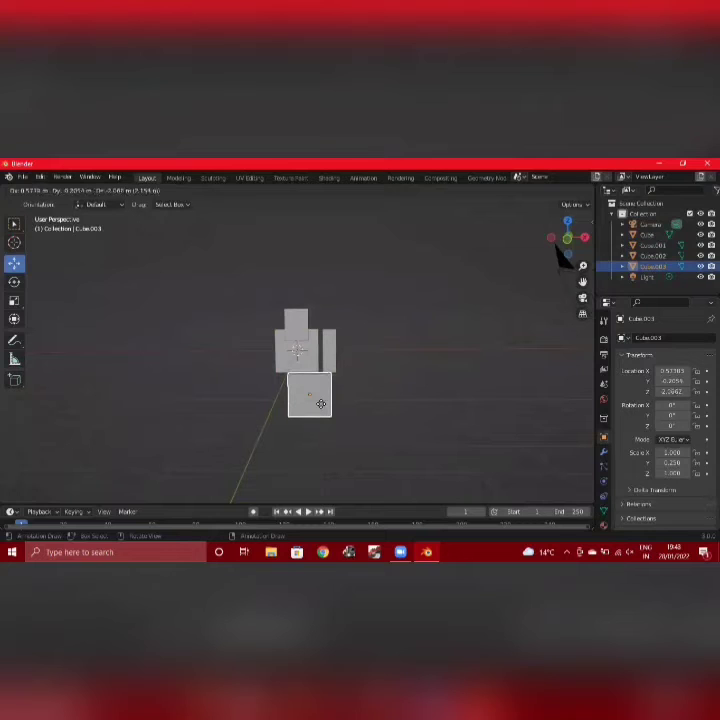
click(322, 406)
- Scale the lower copy uniformly to about 0.99, and narrow it along X to about 0.32 to form a leg
key(s)
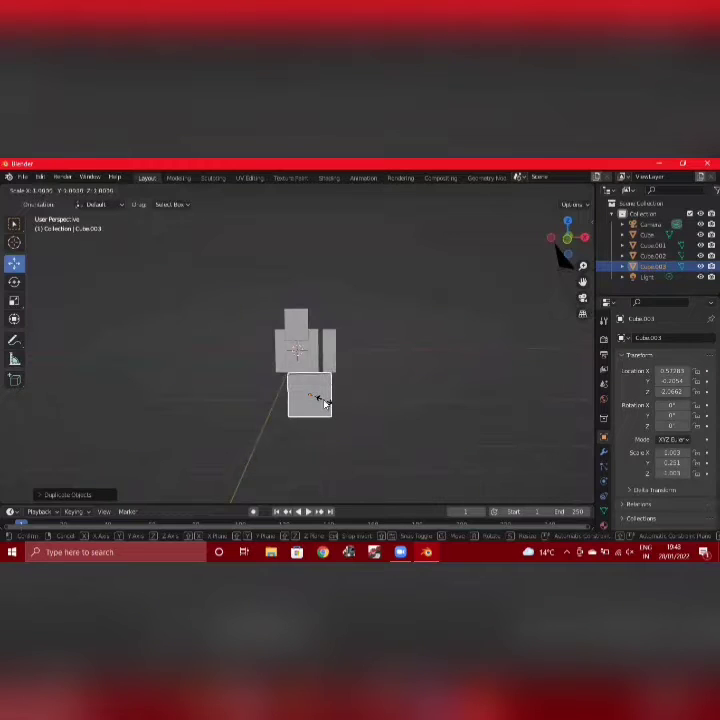
click(324, 403)
key(s)
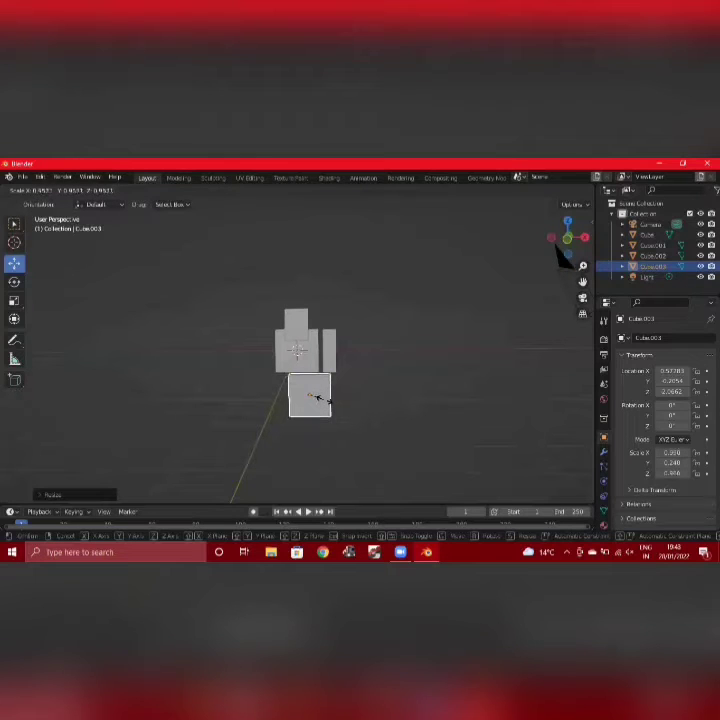
click(325, 403)
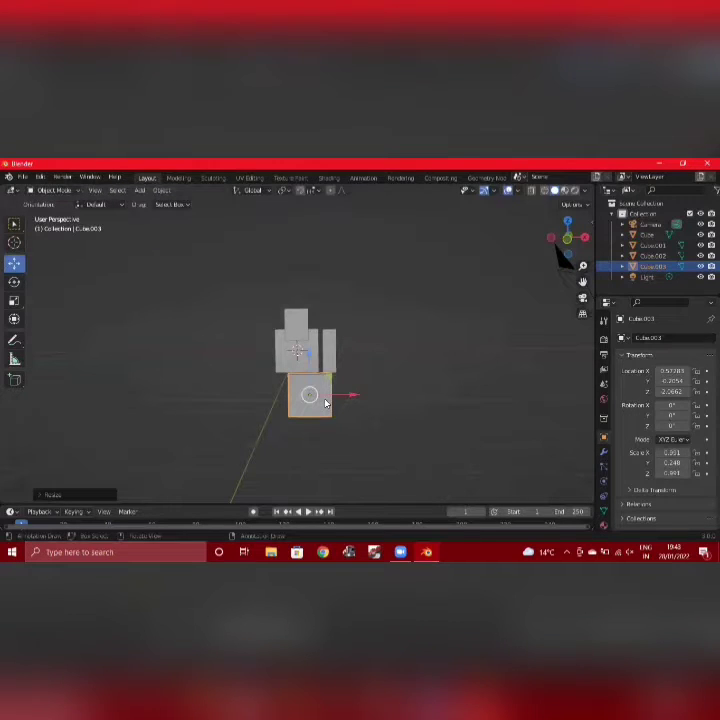
key(s)
key(x)
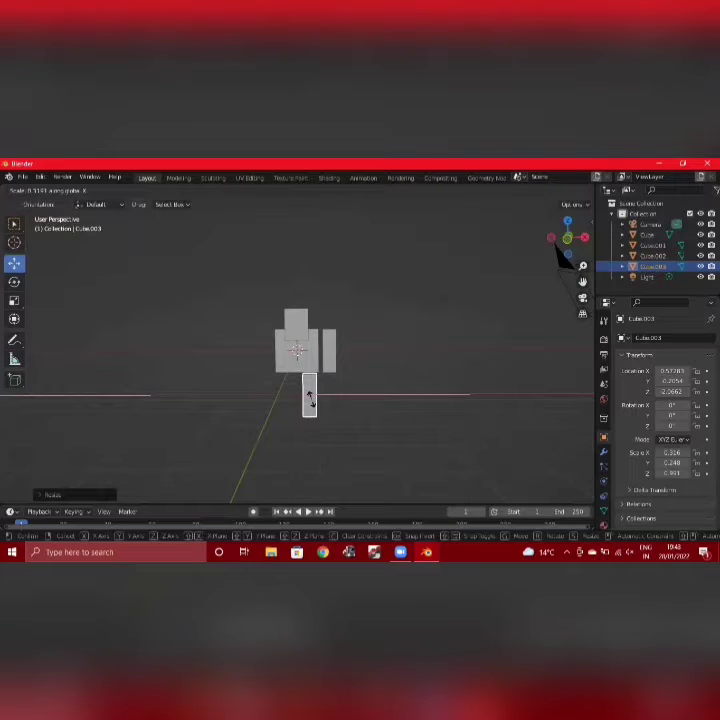
click(310, 398)
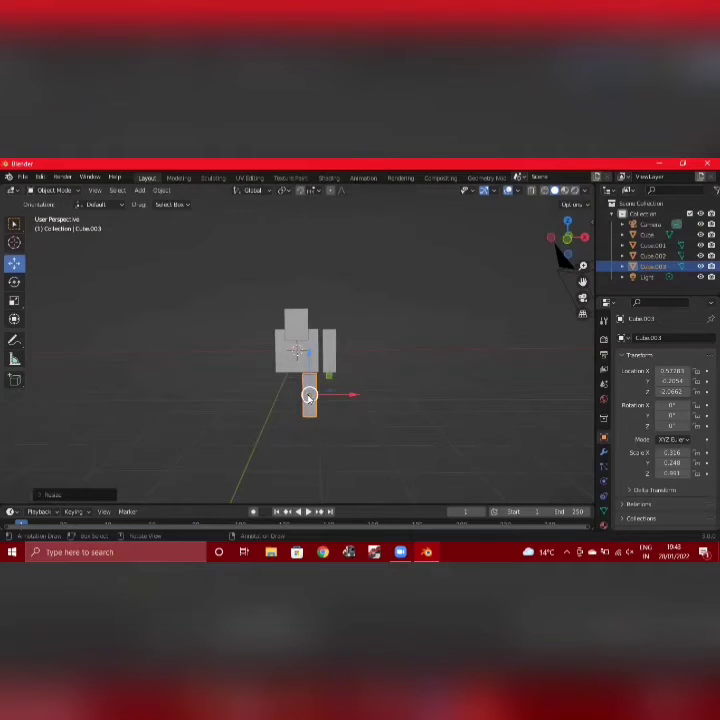
- Move the leg block along the X axis to about 0.47 m, beneath the torso
key(g)
key(x)
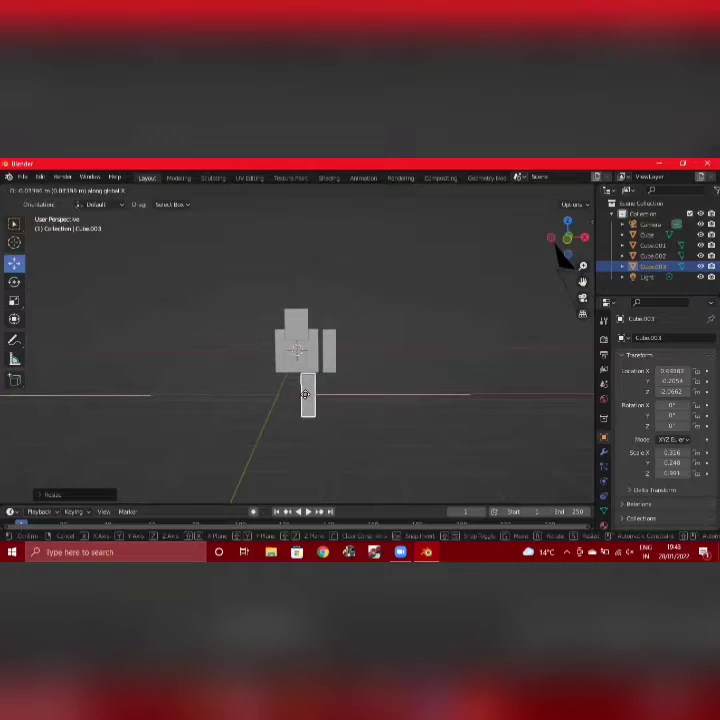
click(305, 394)
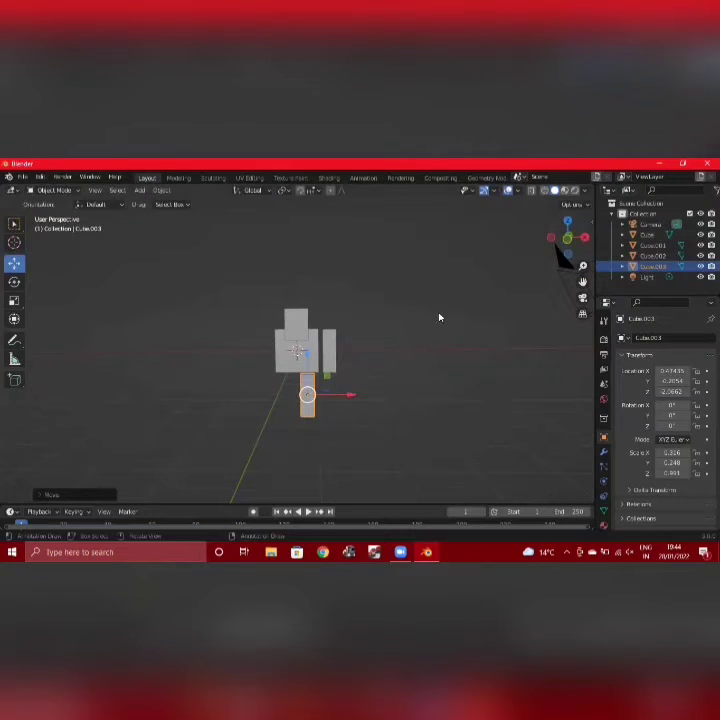
- Move the leg block along the Y axis to about 0.16 m
click(377, 360)
middle_drag(377, 360, 263, 353)
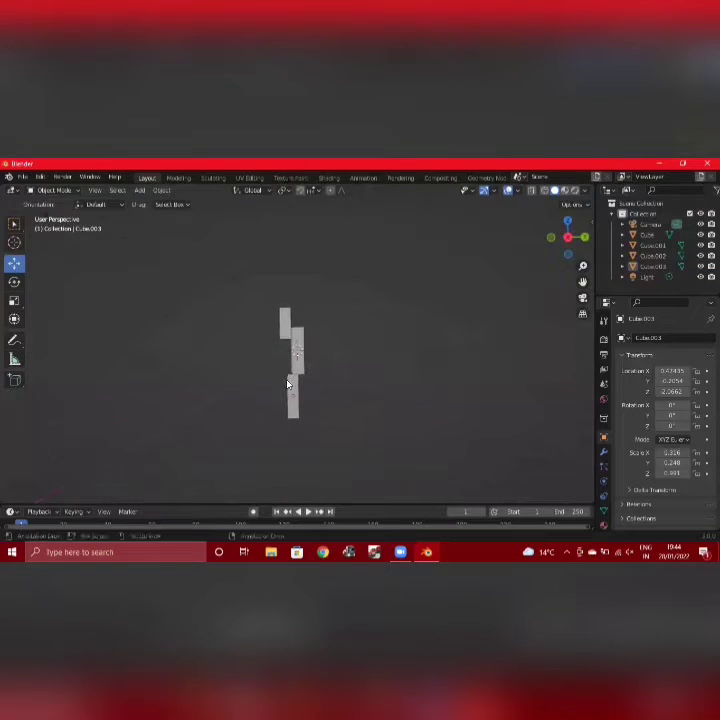
click(289, 387)
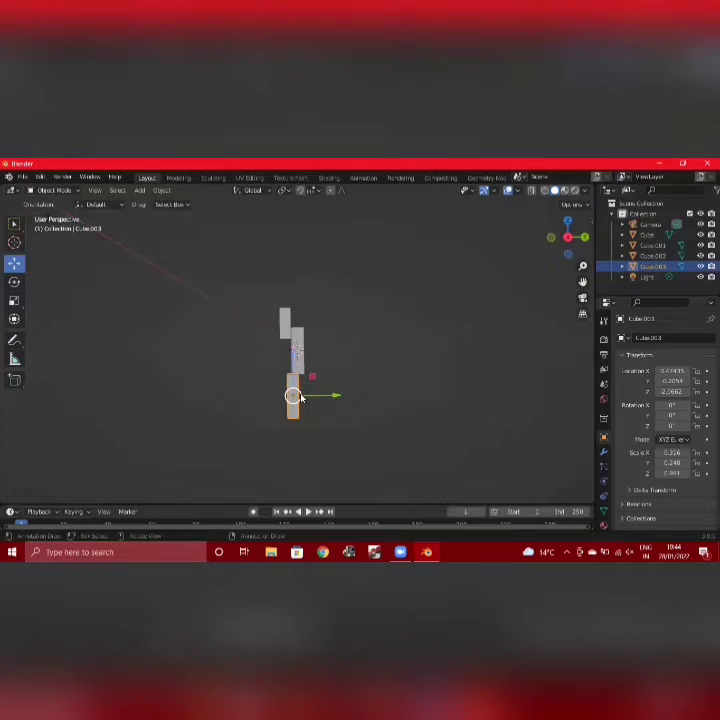
key(g)
key(y)
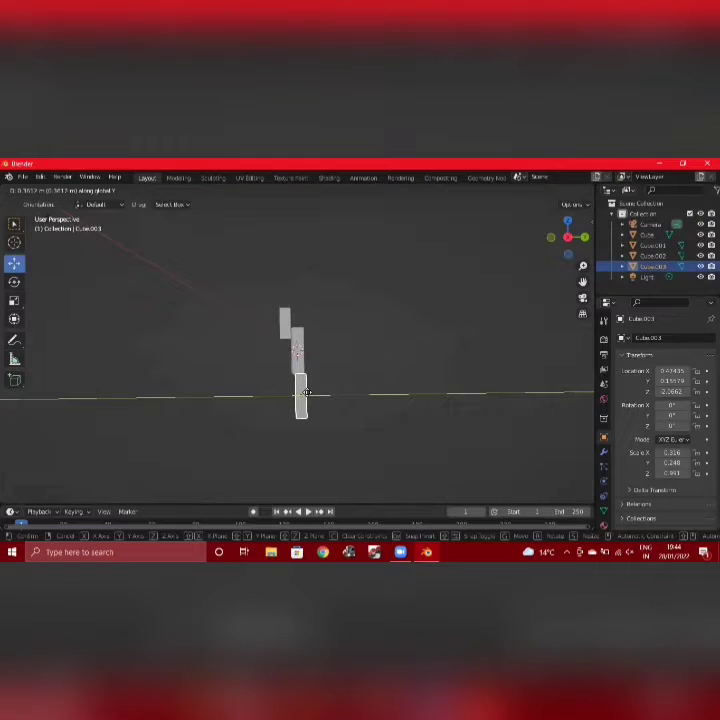
click(305, 393)
click(205, 393)
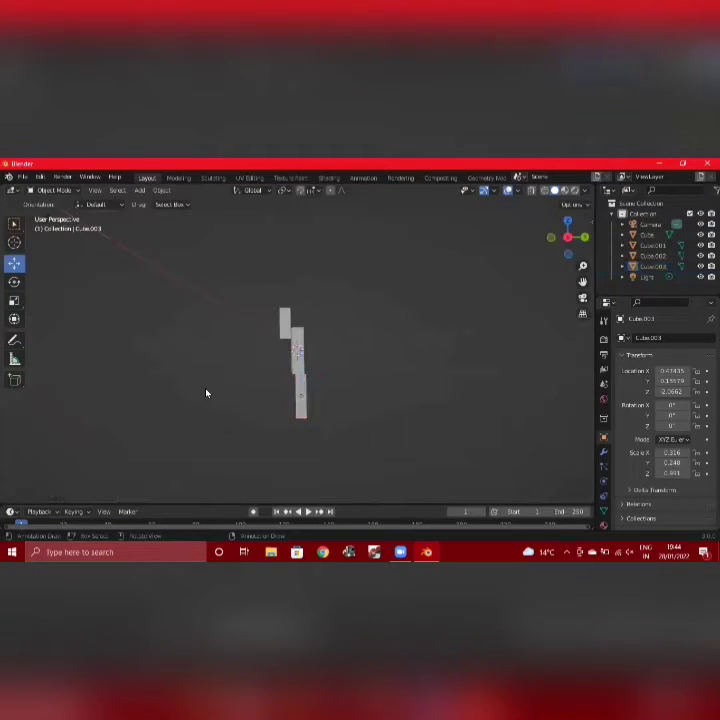
- Add a new cube and scale it down uniformly to about 0.20 for the hand
middle_drag(206, 392, 321, 405)
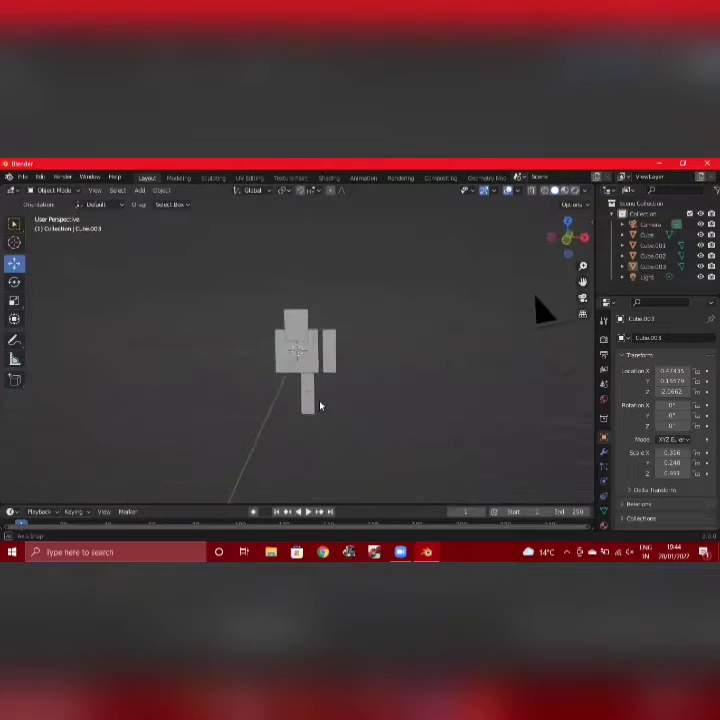
click(140, 190)
mouse_move(155, 203)
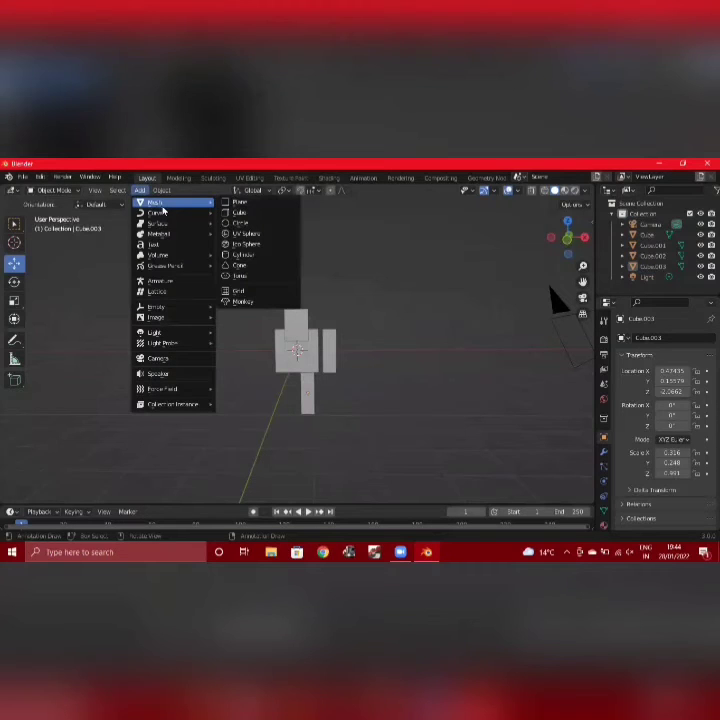
click(241, 212)
key(s)
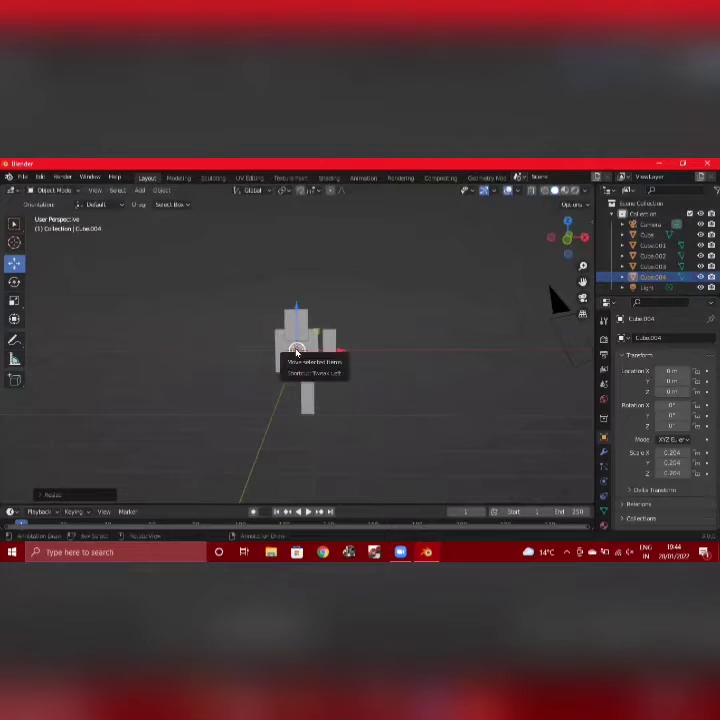
- Place the small hand cube at the lower end of the arm, at about X 1.52 m and Z -1.40 m
drag(296, 351, 328, 391)
key(x)
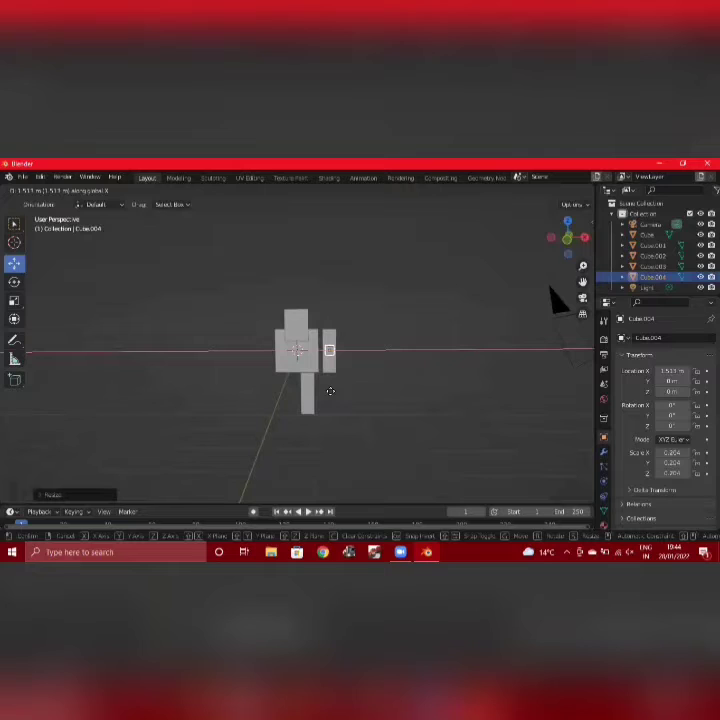
key(z)
drag(330, 391, 360, 382)
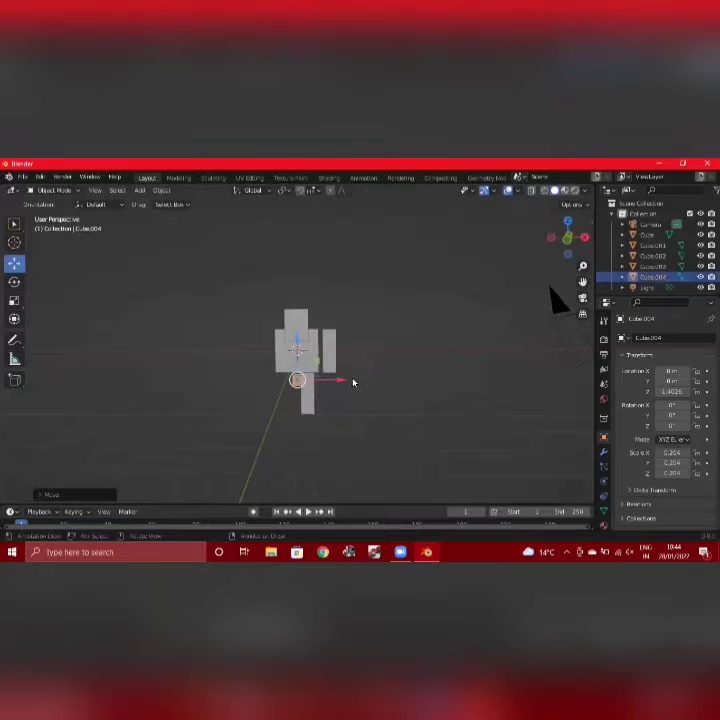
drag(297, 382, 330, 379)
key(x)
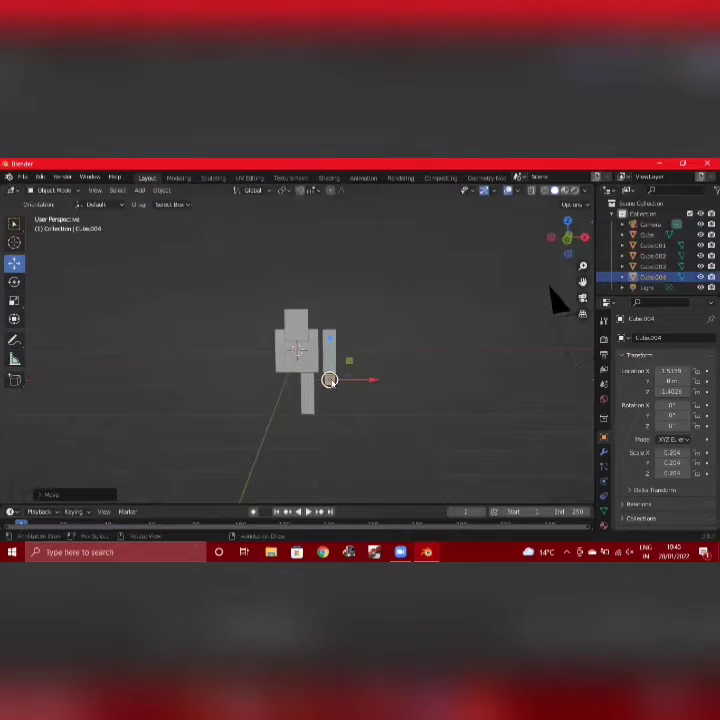
- Stretch the hand cube along the Z axis to a scale of about 0.30
key(s)
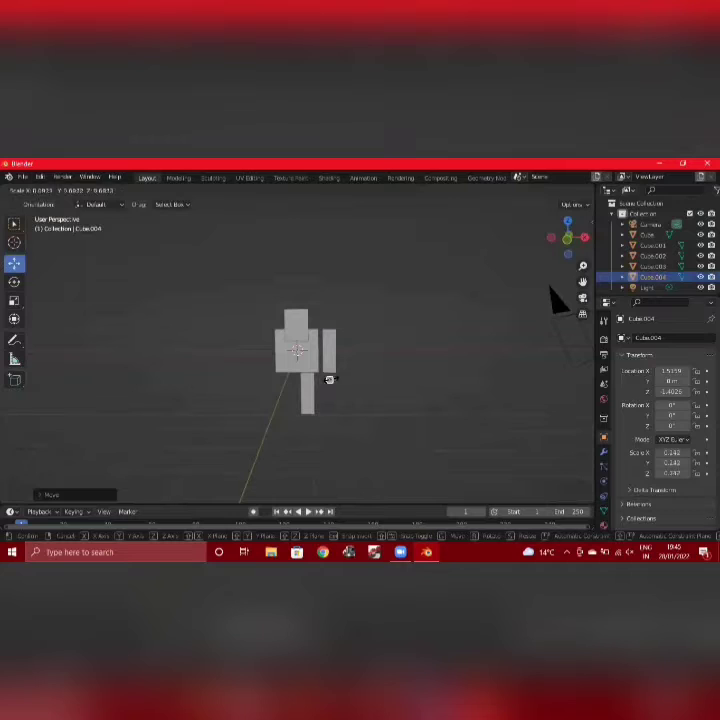
key(z)
drag(330, 379, 330, 377)
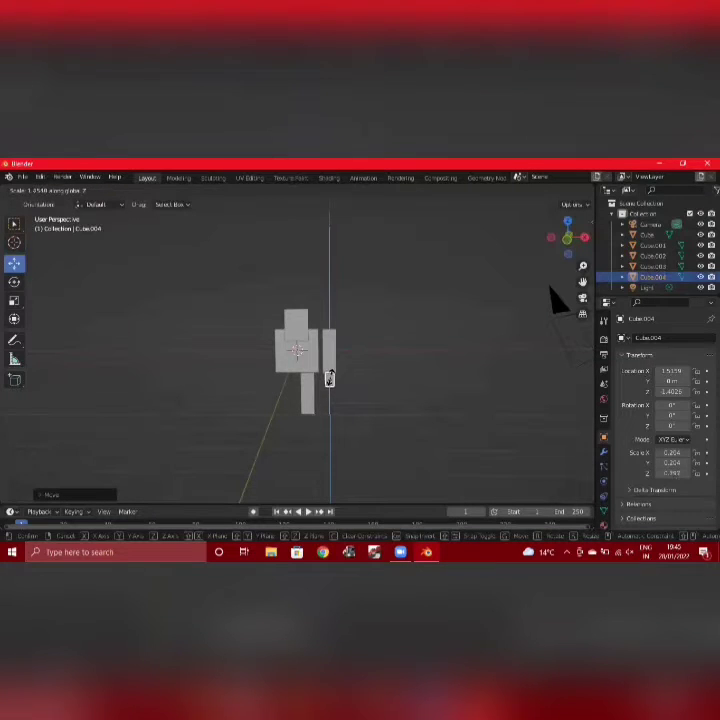
click(330, 379)
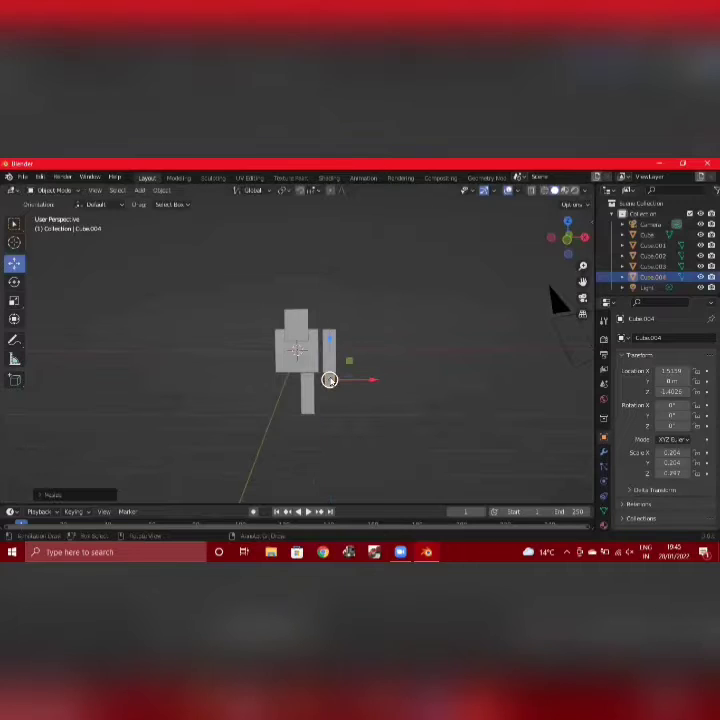
- Shift the hand block in depth to about Y 0.04 m and raise it against the arm to about Z -1.33 m
middle_drag(374, 363, 265, 354)
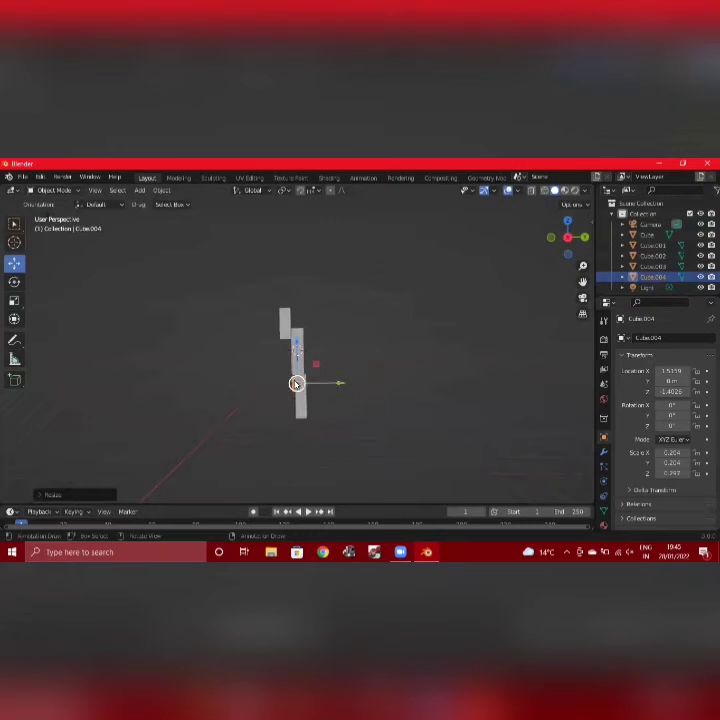
drag(296, 383, 297, 383)
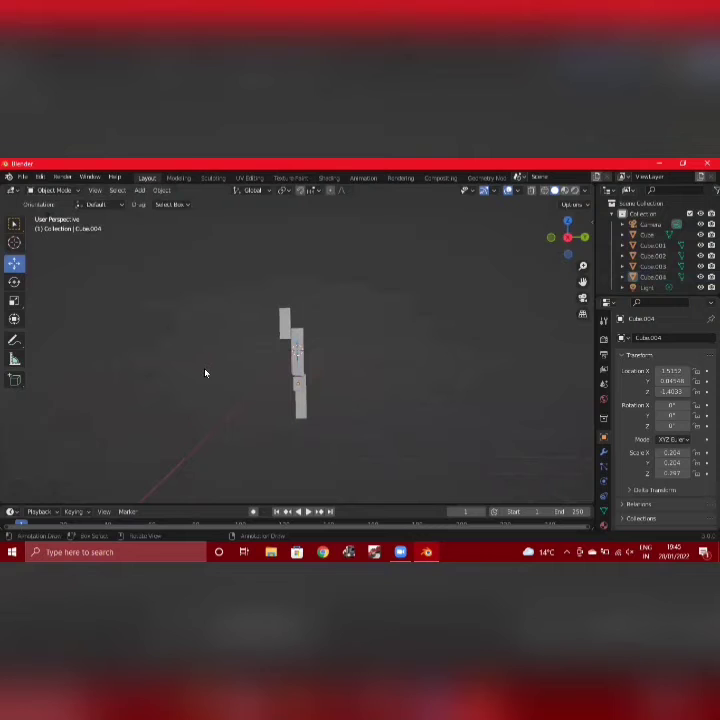
middle_drag(206, 373, 328, 378)
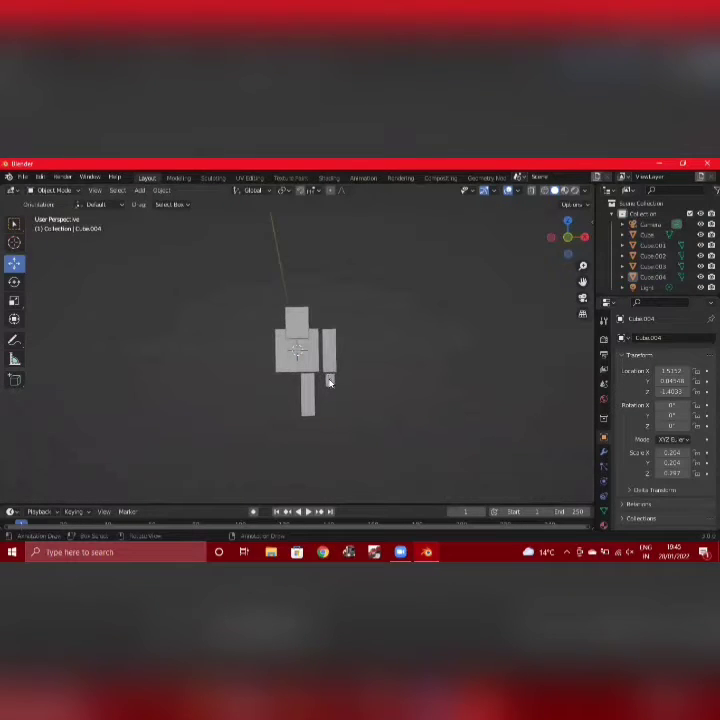
click(328, 380)
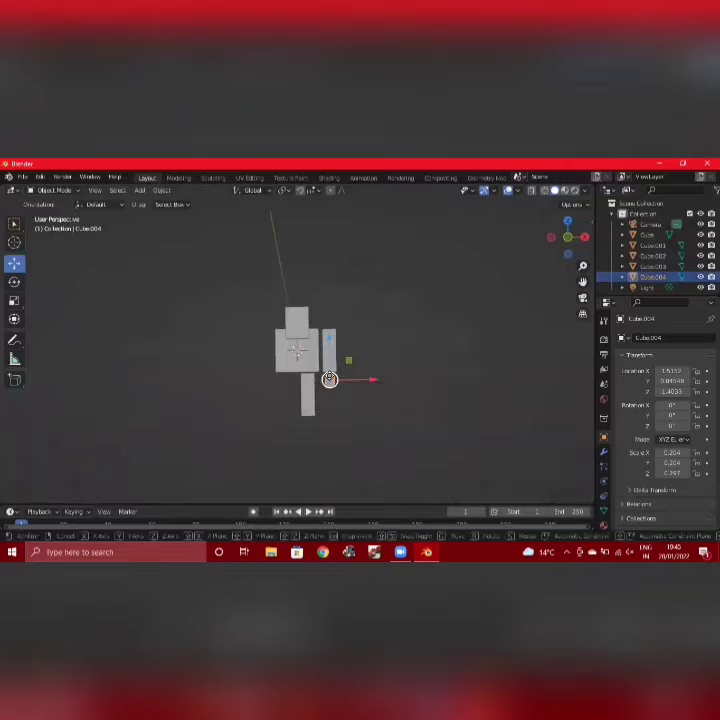
key(g)
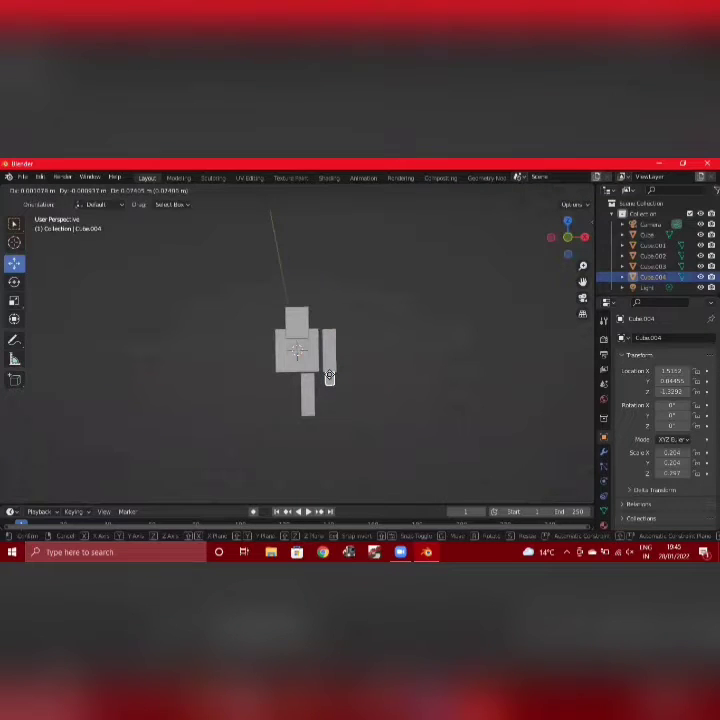
click(329, 376)
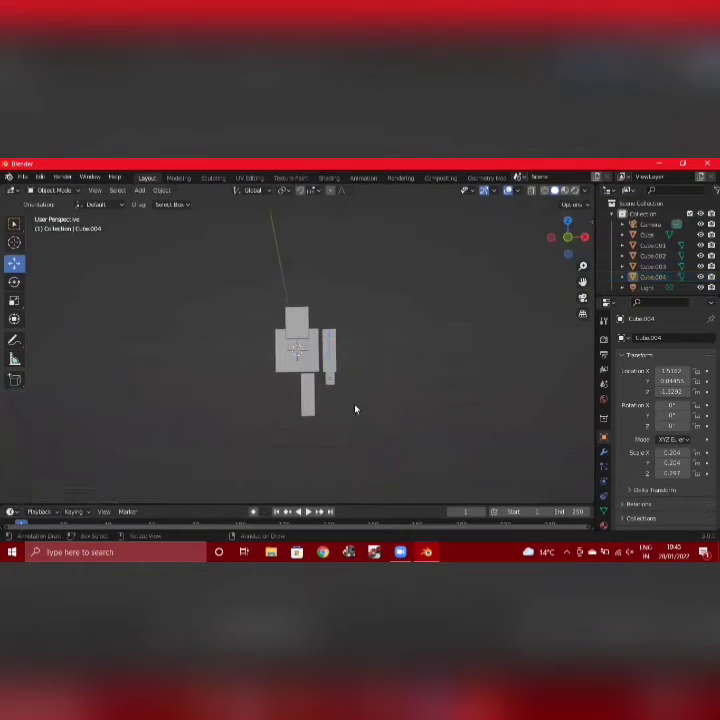
- Add another cube at roughly half size and place it at the lower end of the leg, about Y 0.17 m and Z -3.37 m
middle_drag(355, 408, 241, 402)
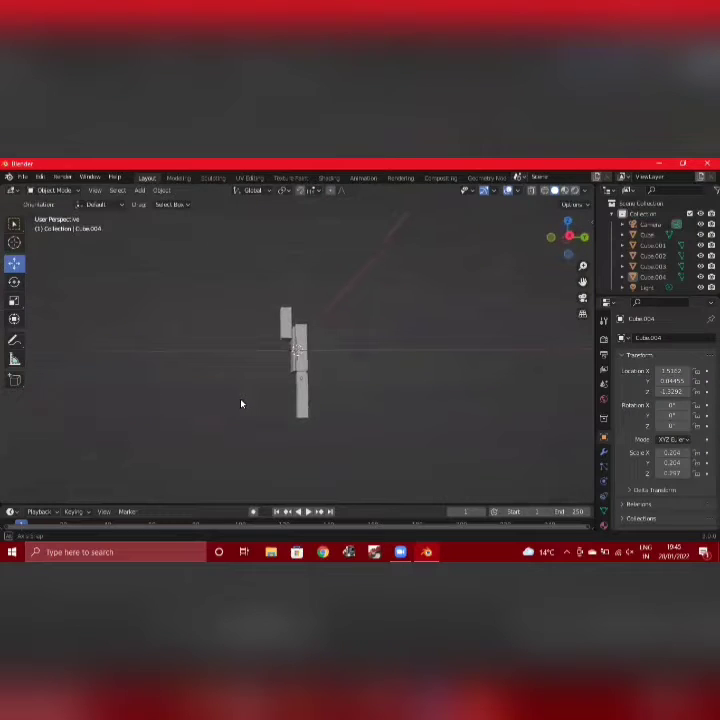
click(137, 191)
mouse_move(173, 206)
click(234, 211)
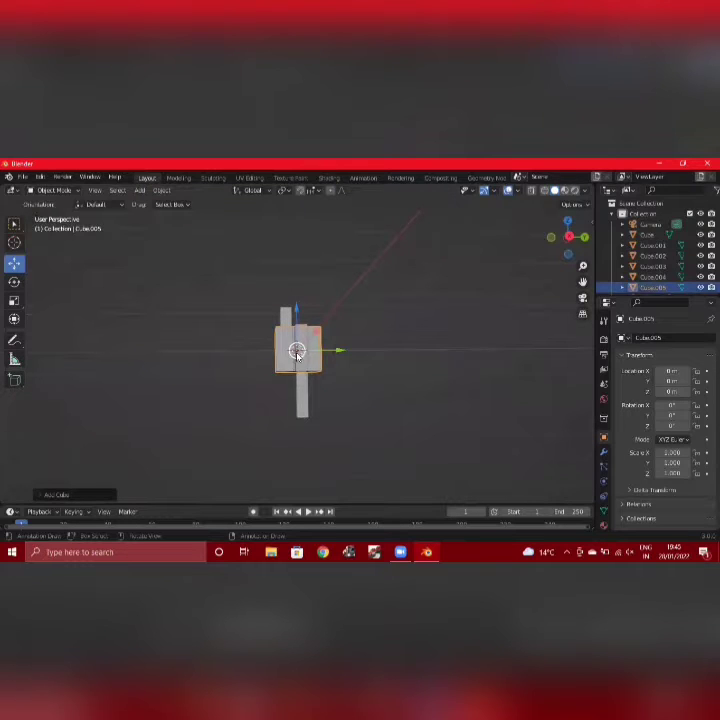
key(s)
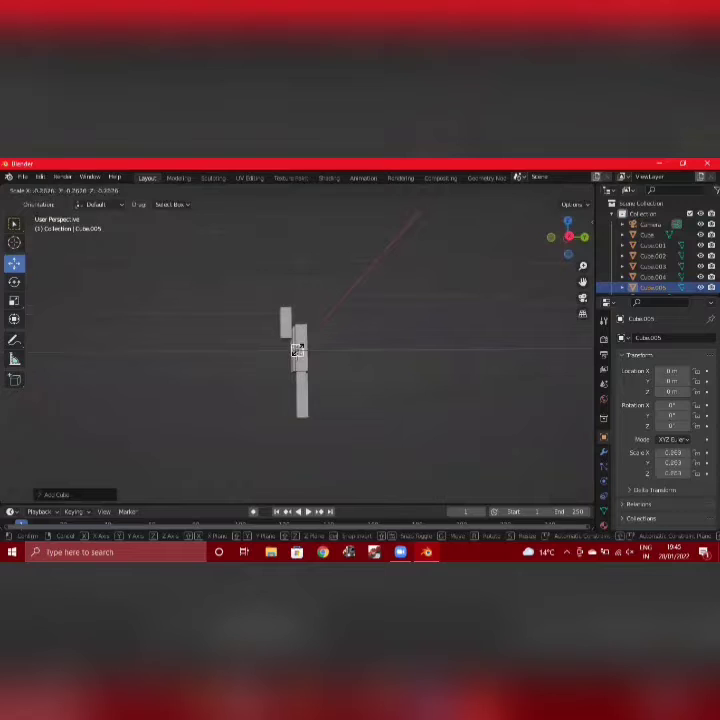
click(297, 349)
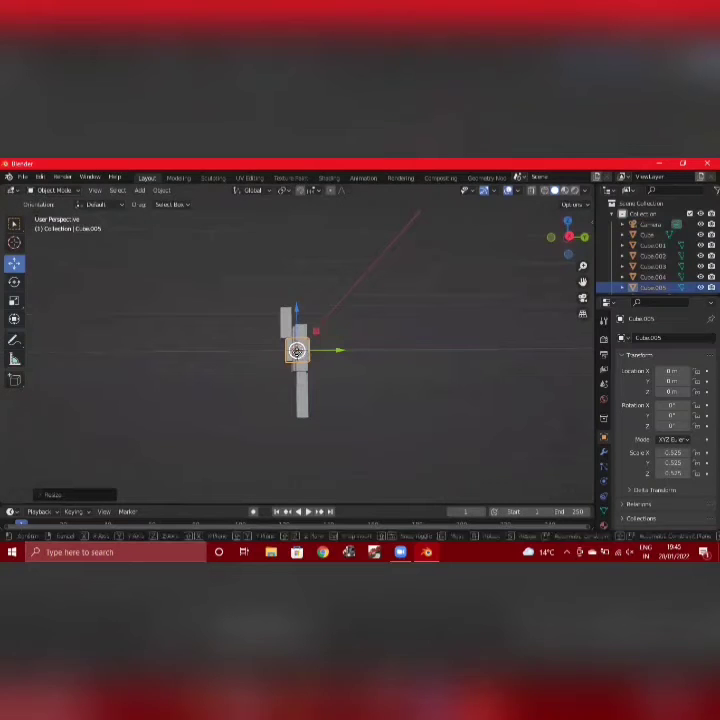
drag(297, 352, 301, 422)
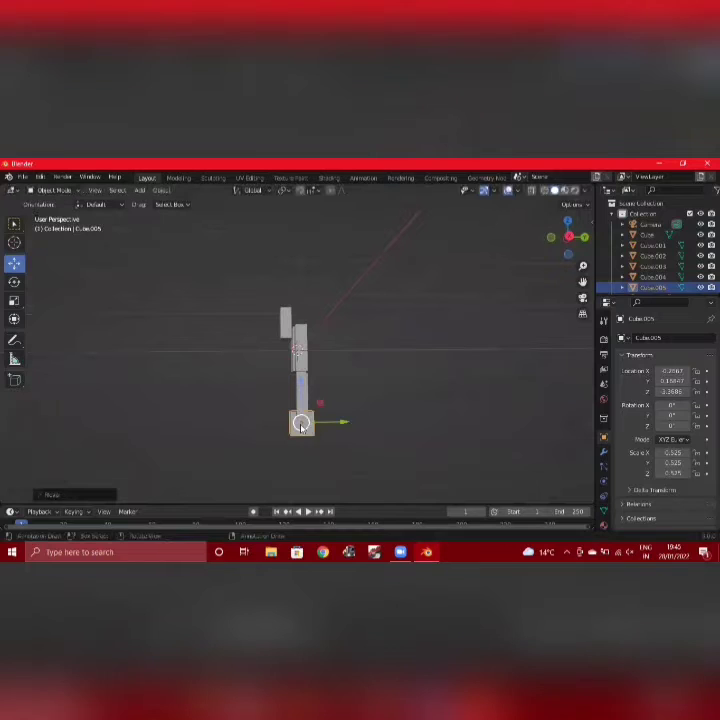
- Shrink the foot cube uniformly to about 0.26, and lengthen it along Y to about 0.51
key(s)
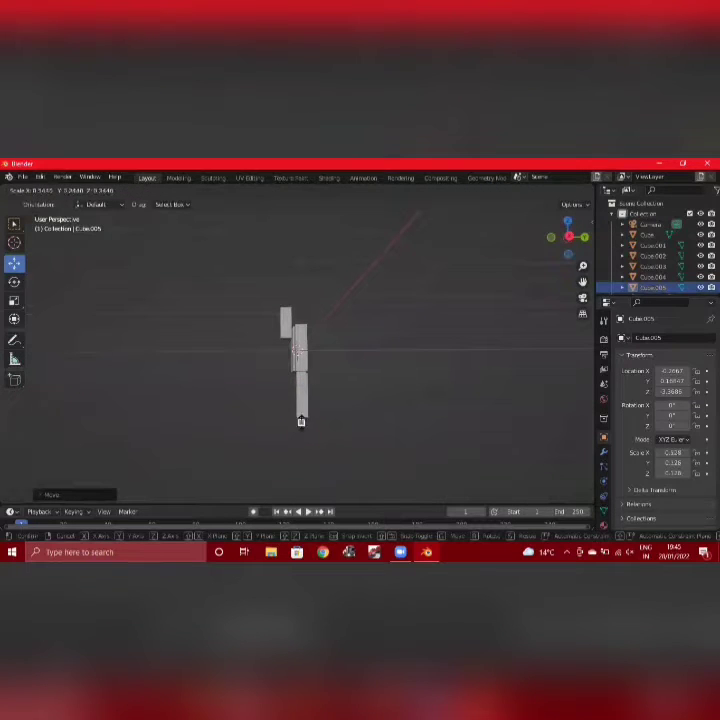
click(301, 422)
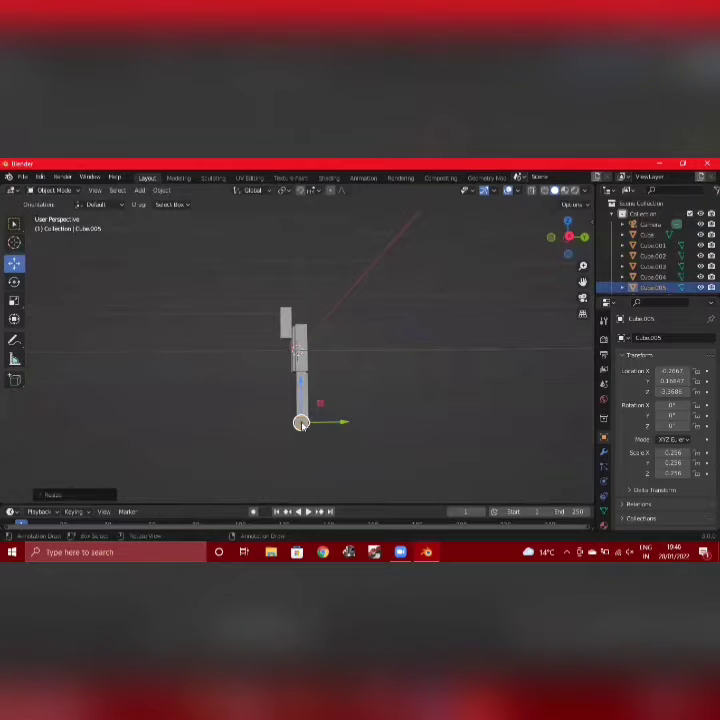
key(s)
key(y)
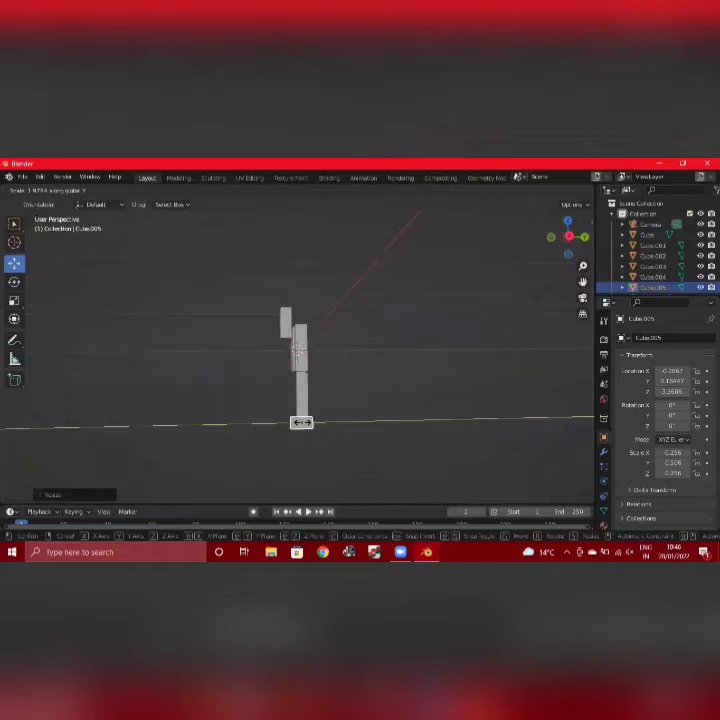
click(301, 422)
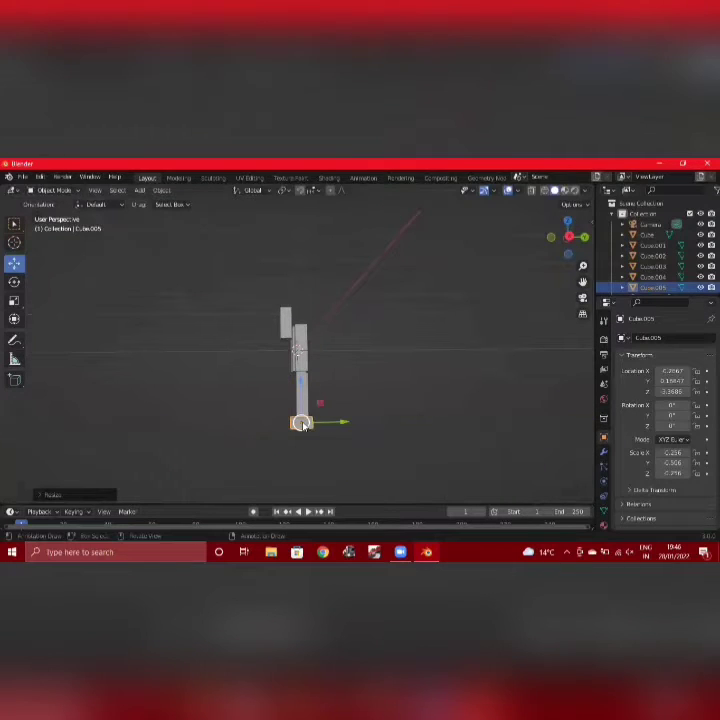
- Move the foot block sideways to sit directly under the leg, at about X 0.47 m
middle_drag(151, 430, 260, 437)
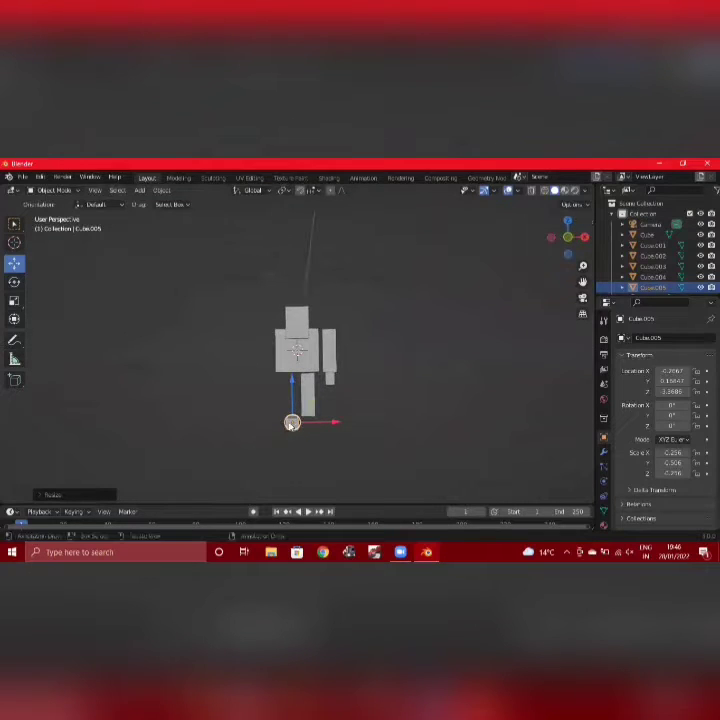
key(g)
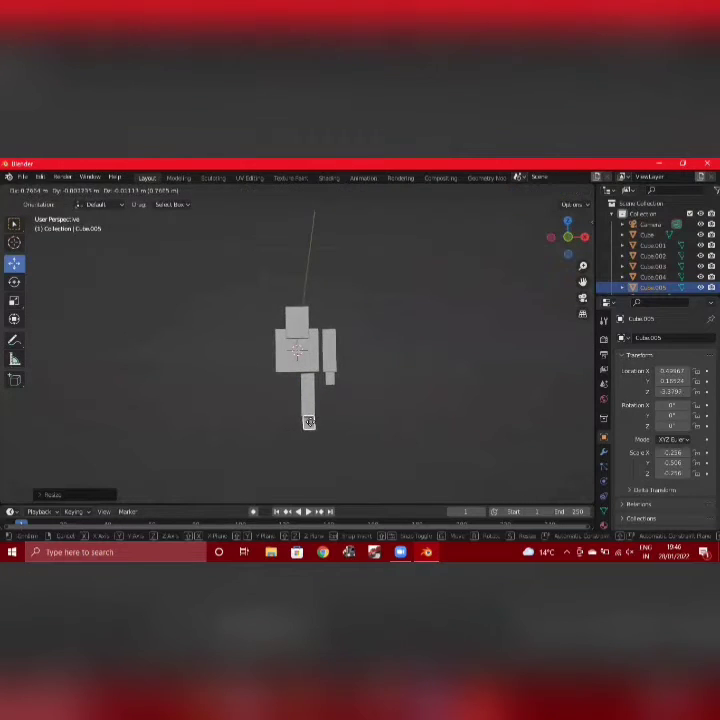
click(308, 422)
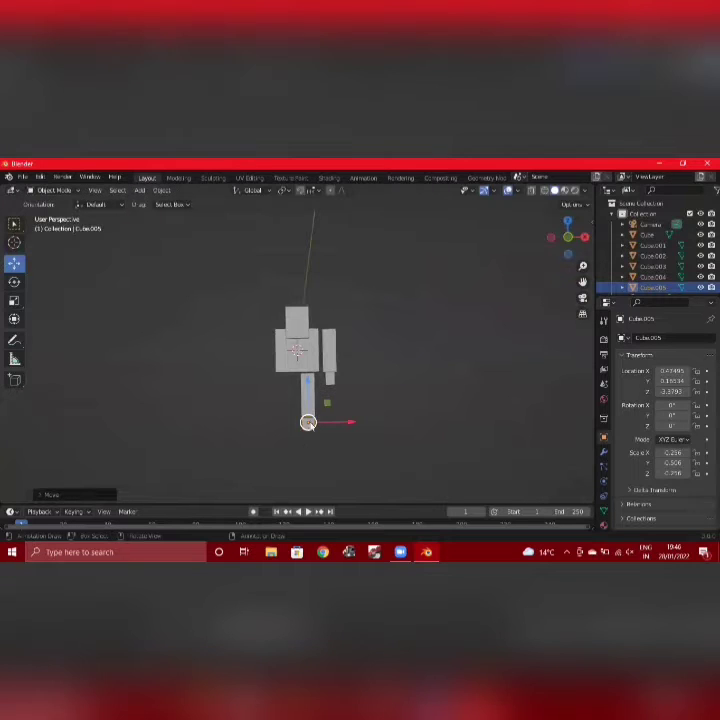
- Shift the foot block forward of the leg to about Y 0.05 m and raise it to about Z -3.35 m
click(299, 443)
middle_drag(300, 443, 267, 443)
click(299, 424)
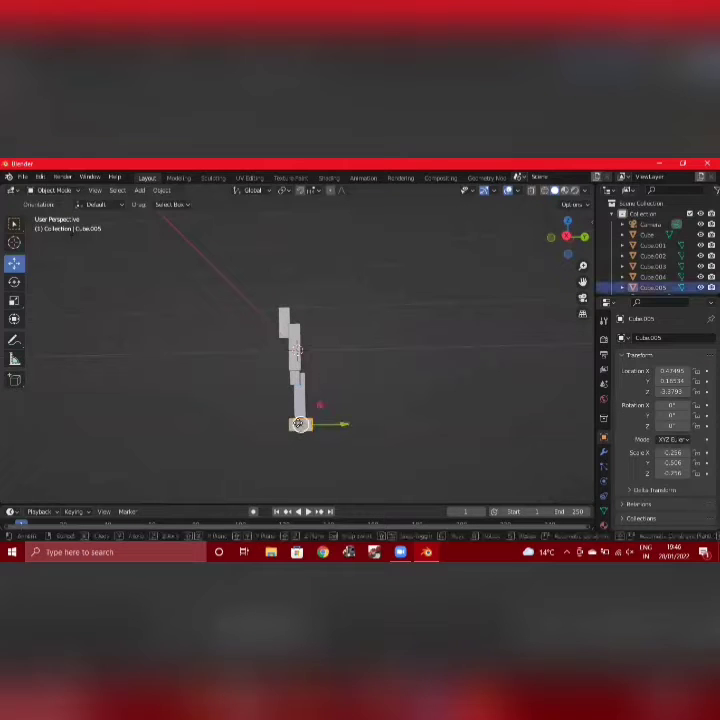
key(g)
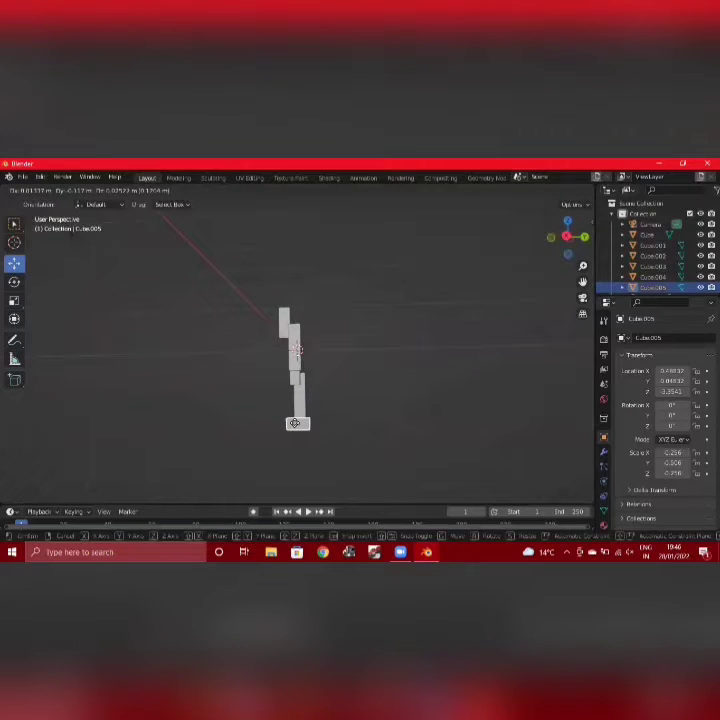
click(294, 423)
click(248, 429)
- Mirror the arm block to the torso's other side with a Mirror modifier on X, using the torso cube as mirror object
middle_drag(239, 426, 370, 437)
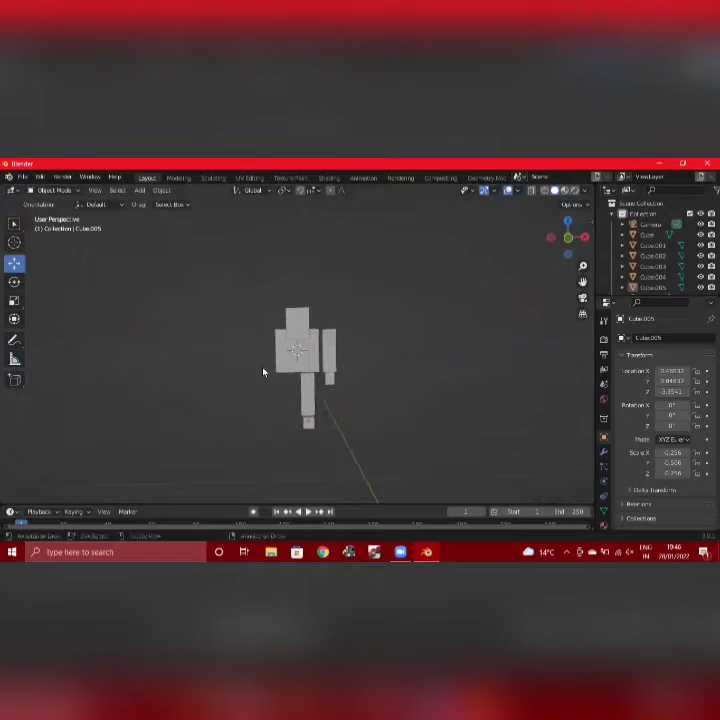
click(331, 382)
click(329, 338)
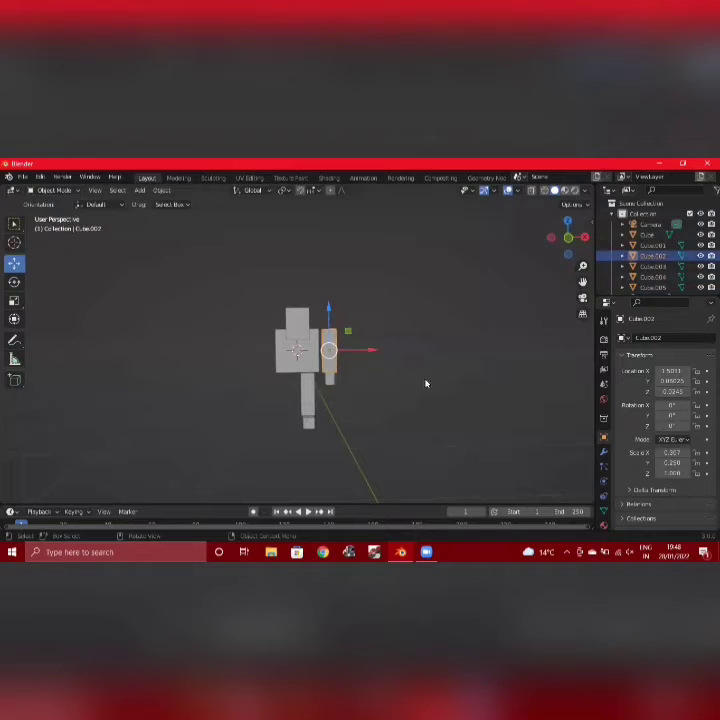
click(603, 450)
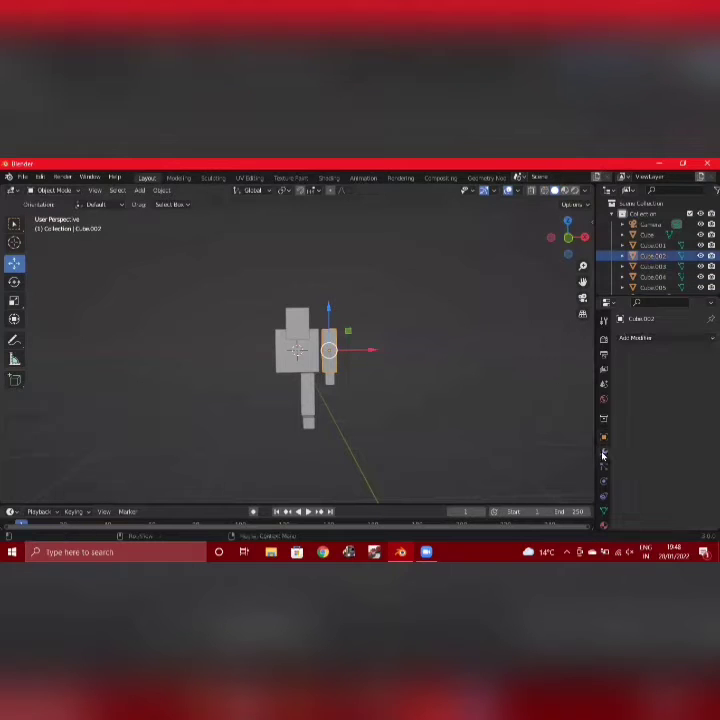
click(648, 338)
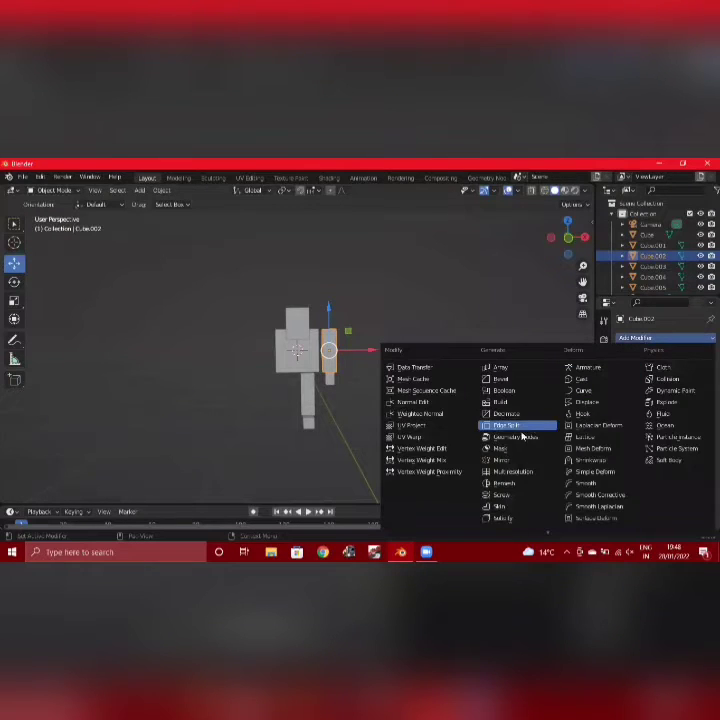
click(505, 459)
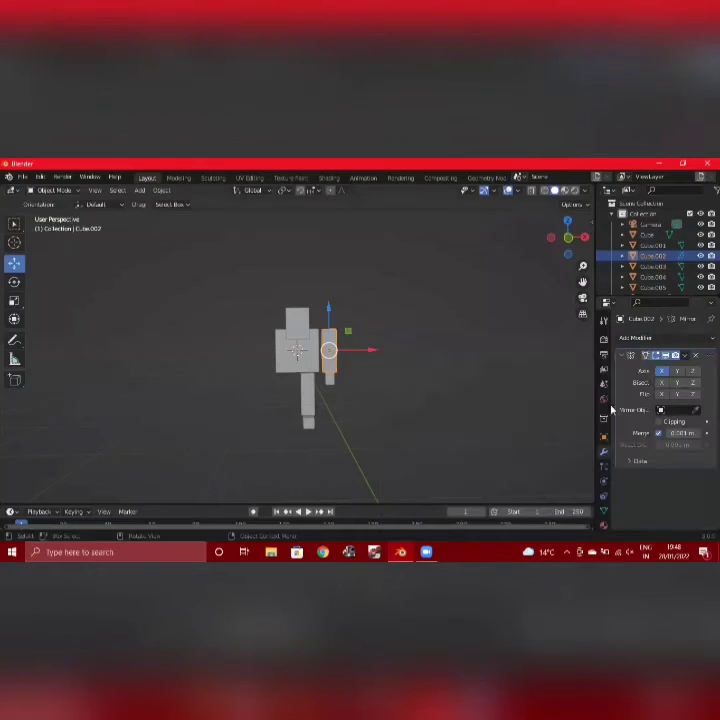
click(695, 411)
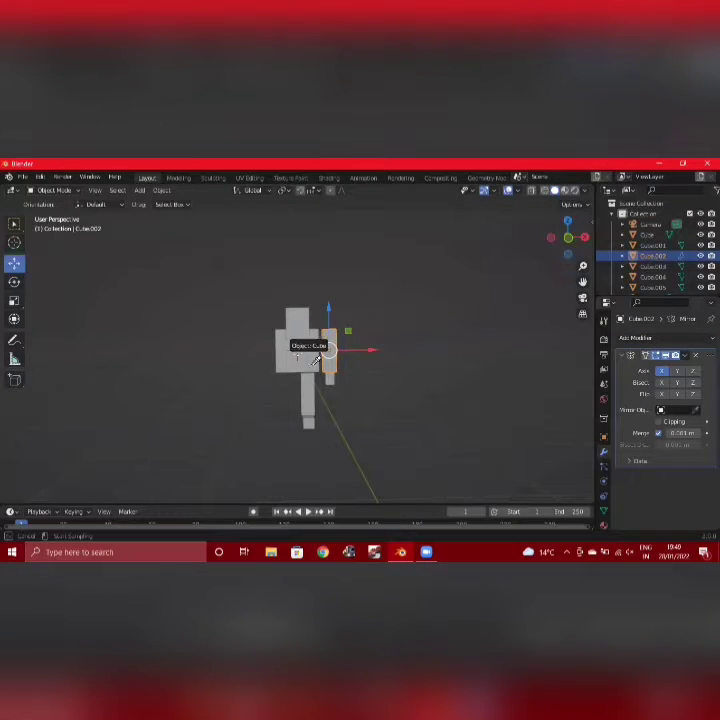
click(316, 357)
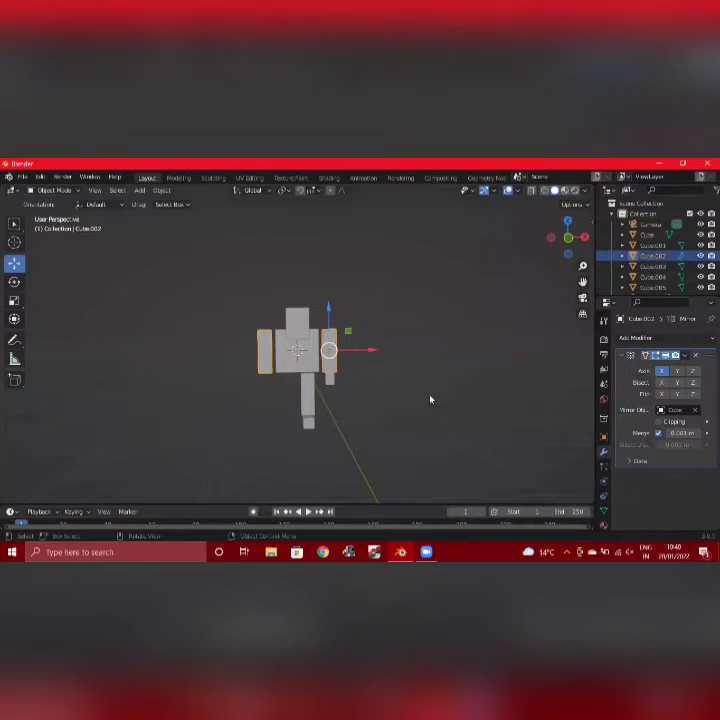
- Give the hand block a Mirror modifier on X with the torso cube as mirror object
click(332, 377)
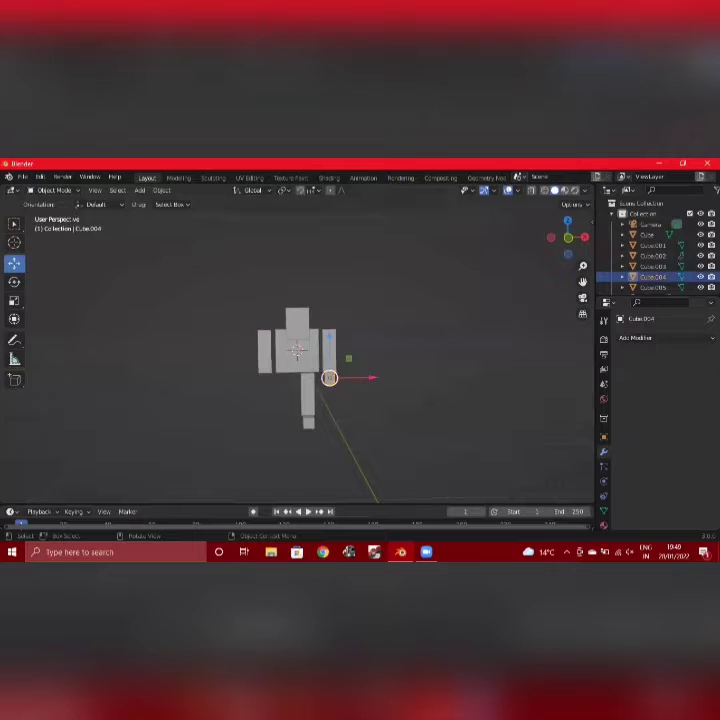
click(665, 338)
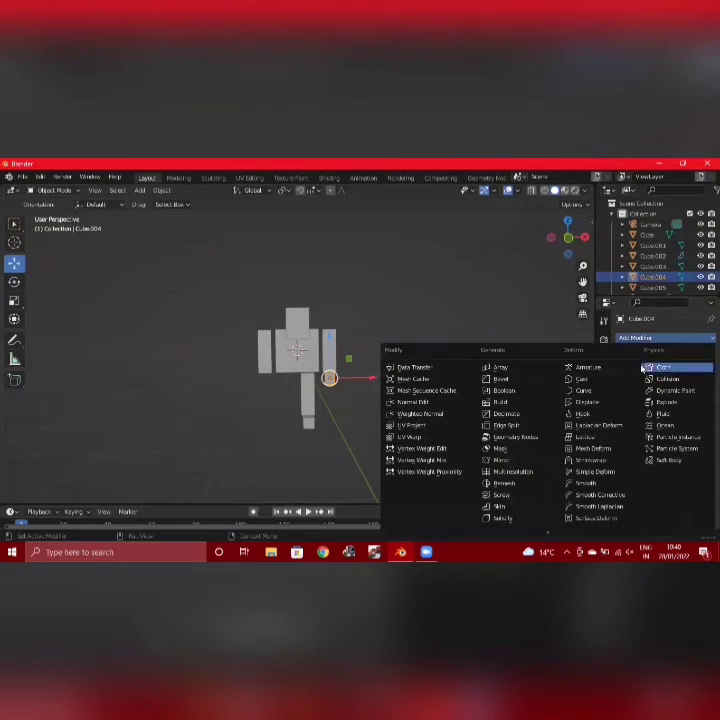
click(502, 459)
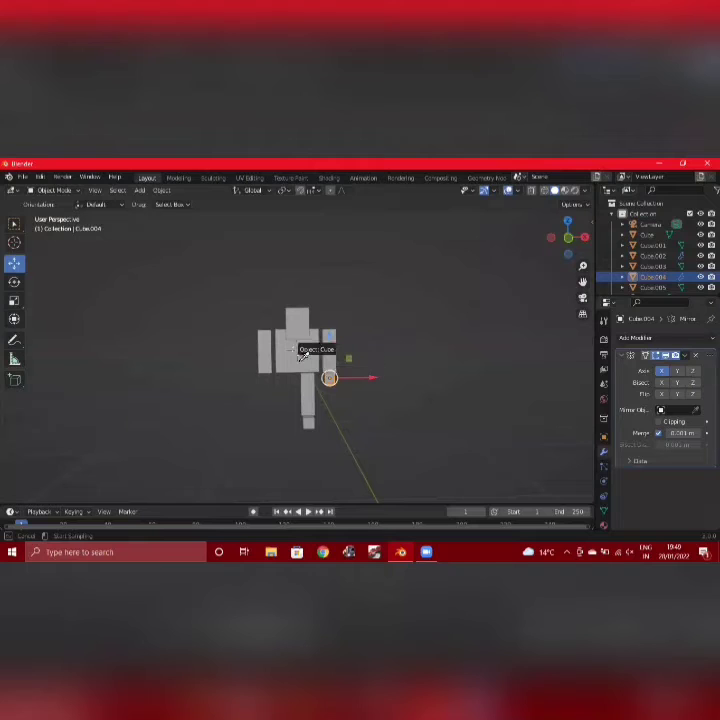
click(307, 366)
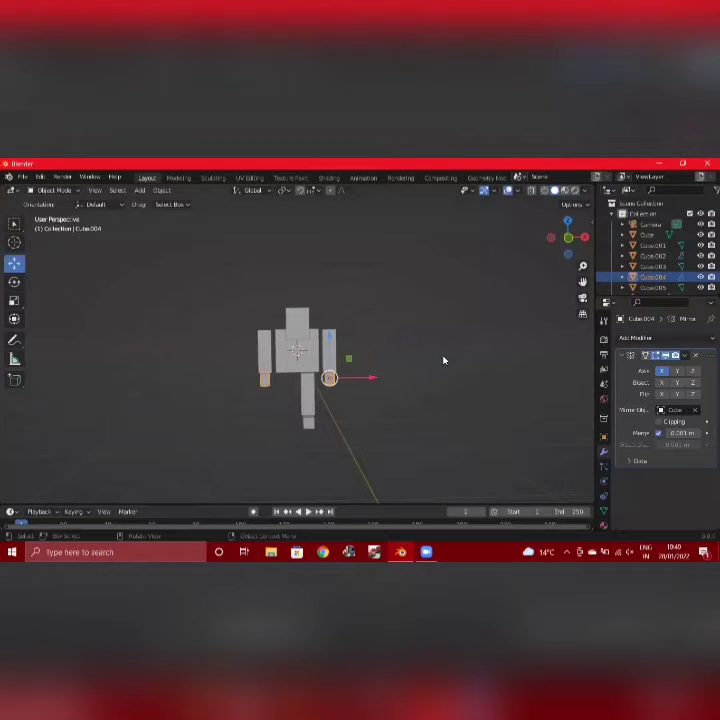
- Mirror the leg block across X around the torso cube with a Mirror modifier
click(307, 393)
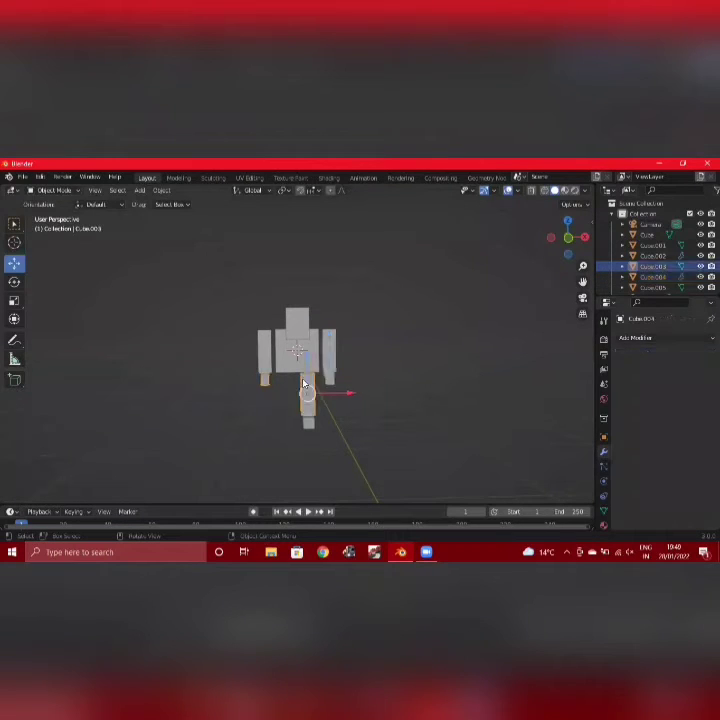
click(640, 342)
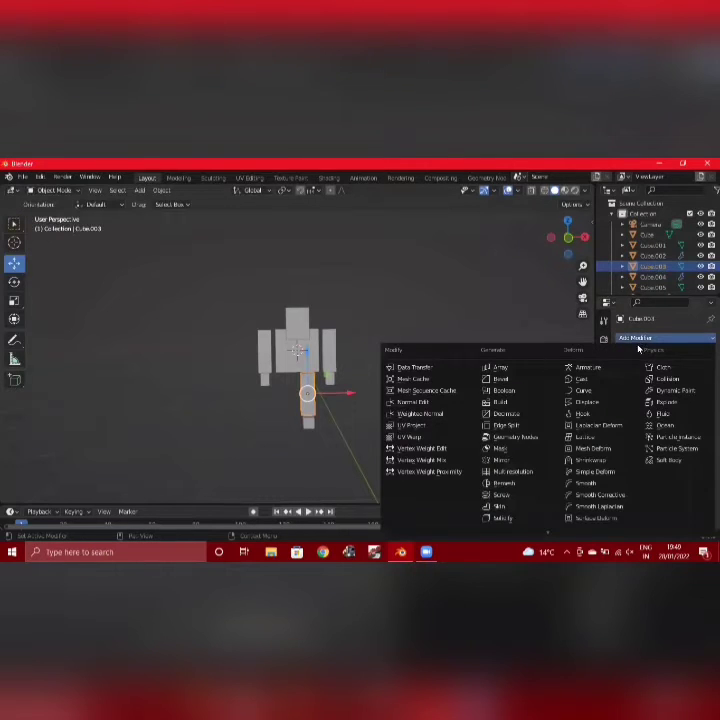
click(517, 462)
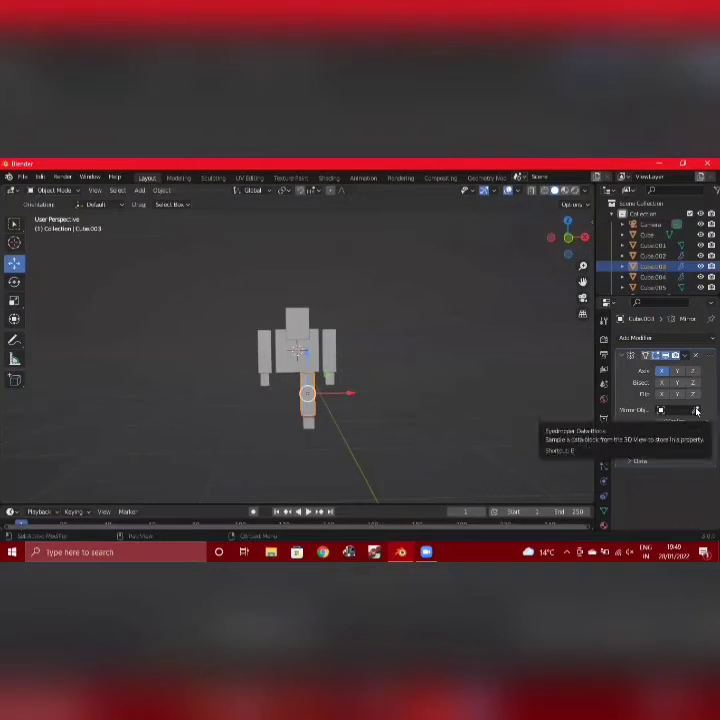
click(697, 411)
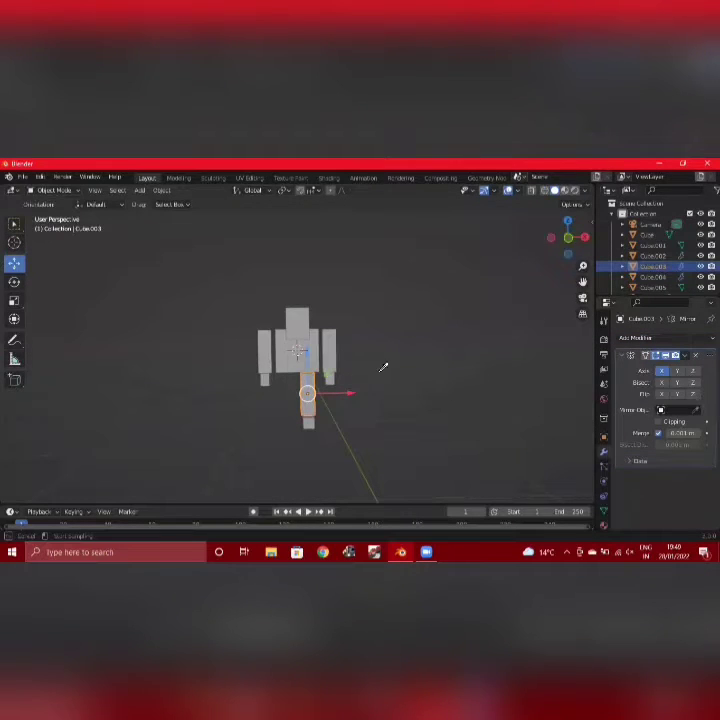
click(292, 352)
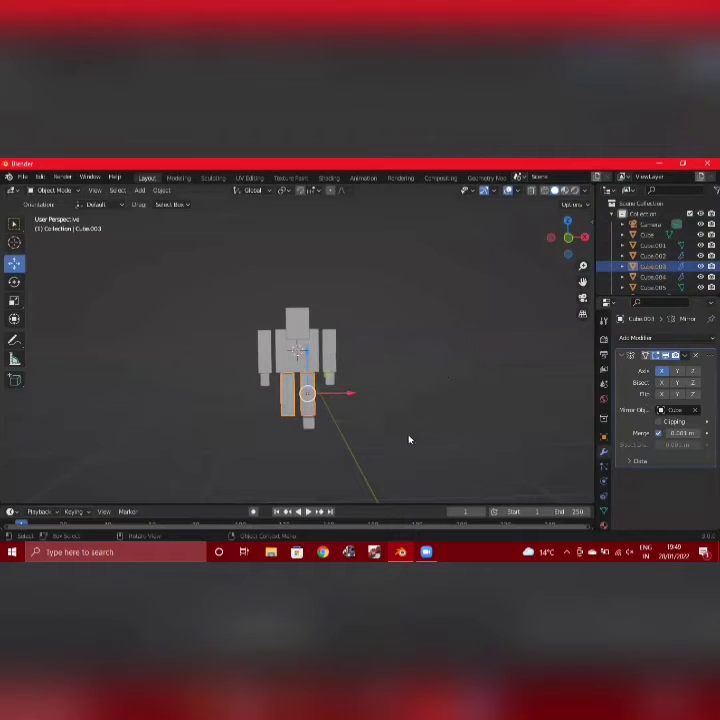
- Mirror the foot block on X with a Mirror modifier referencing the torso cube, and deselect it
click(313, 424)
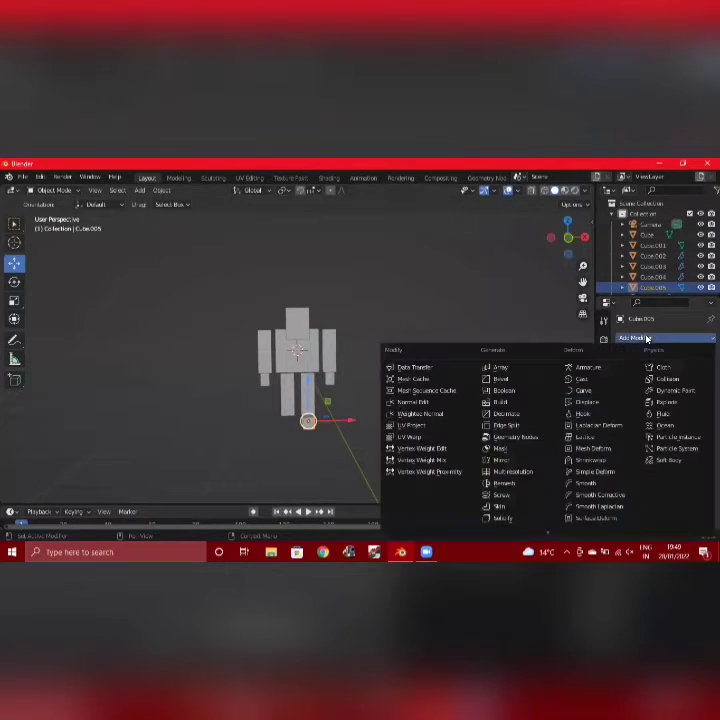
click(660, 338)
click(502, 459)
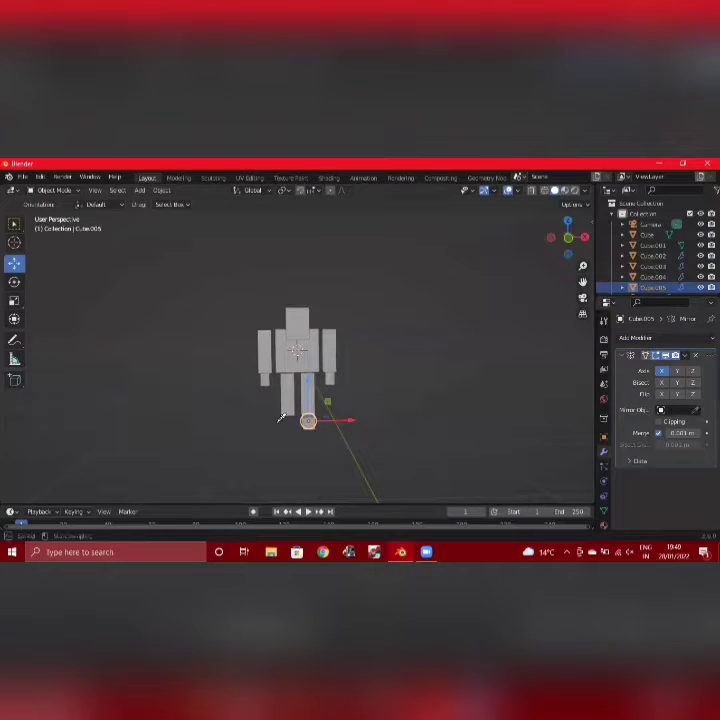
click(297, 356)
click(450, 377)
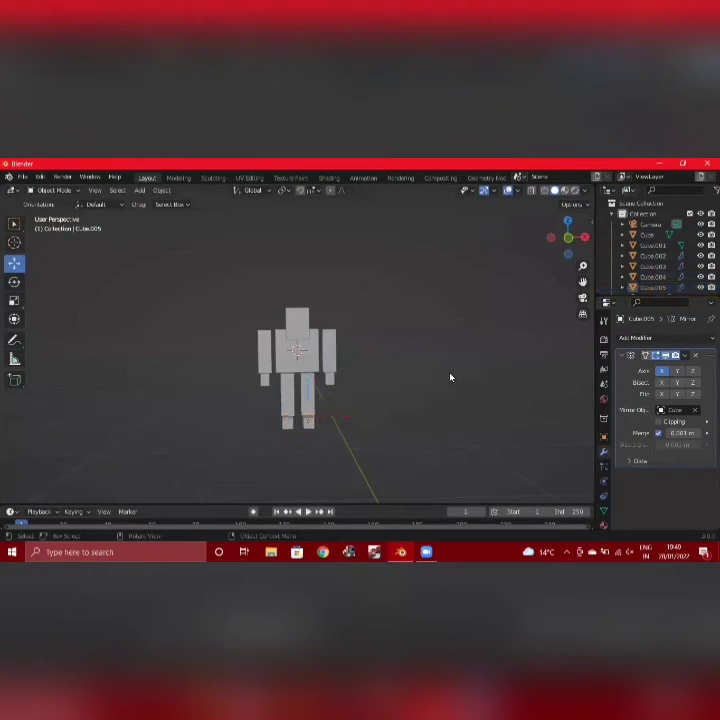
- Add a new cube at the torso's centre and shrink it uniformly until it is somewhat narrower than the head
mouse_move(447, 379)
middle_down()
mouse_move(395, 365)
mouse_move(349, 379)
mouse_move(286, 383)
mouse_move(370, 386)
mouse_move(455, 357)
mouse_move(506, 365)
mouse_move(437, 390)
mouse_move(448, 376)
mouse_move(441, 376)
middle_up()
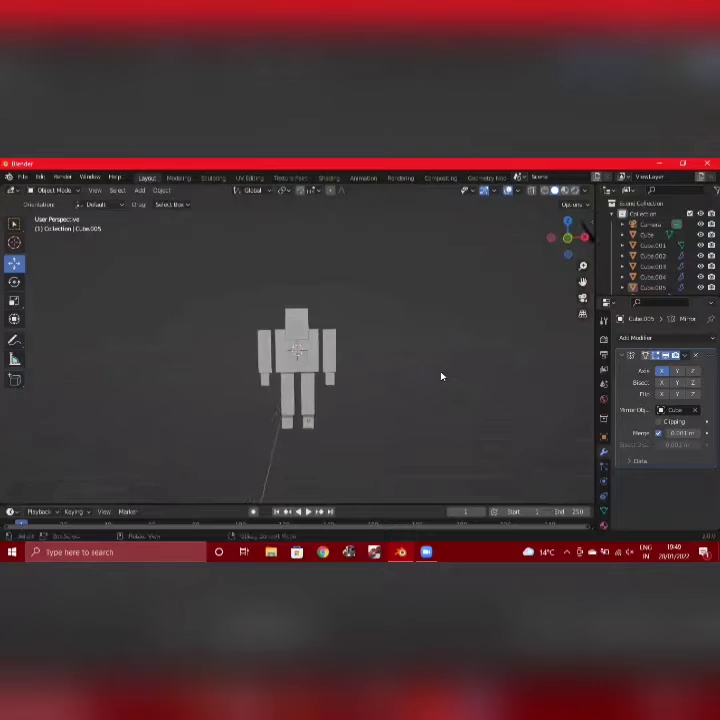
scroll(493, 270, down, 1)
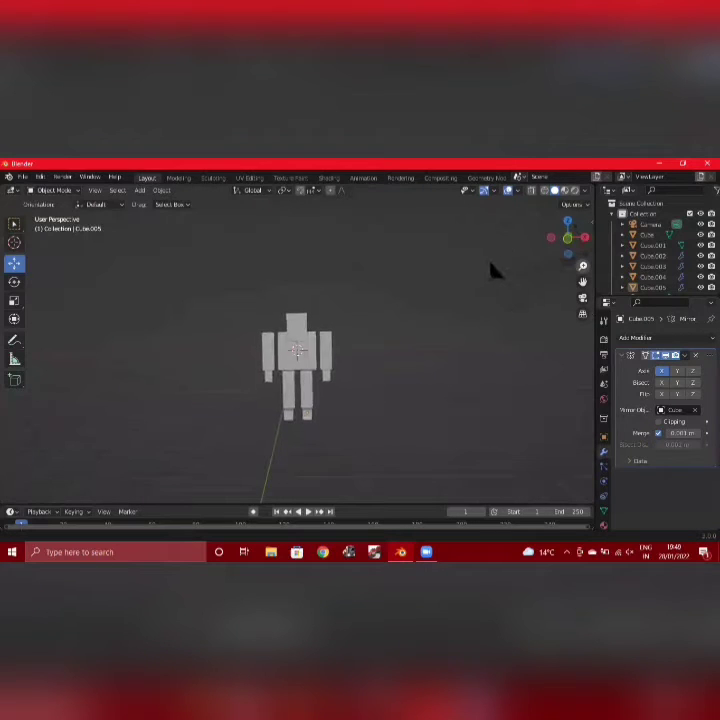
scroll(493, 270, up, 4)
scroll(493, 270, up, 3)
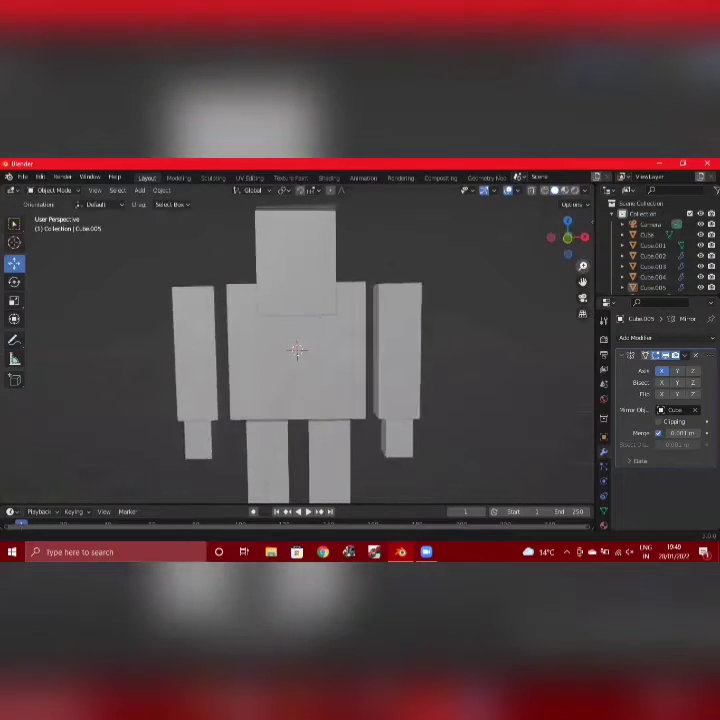
scroll(493, 270, down, 2)
scroll(493, 270, up, 3)
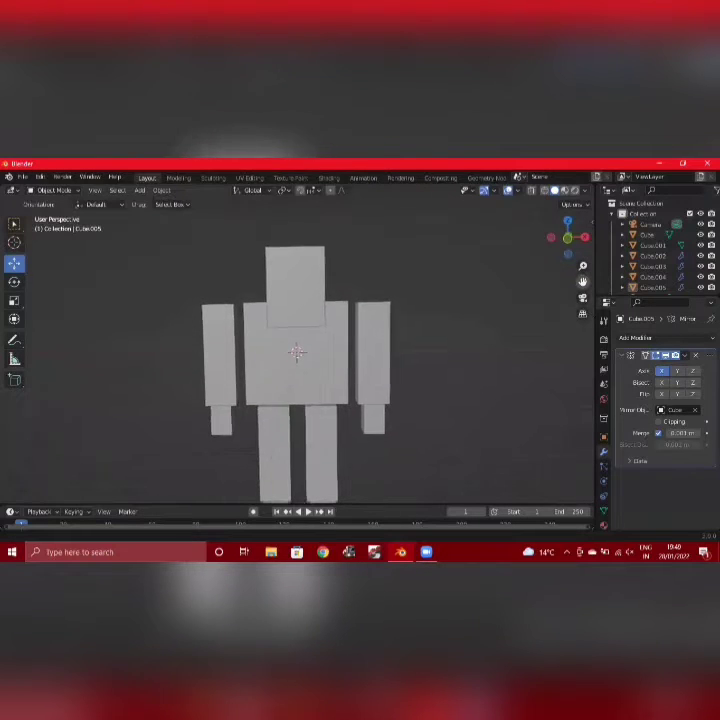
drag(582, 281, 551, 320)
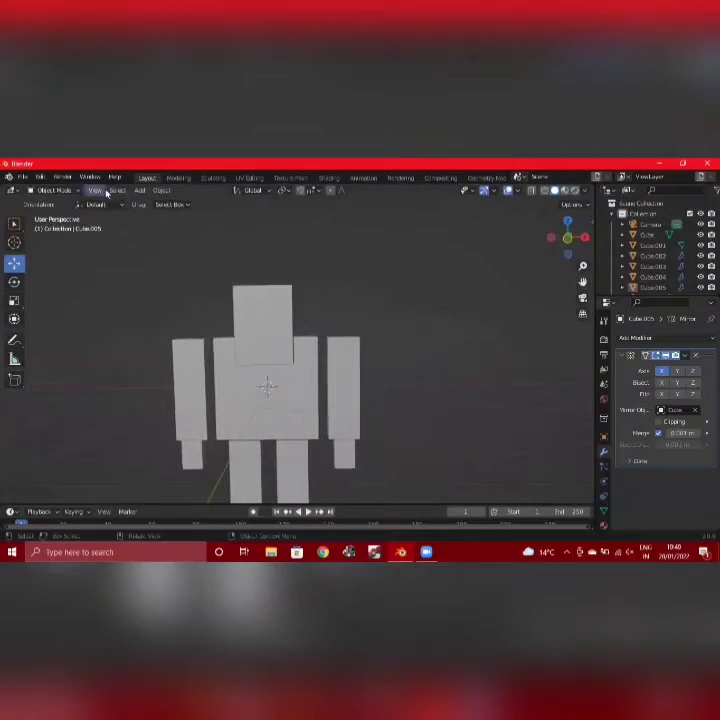
click(144, 191)
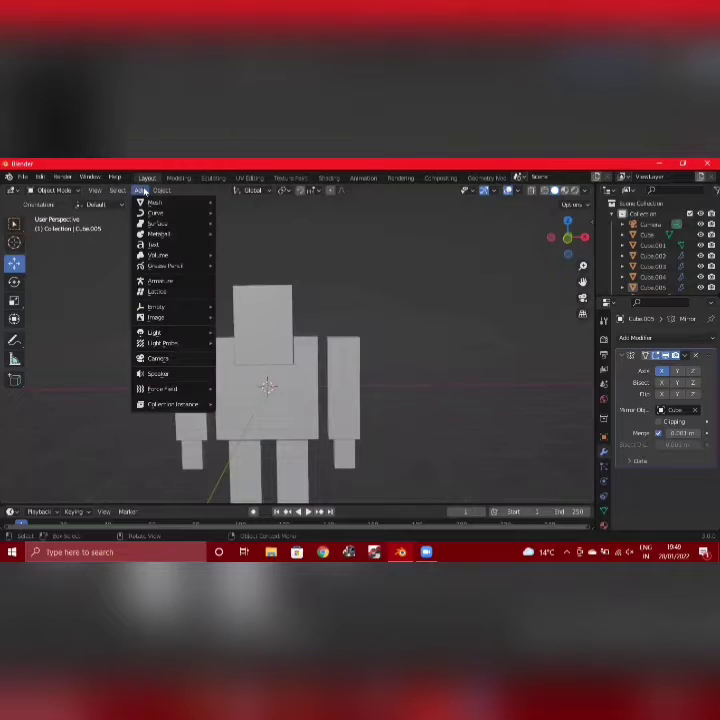
mouse_move(160, 190)
mouse_move(205, 202)
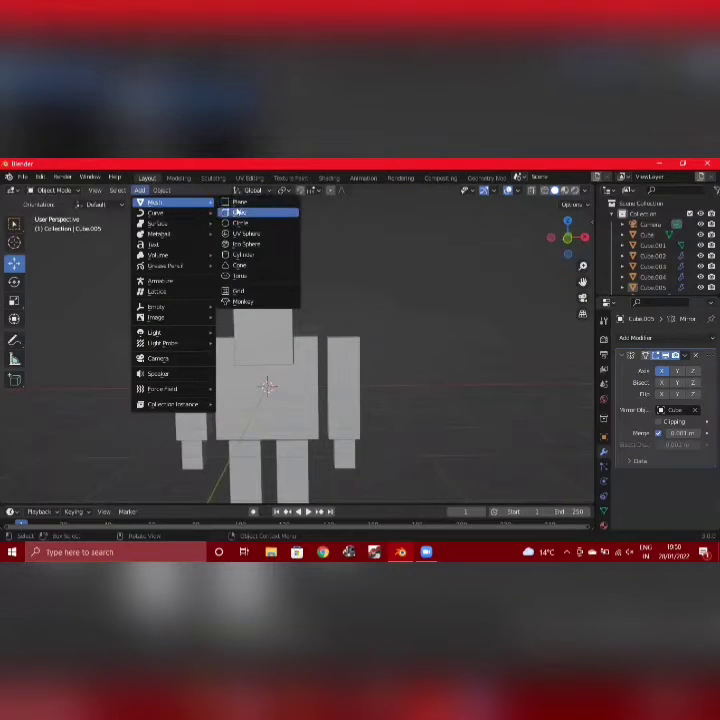
click(238, 212)
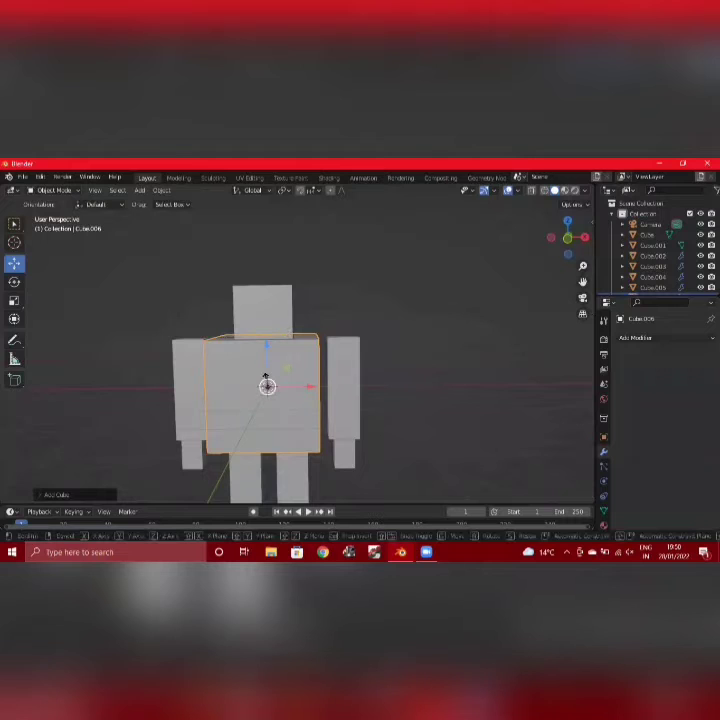
key(s)
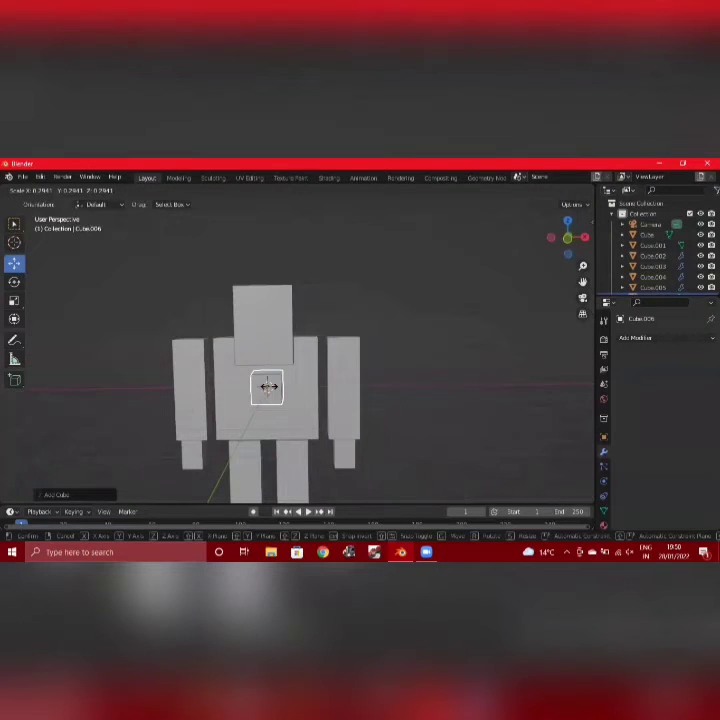
click(267, 387)
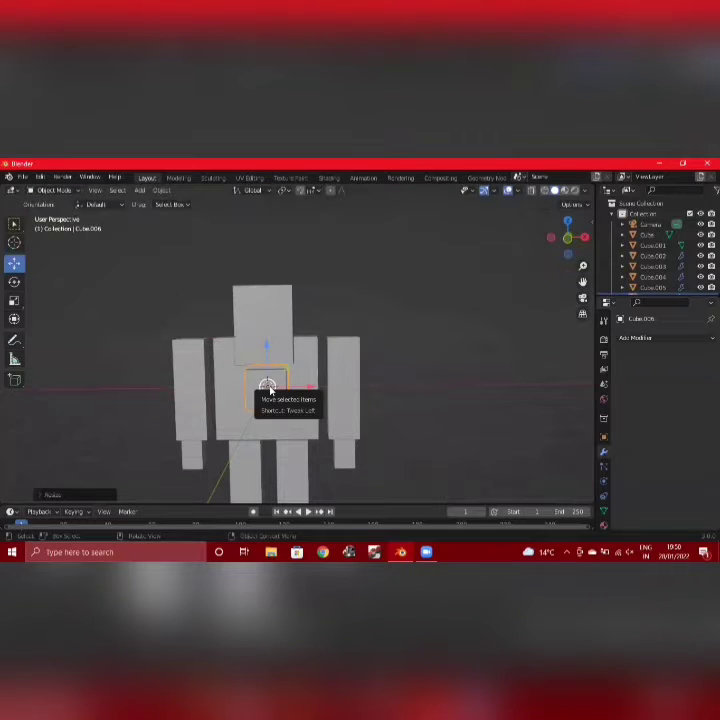
- Stretch the new cube along X to match the torso's width
key(s)
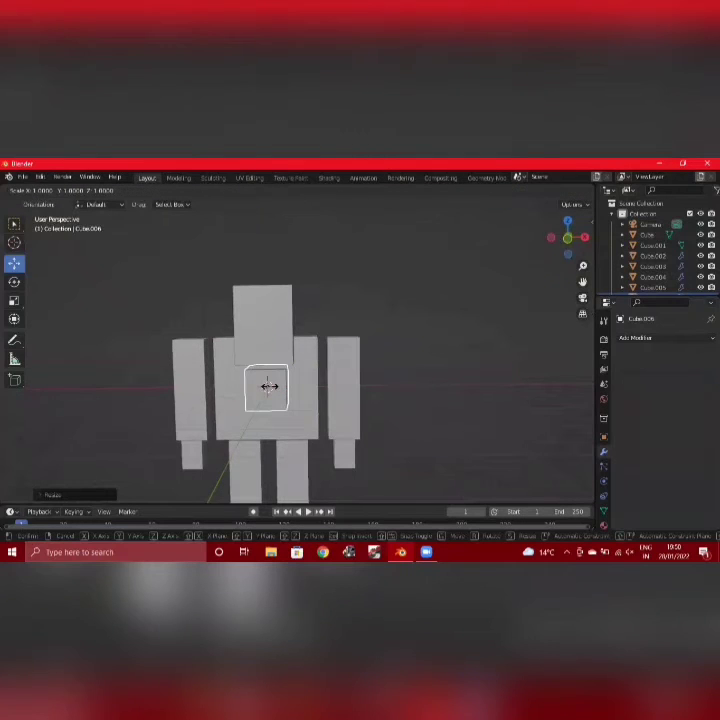
key(x)
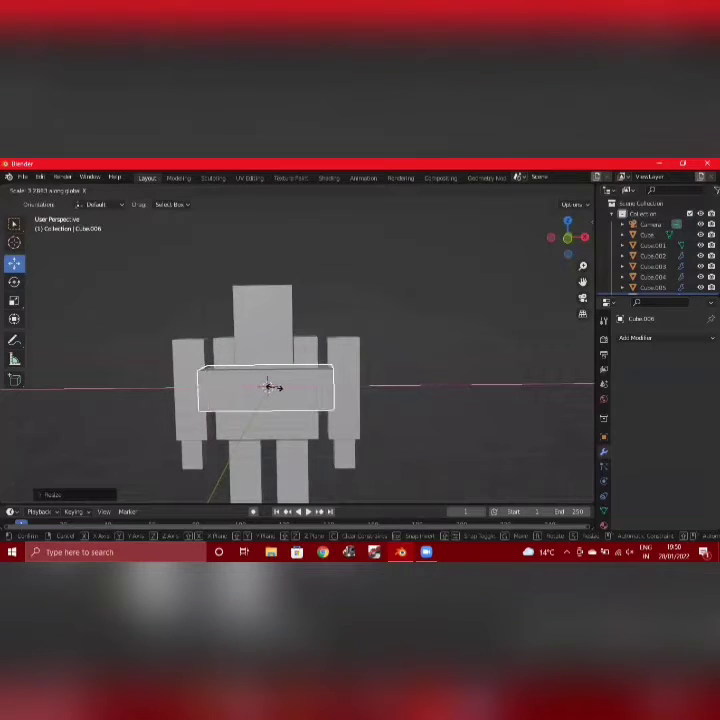
click(272, 389)
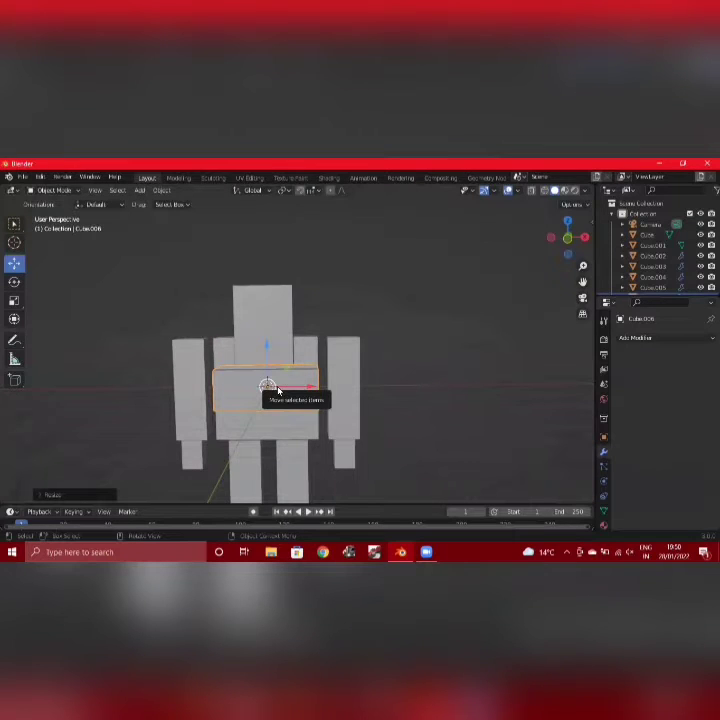
- Flatten the new block along Z to less than half its height
key(z)
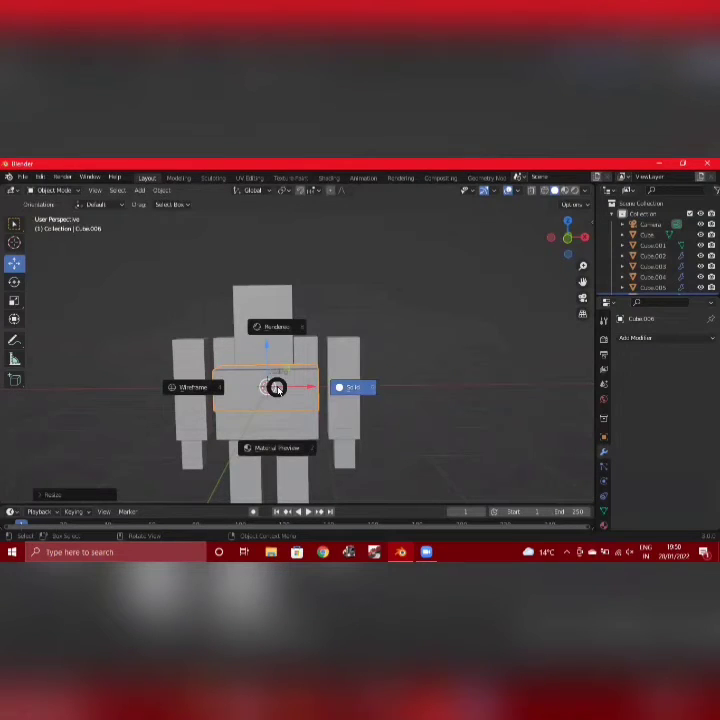
key(Escape)
key(s)
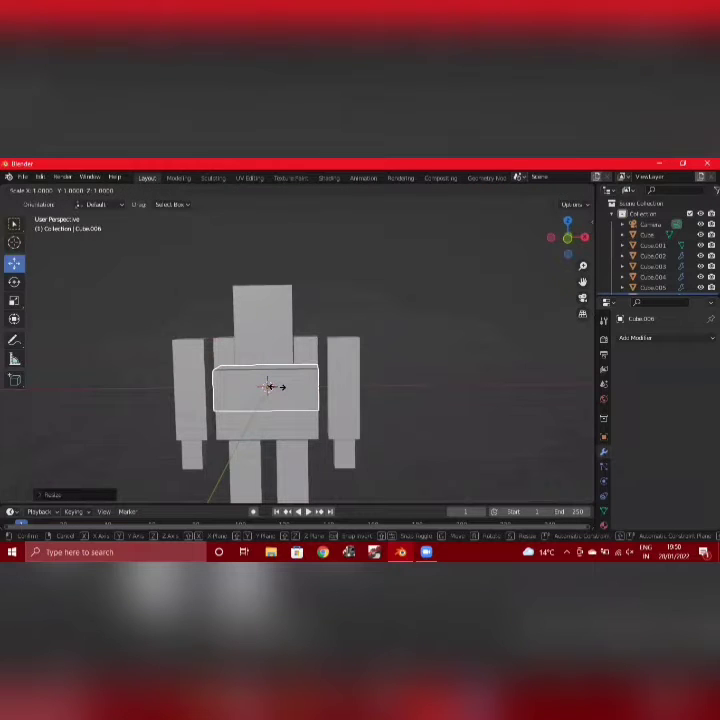
key(z)
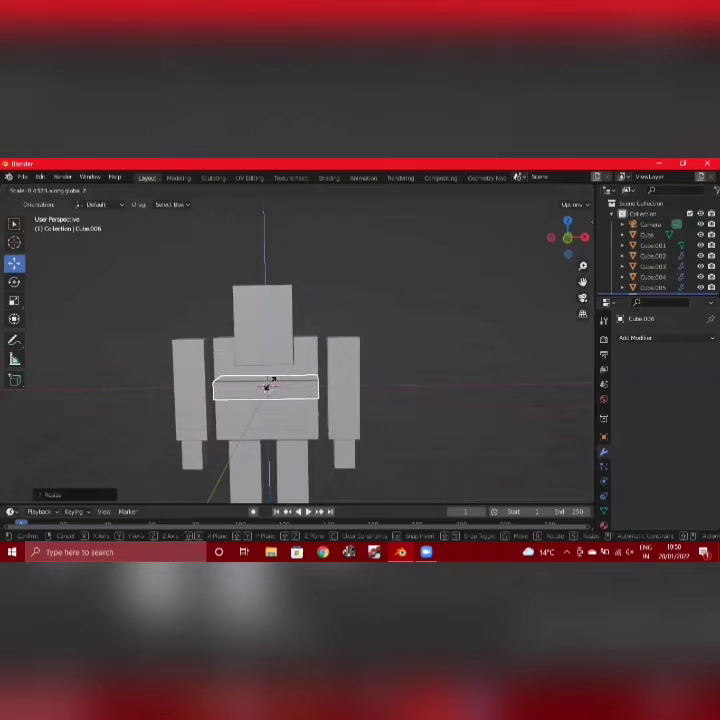
click(268, 386)
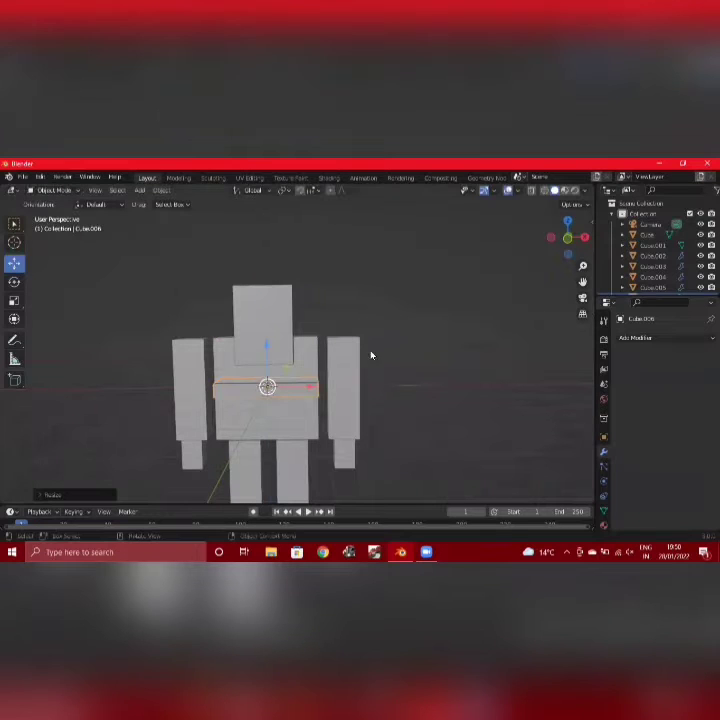
- Move the flattened block up from the torso to the top edge of the head
mouse_move(434, 334)
middle_down()
mouse_move(370, 353)
mouse_move(423, 325)
mouse_move(427, 334)
middle_up()
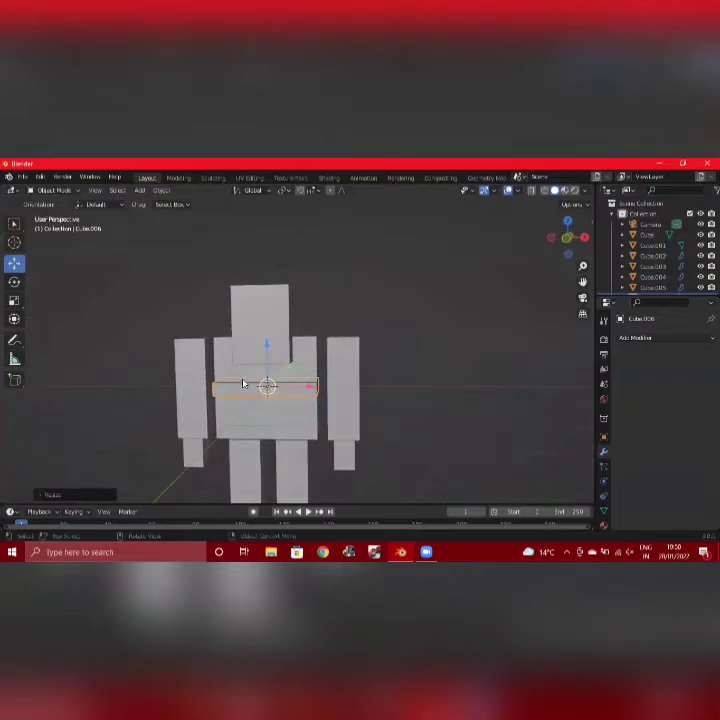
key(g)
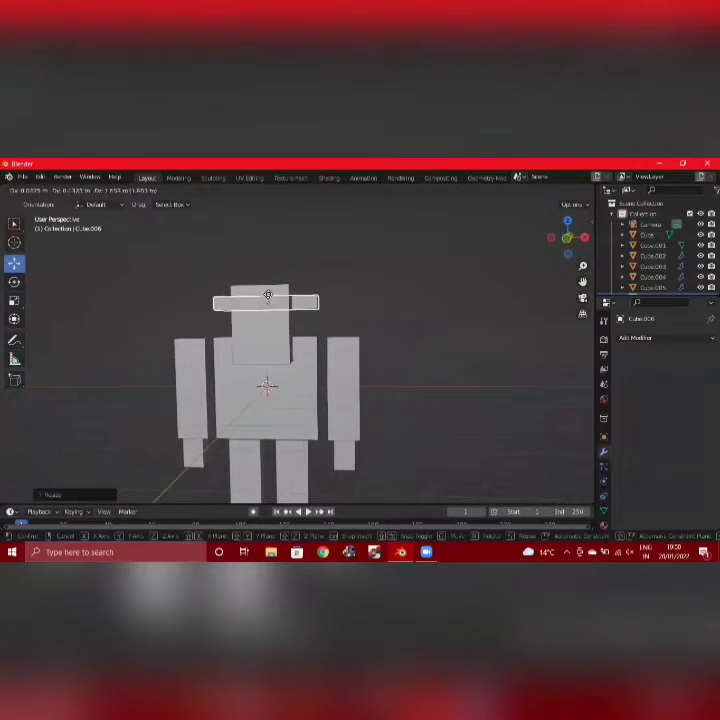
click(267, 293)
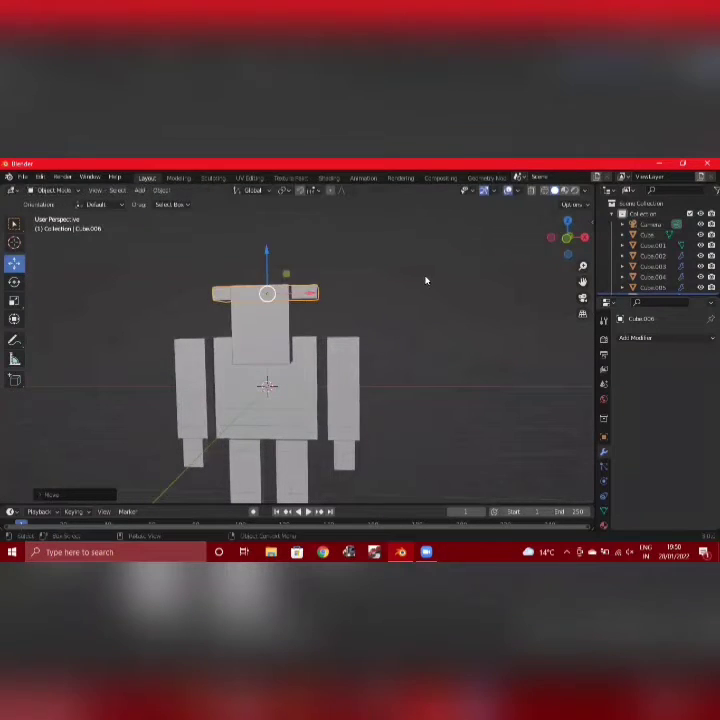
- Scale the flat block down to about half its depth along Y and shorten it to about 0.82 along X
middle_drag(409, 288, 202, 337)
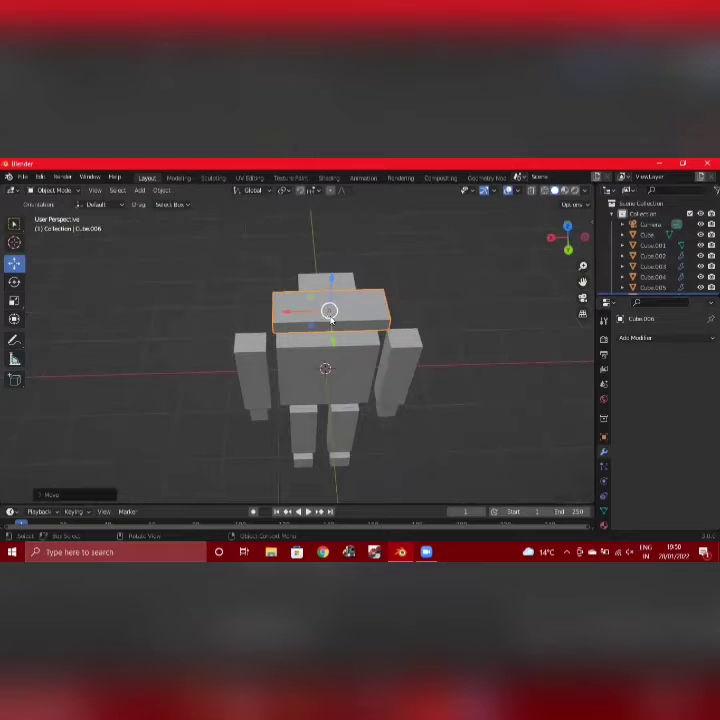
key(shift+space)
key(s)
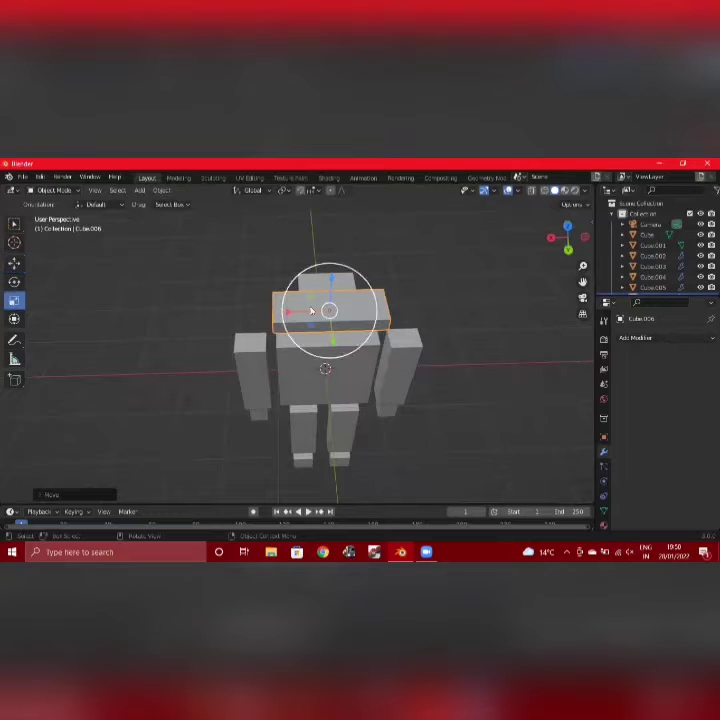
key(s)
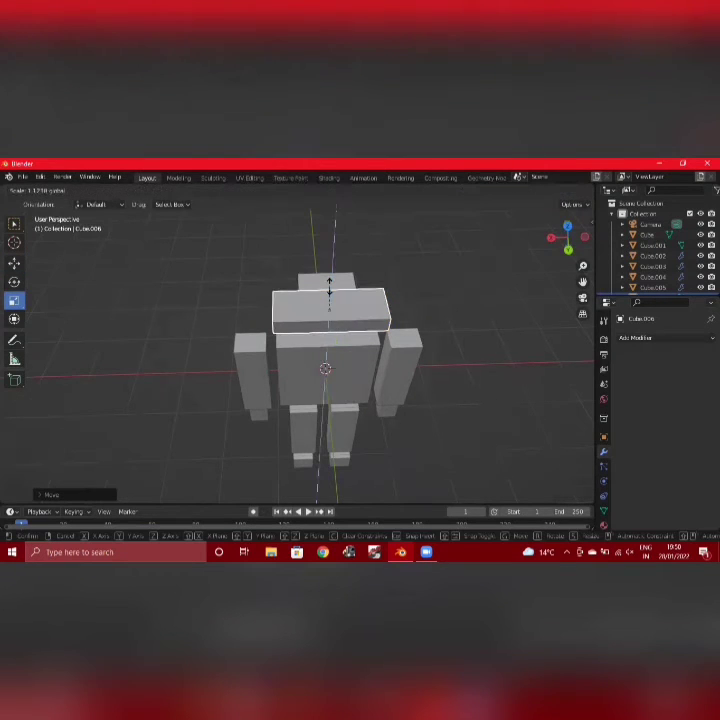
click(328, 300)
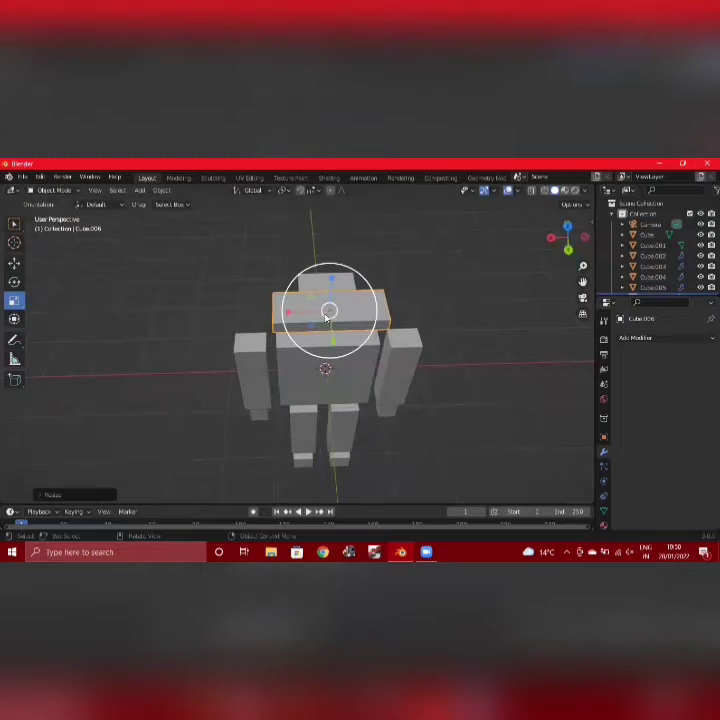
key(s)
key(y)
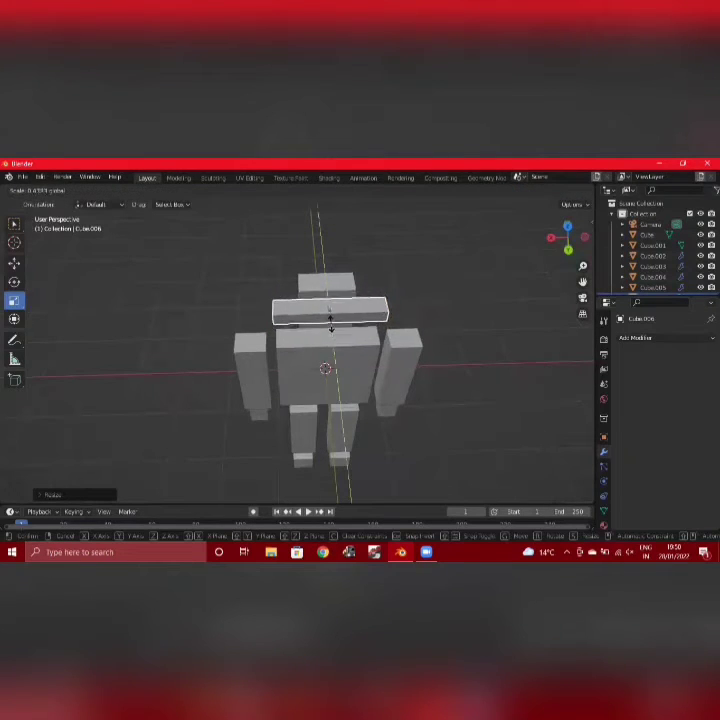
click(331, 316)
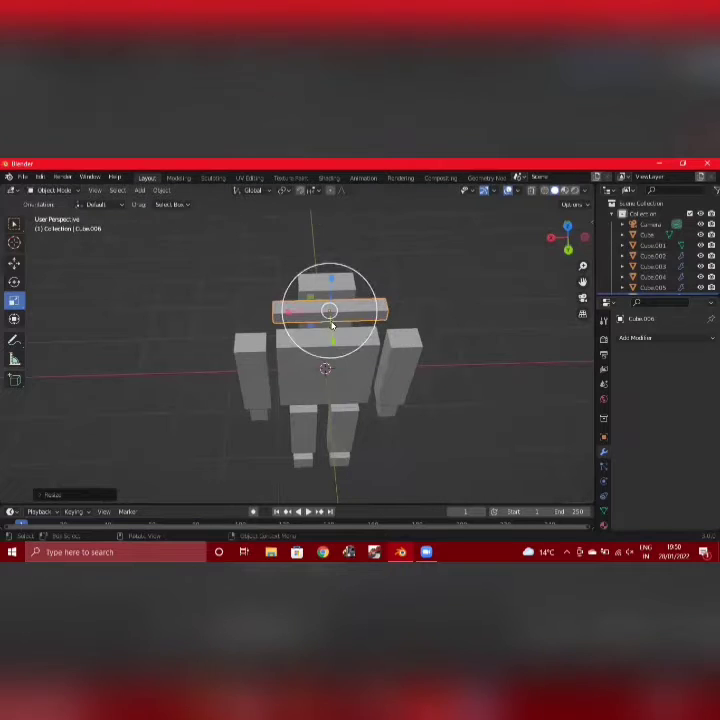
key(s)
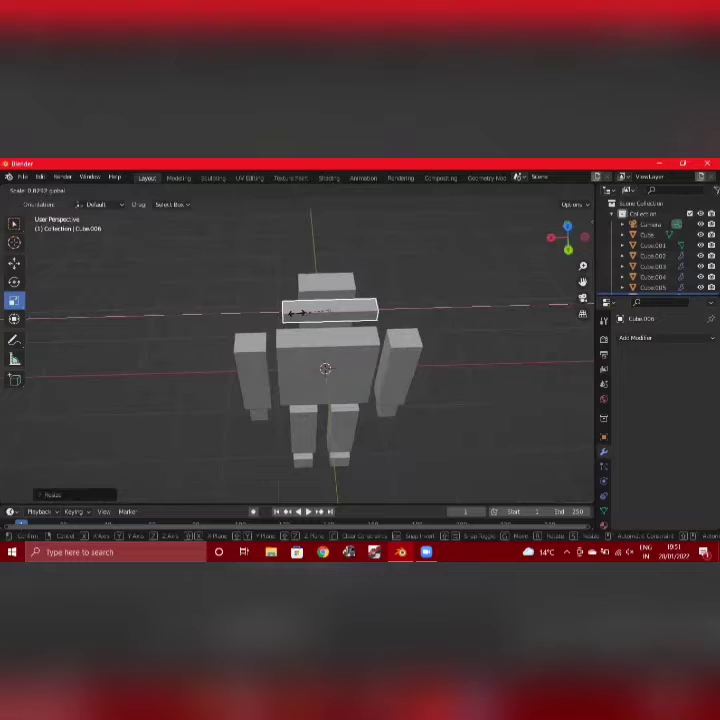
click(297, 312)
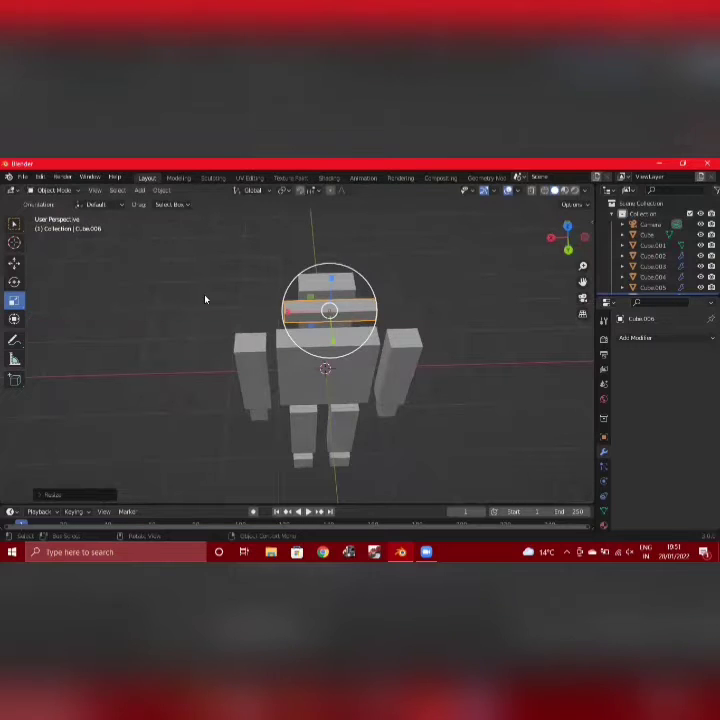
- Move the bar along Y so that it lines up with the top of the head in side view
middle_drag(205, 299, 323, 249)
click(14, 262)
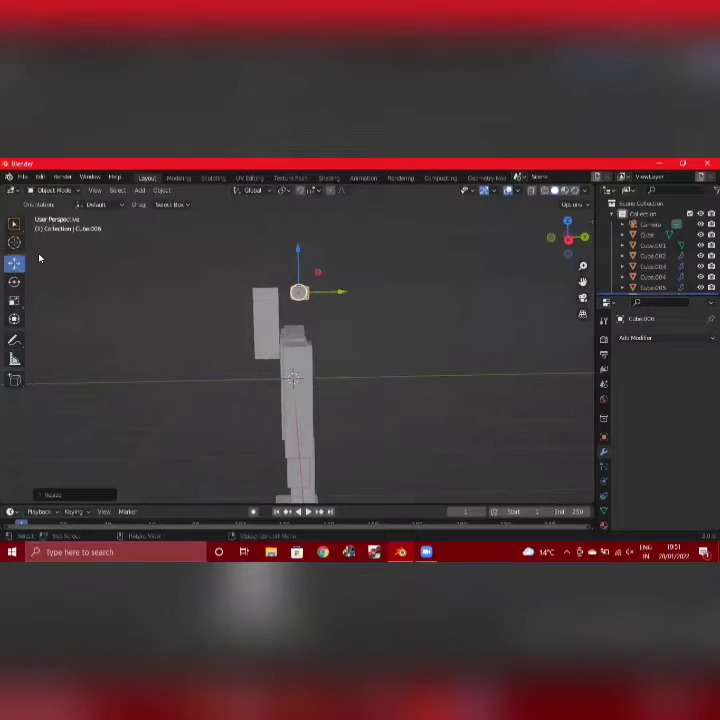
drag(298, 292, 266, 293)
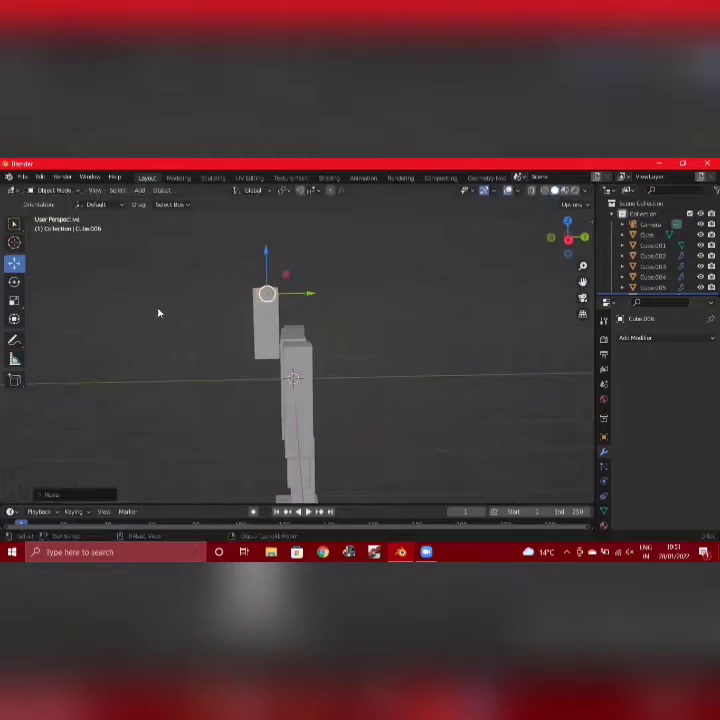
- Shorten the bar to about 0.86 along X and nudge it to centre it over the head
middle_drag(158, 313, 285, 309)
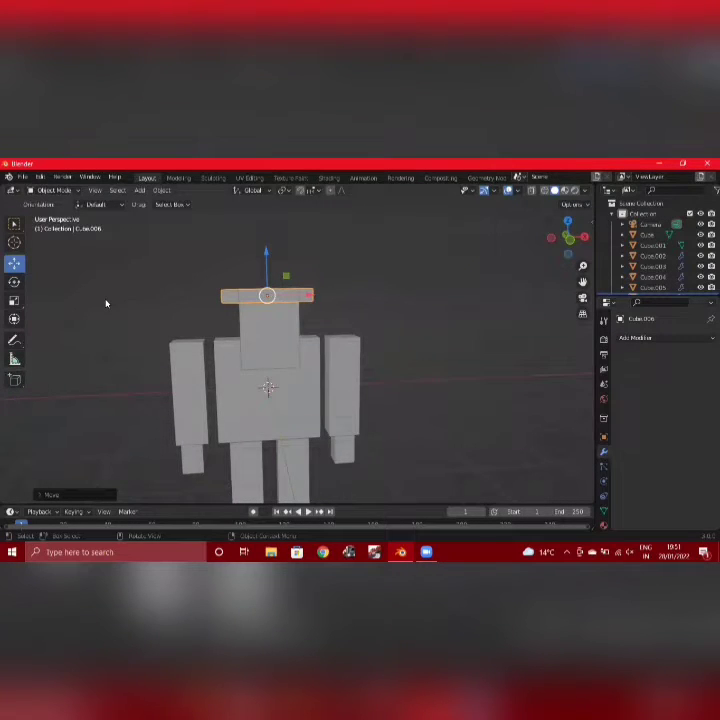
key(s)
key(x)
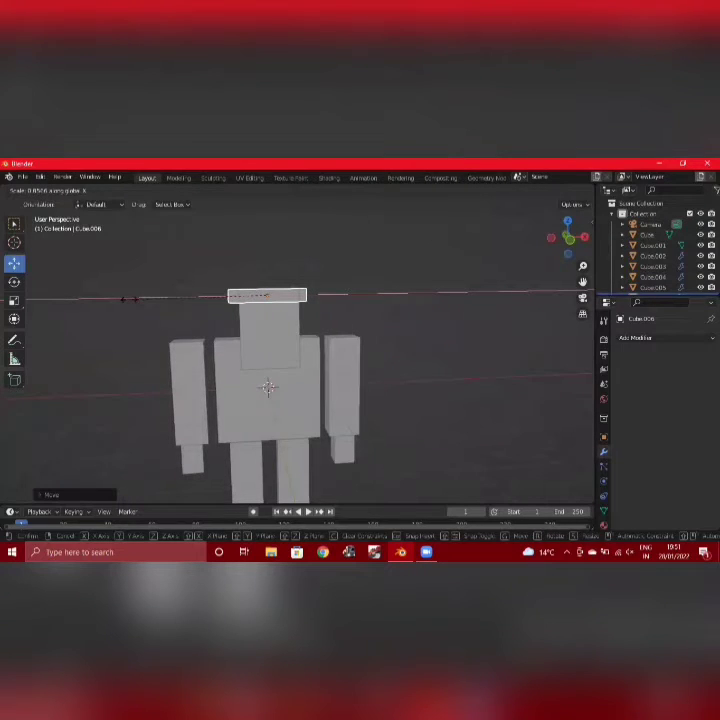
click(129, 300)
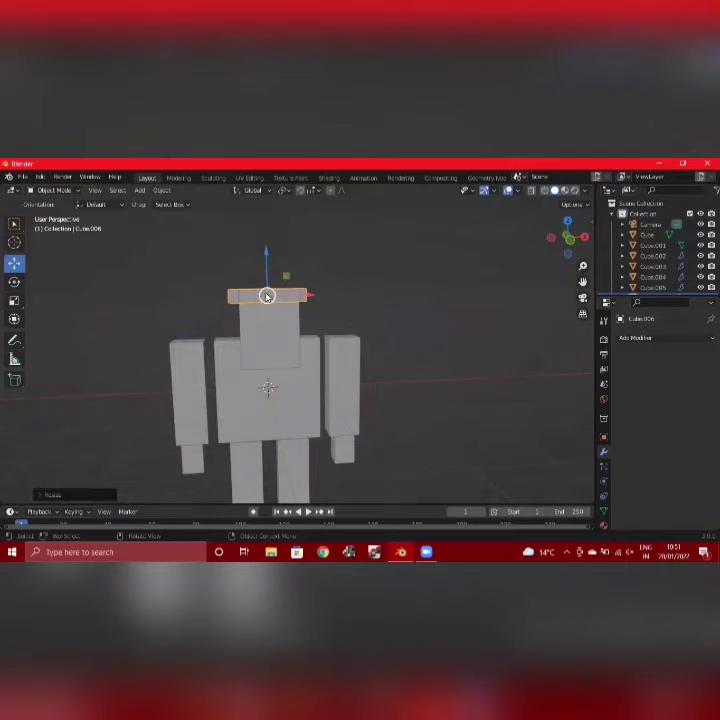
drag(267, 296, 268, 296)
click(355, 277)
click(303, 298)
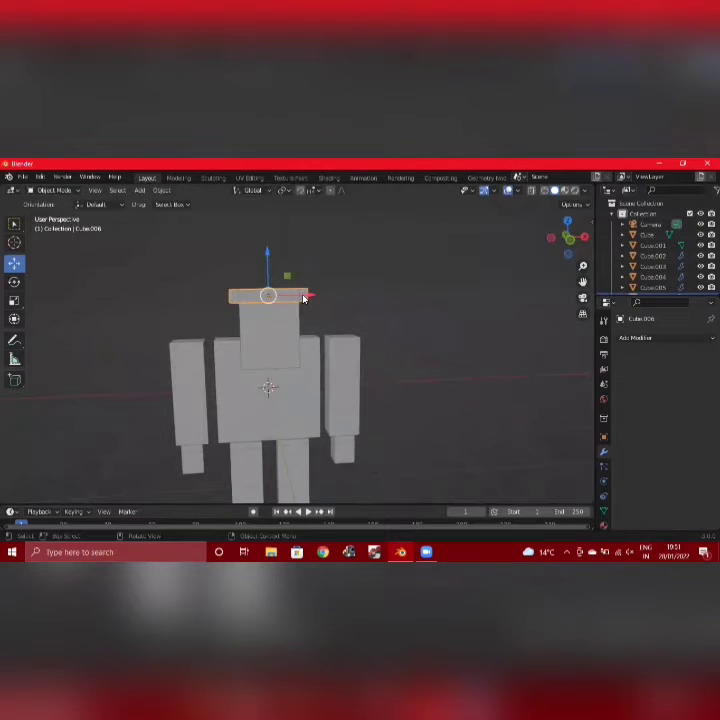
- Enter Edit Mode on the head bar and isolate it in Local View
click(69, 191)
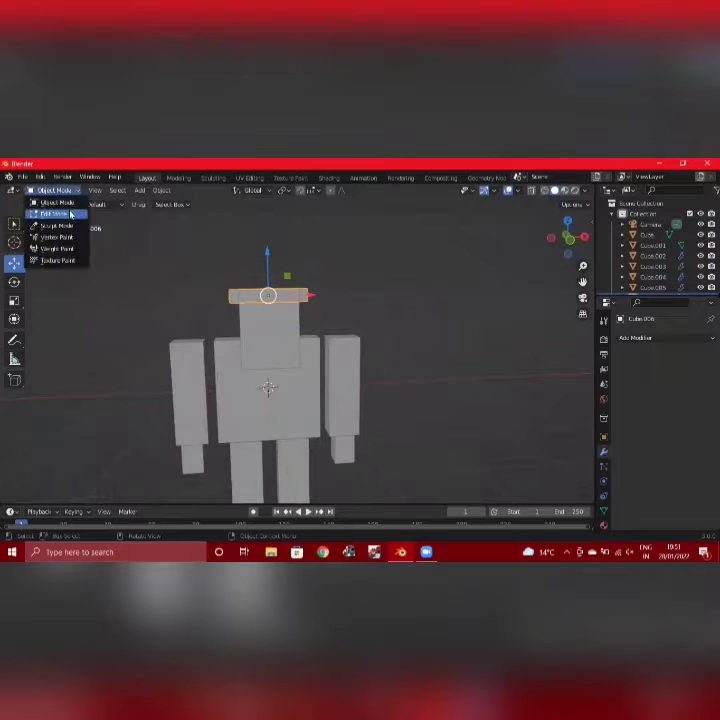
click(66, 213)
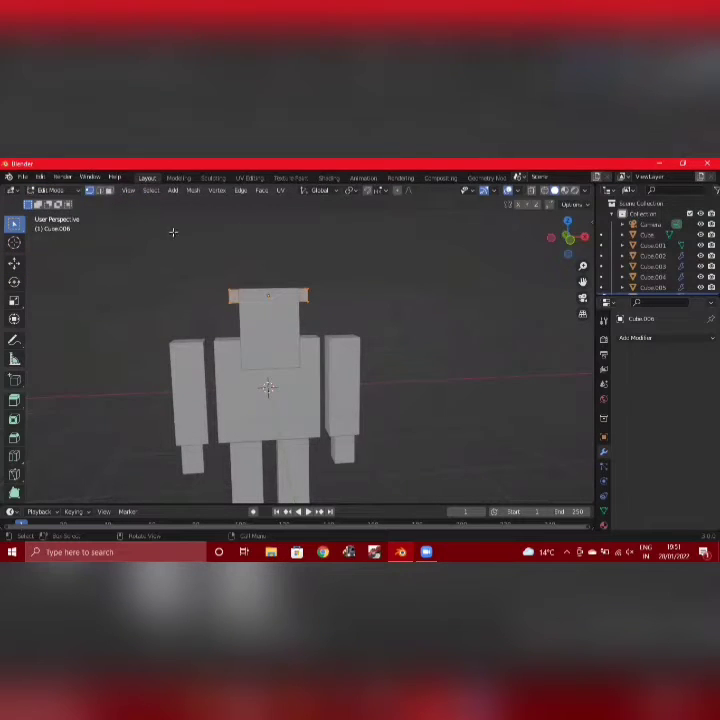
click(124, 192)
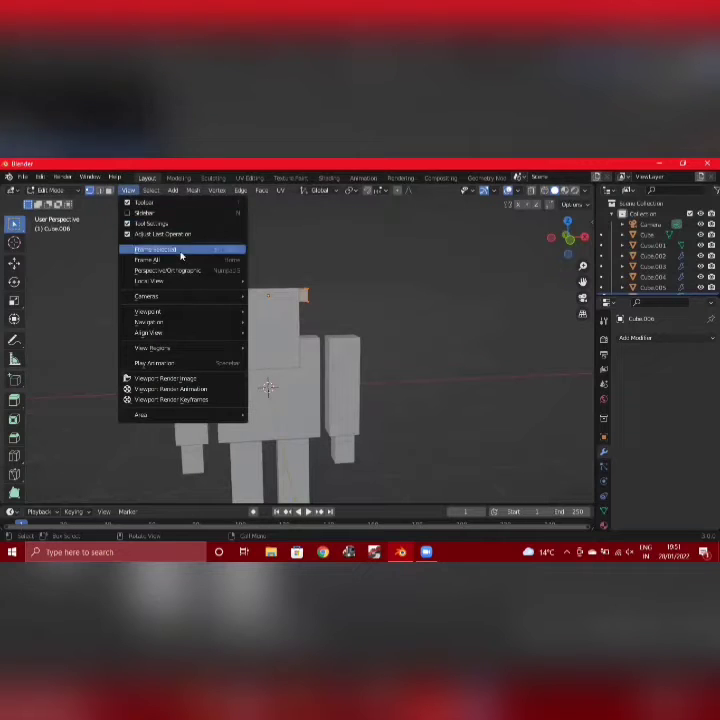
mouse_move(222, 282)
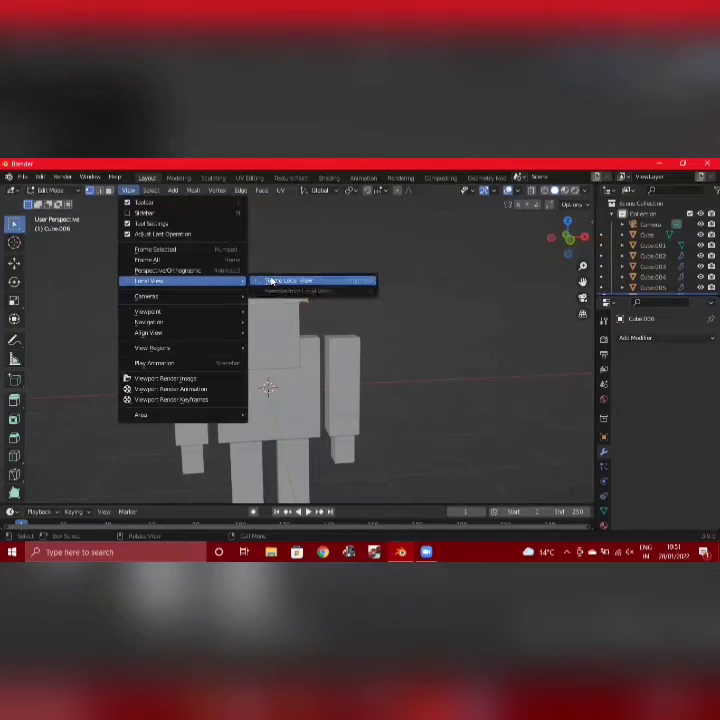
click(270, 281)
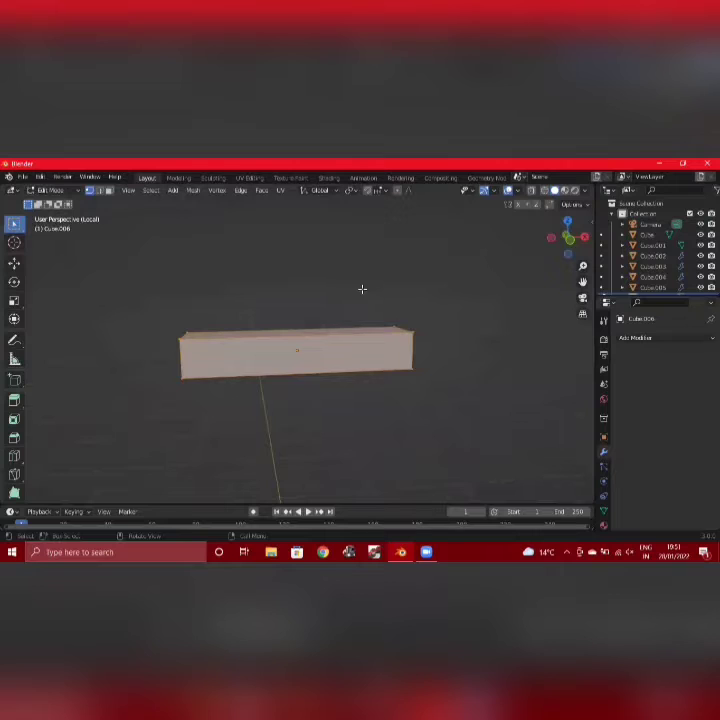
- Switch to face selection and extrude the bar's long front face outward by roughly the bar's own depth
middle_drag(362, 289, 294, 291)
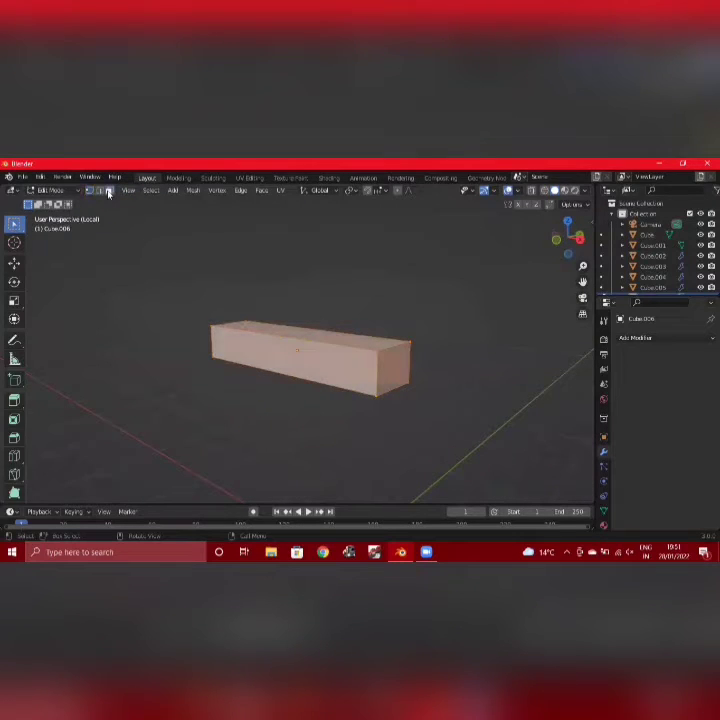
key(alt+a)
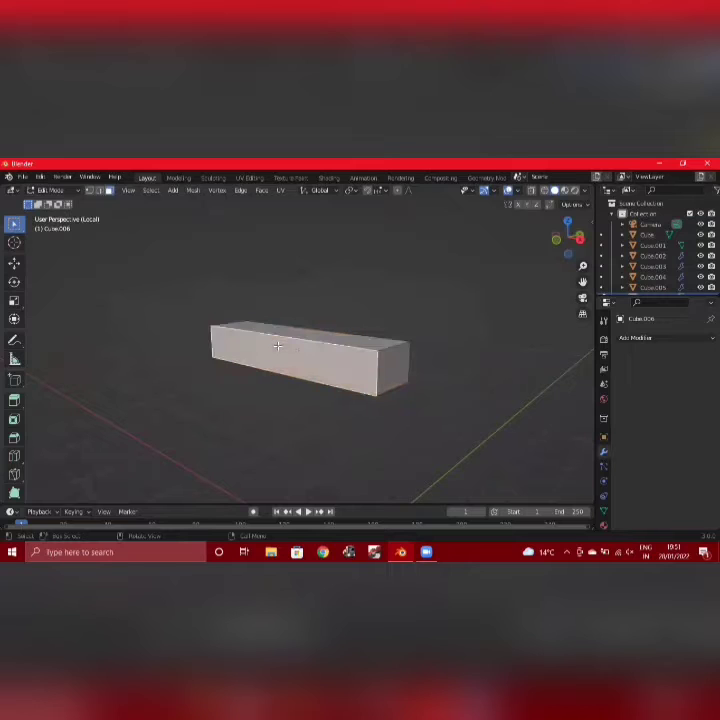
click(15, 399)
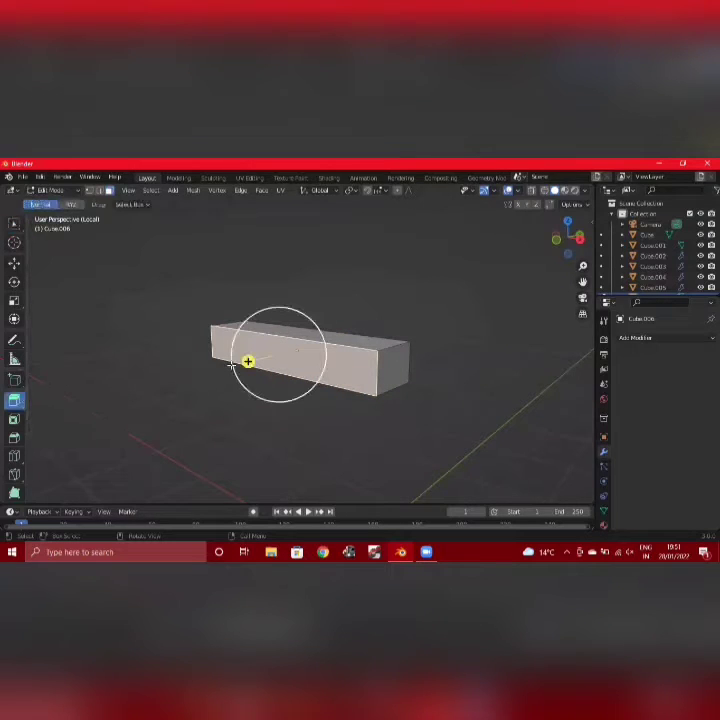
drag(248, 362, 214, 372)
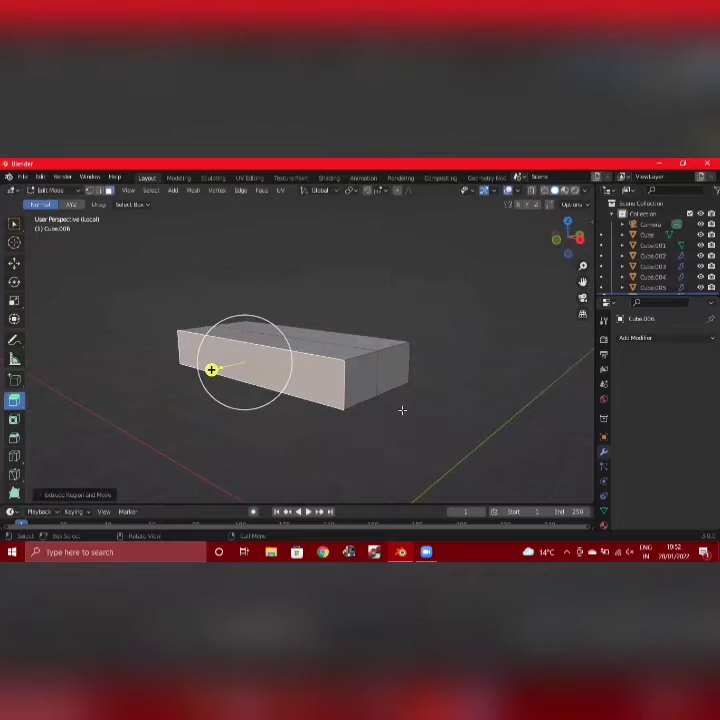
- Extrude the underside face of the bar's rear half downward to form an L-shaped profile, deselect it and return to Object Mode
middle_drag(402, 410, 407, 342)
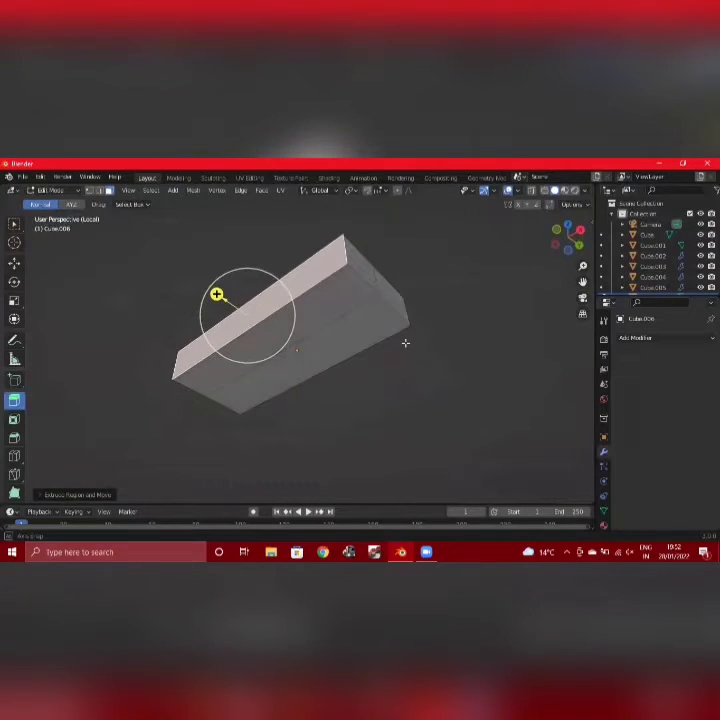
click(343, 340)
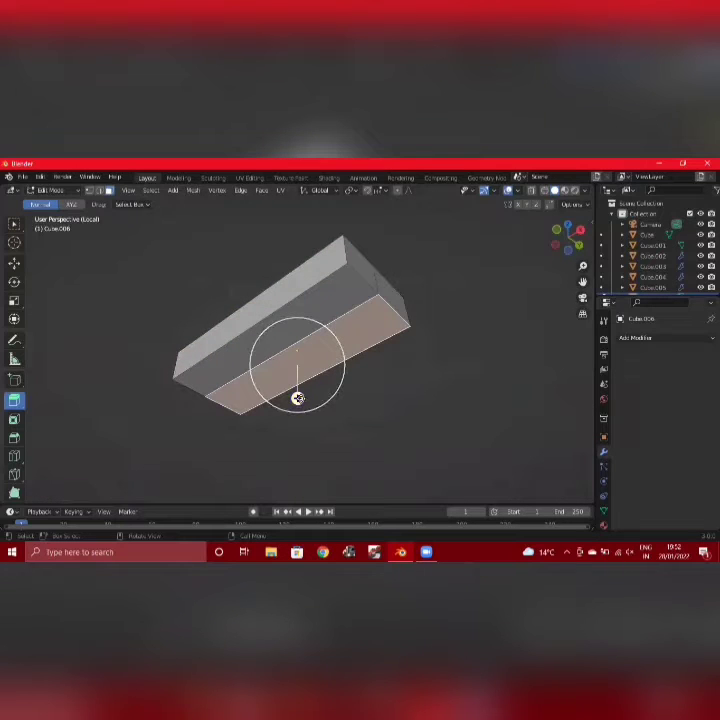
drag(297, 395, 297, 426)
click(462, 383)
right_click(455, 386)
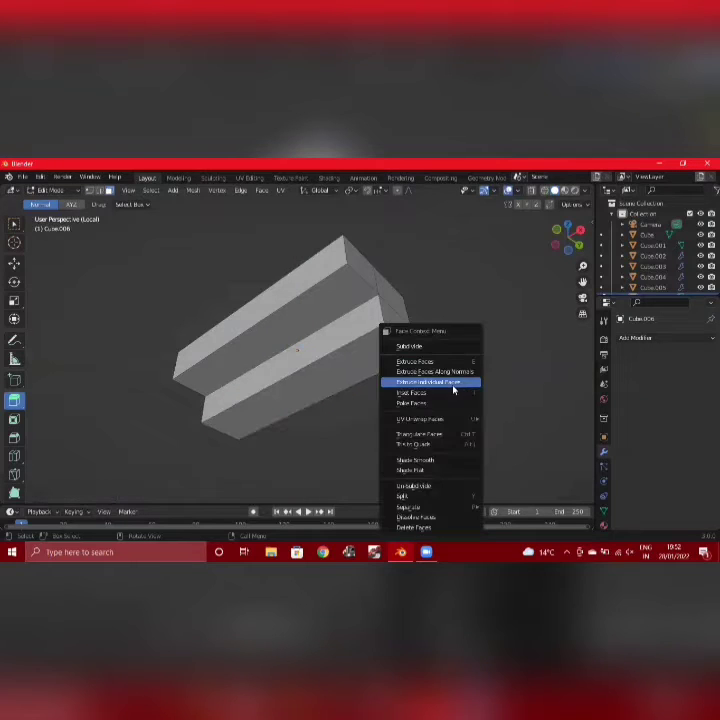
click(501, 377)
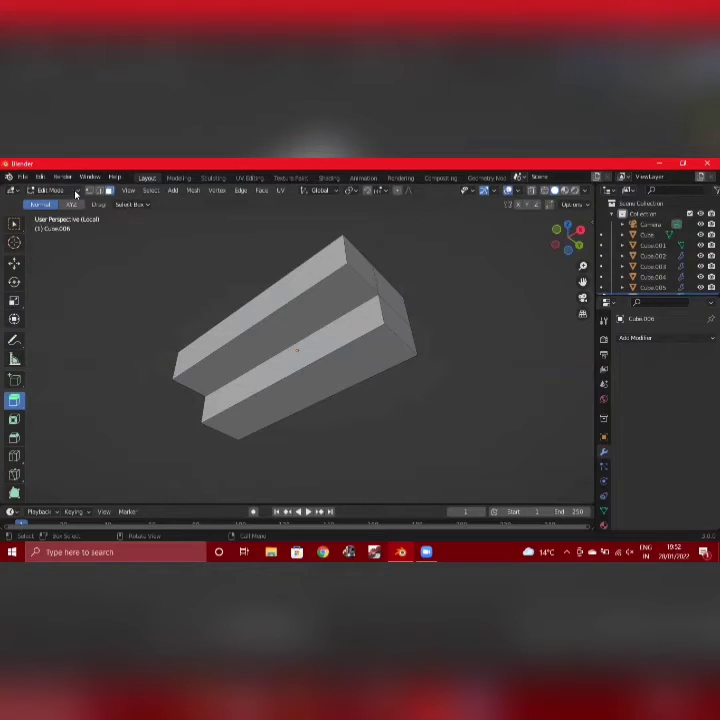
click(56, 190)
click(74, 202)
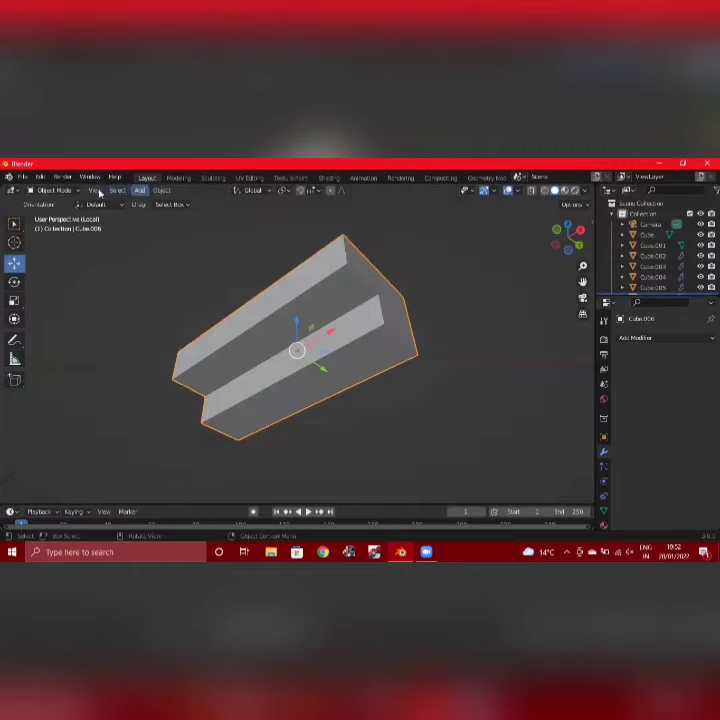
- Exit Local View to bring back the whole figure, and deselect the head bar
click(93, 192)
mouse_move(190, 281)
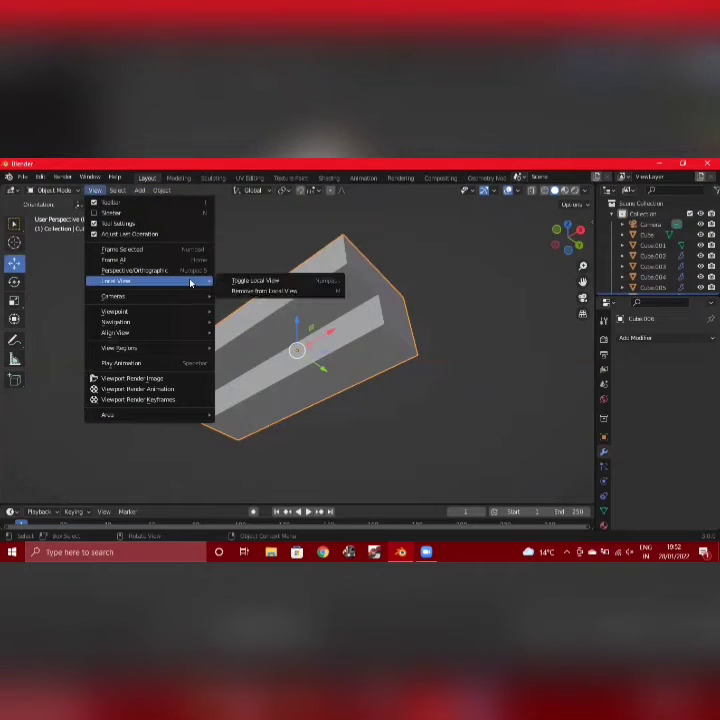
click(255, 284)
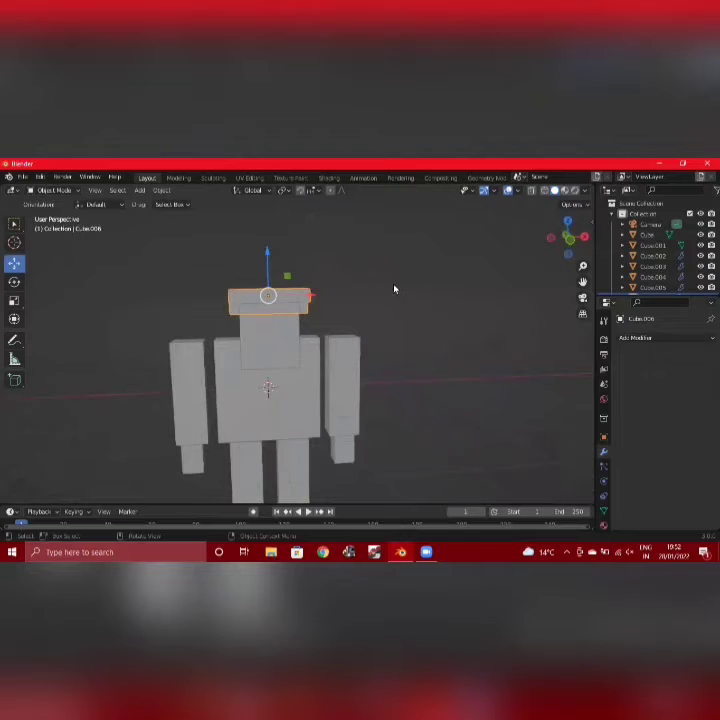
click(400, 289)
- Move the L-shaped head bar about 0.05 m toward the back of the head and scale it to about 0.63 along Y
middle_drag(400, 289, 280, 288)
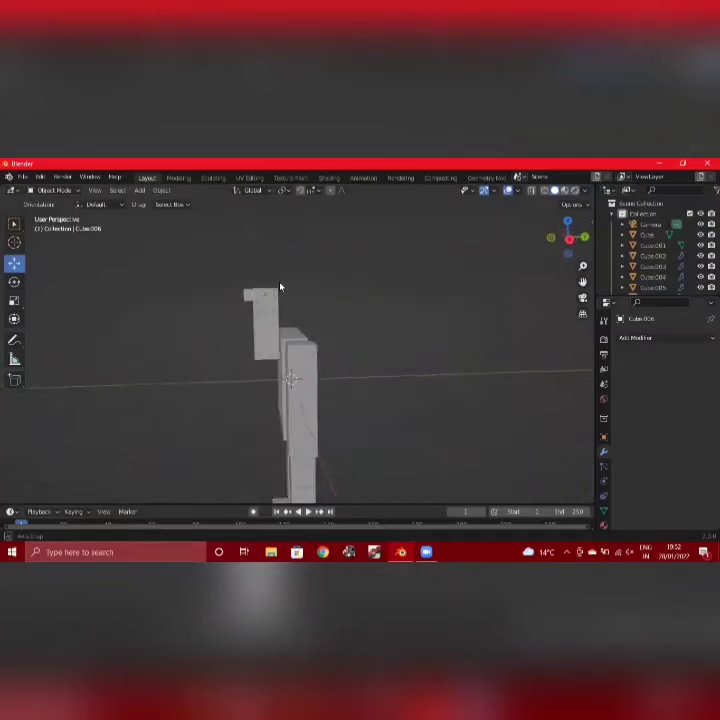
click(252, 298)
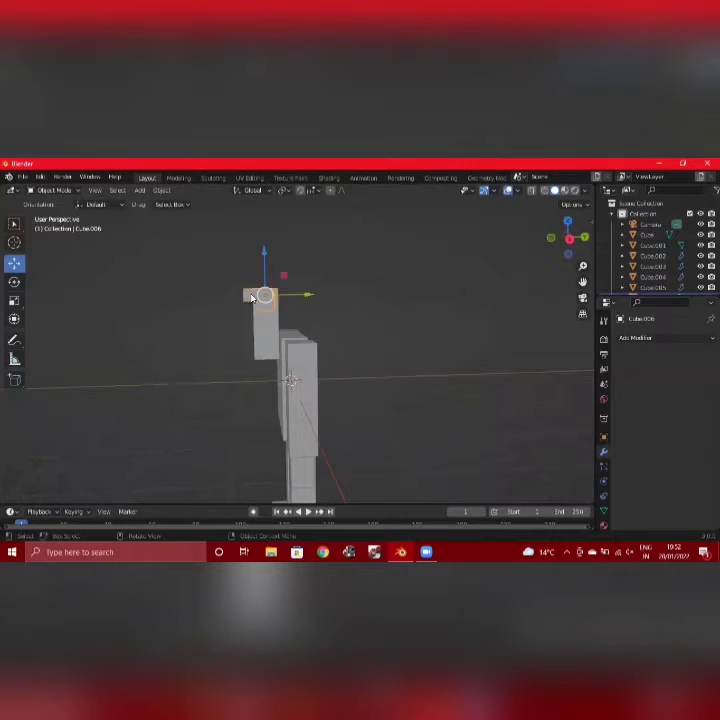
key(g)
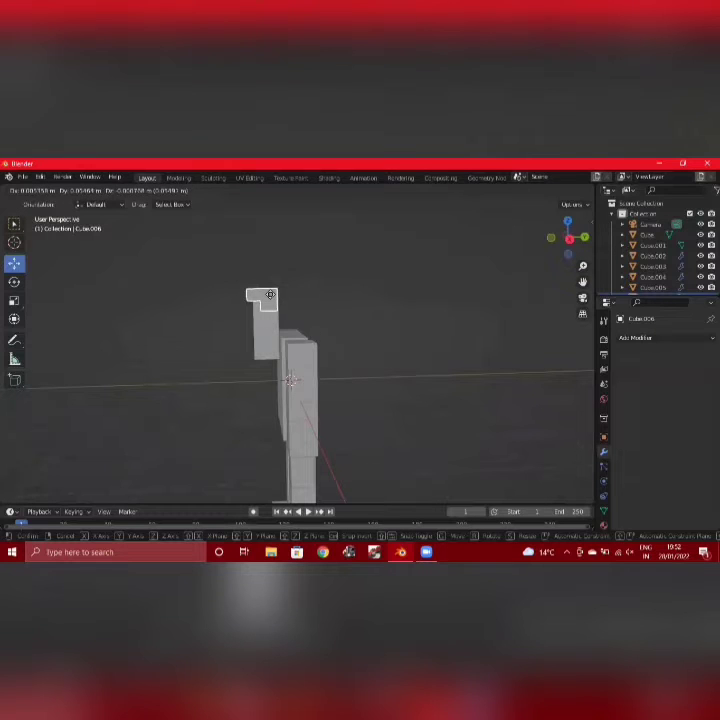
click(270, 295)
key(s)
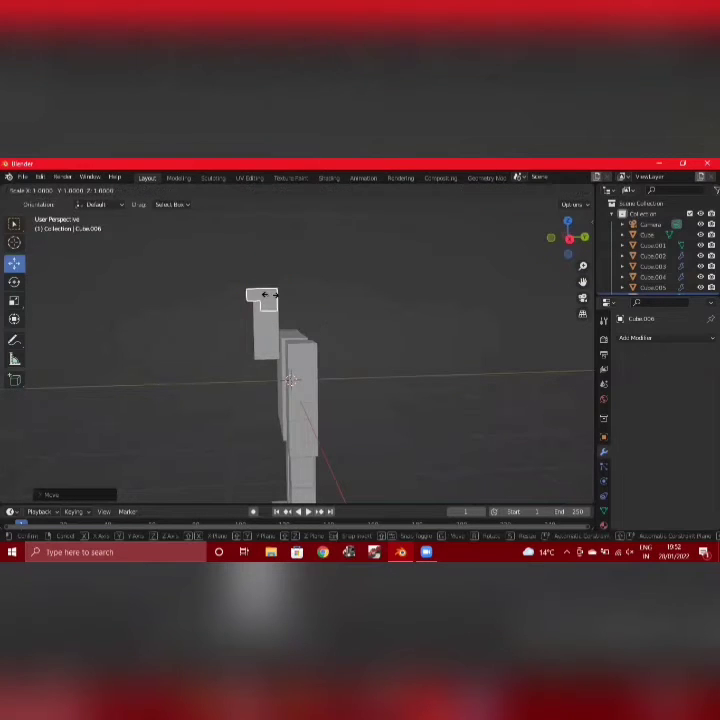
key(y)
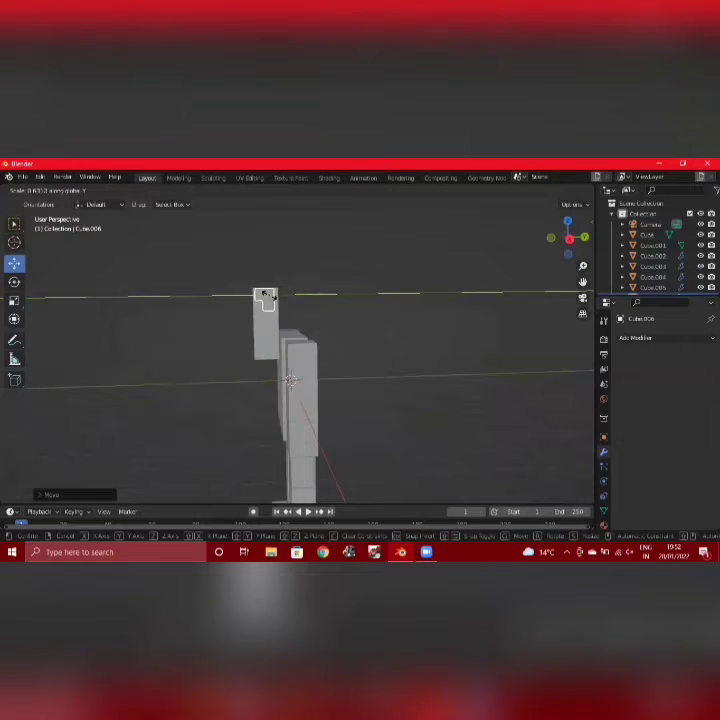
click(266, 297)
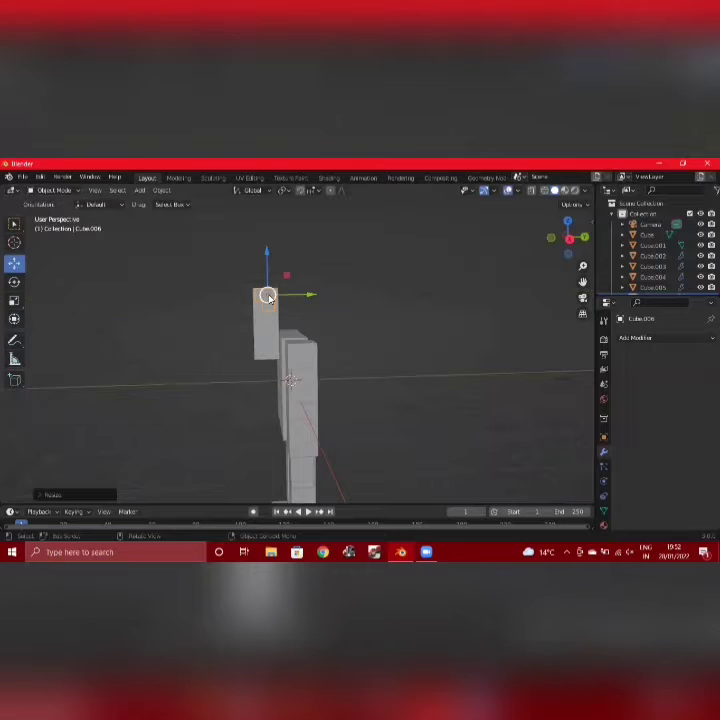
- Flatten the head bar by scaling it to about 0.61 along Z
right_click(178, 298)
middle_drag(190, 317, 284, 319)
key(s)
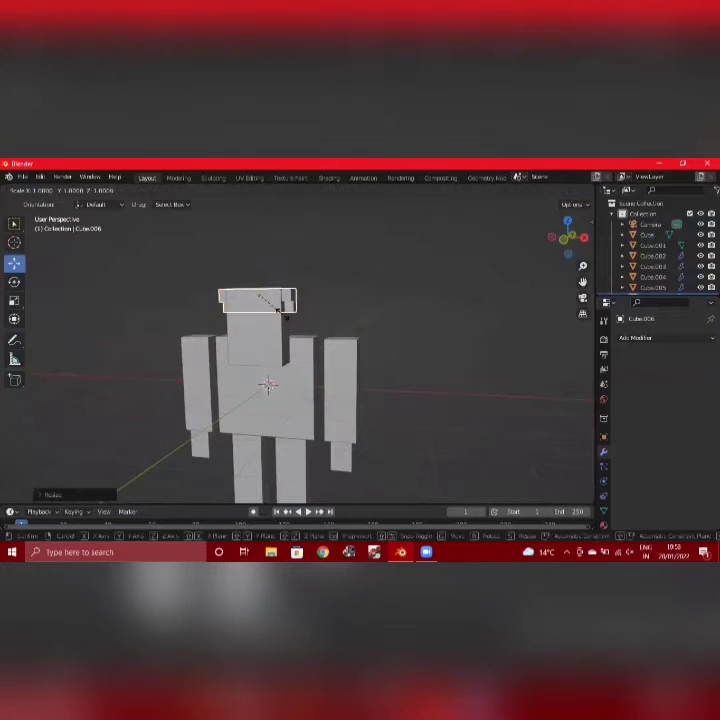
key(z)
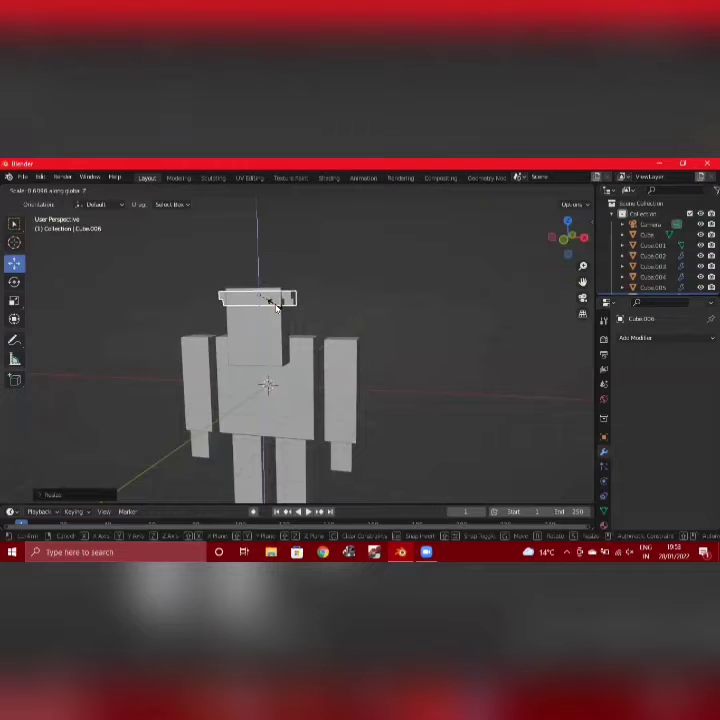
click(277, 307)
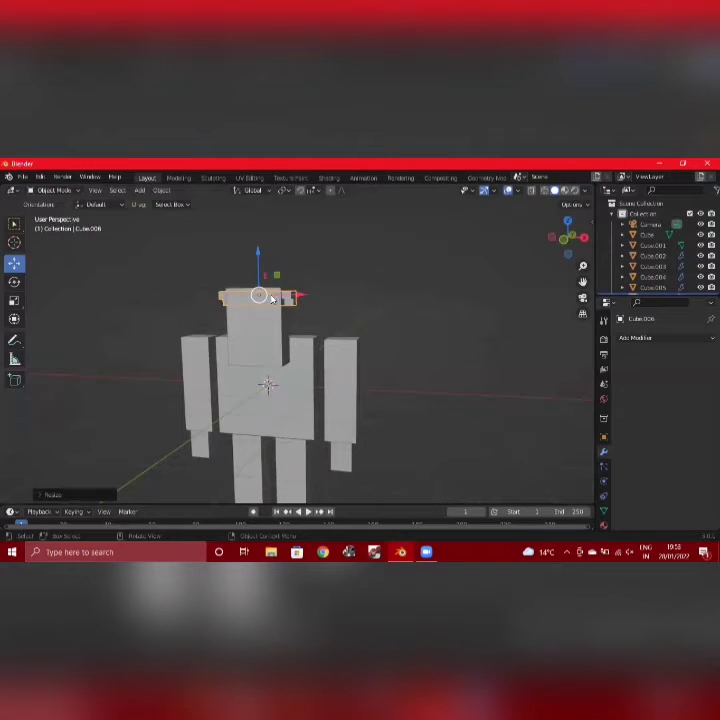
key(x)
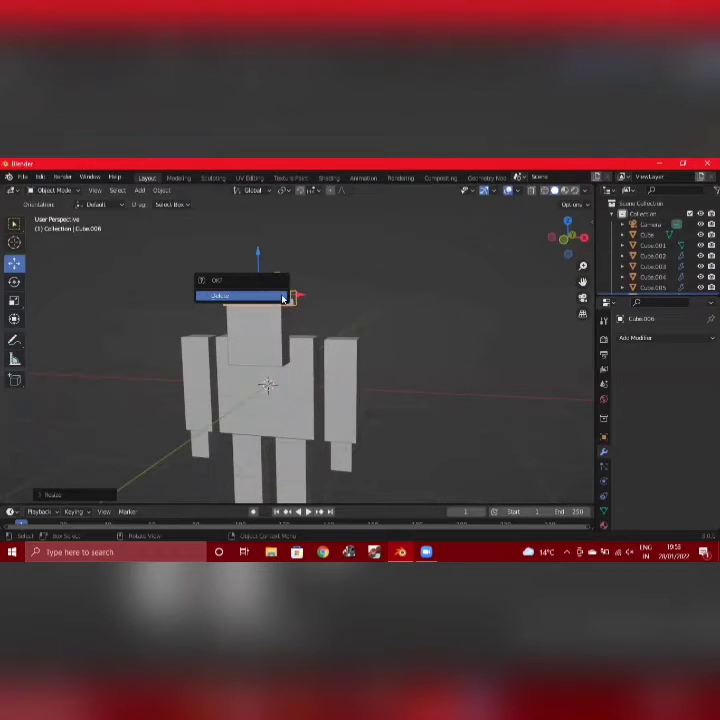
click(283, 298)
key(ctrl+z)
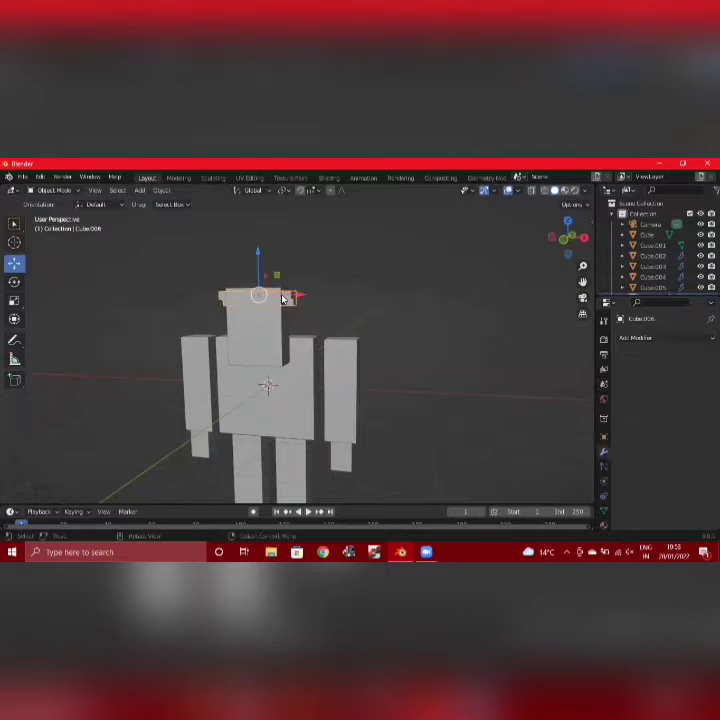
- Narrow the head bar to about 0.88 along X so it protrudes only slightly past the head's sides
key(s)
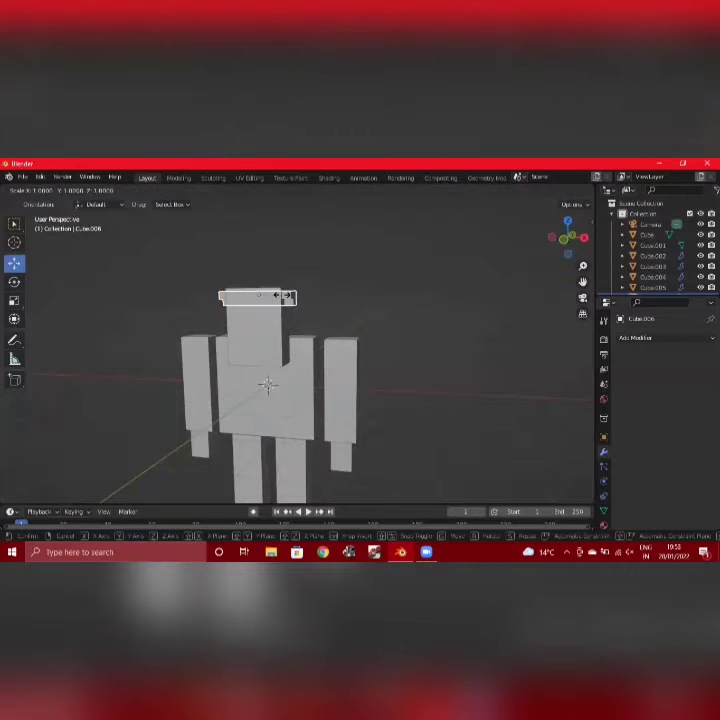
key(z)
key(x)
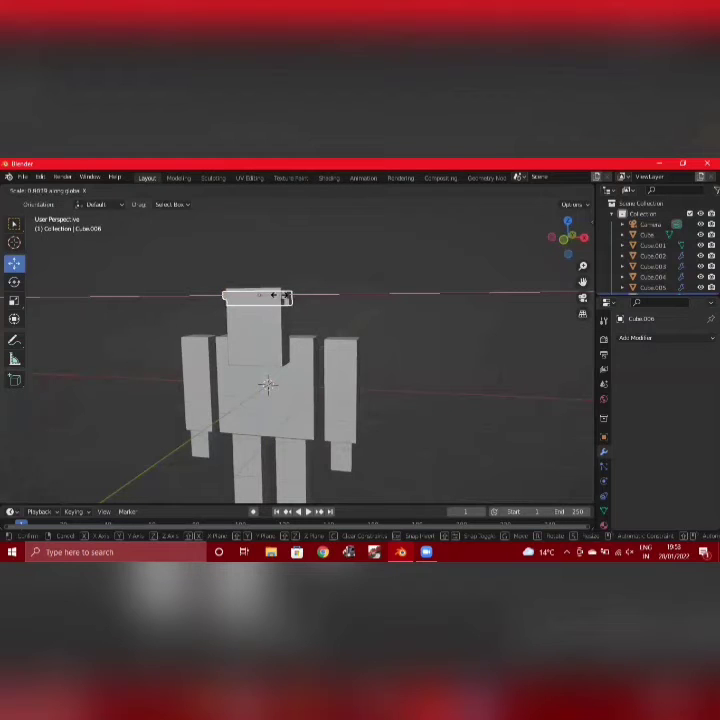
click(283, 298)
middle_drag(357, 288, 387, 285)
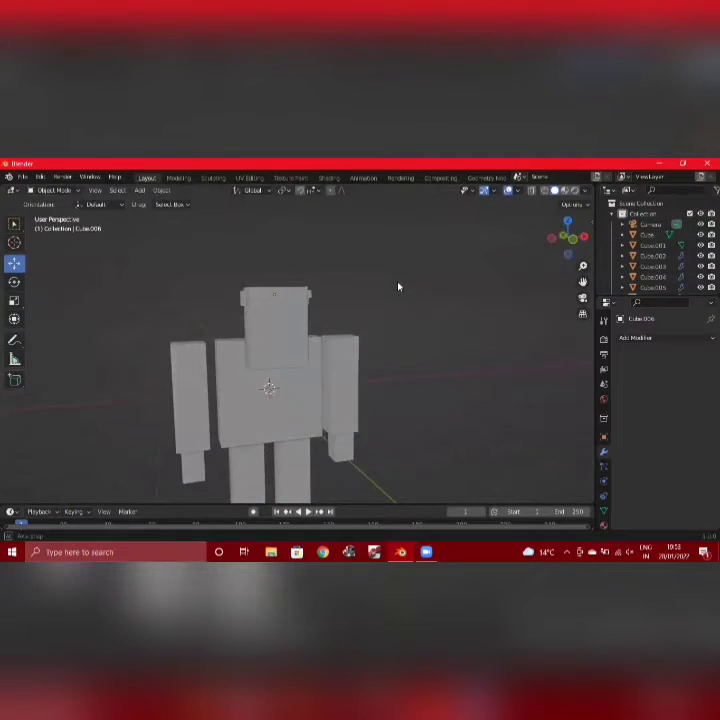
middle_drag(400, 281, 378, 289)
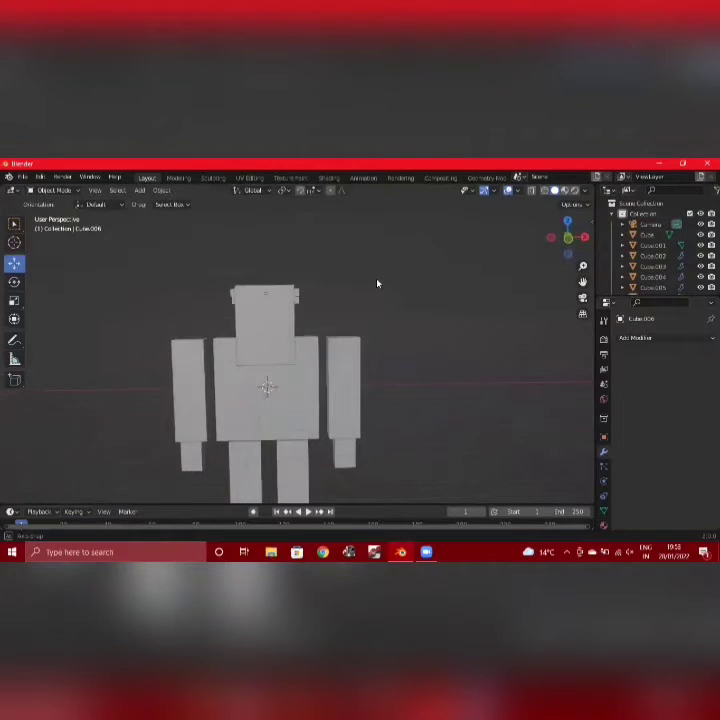
- Add a cube, scale it down to roughly a tenth of its size, and stretch it to about 2.7 along Z
click(139, 189)
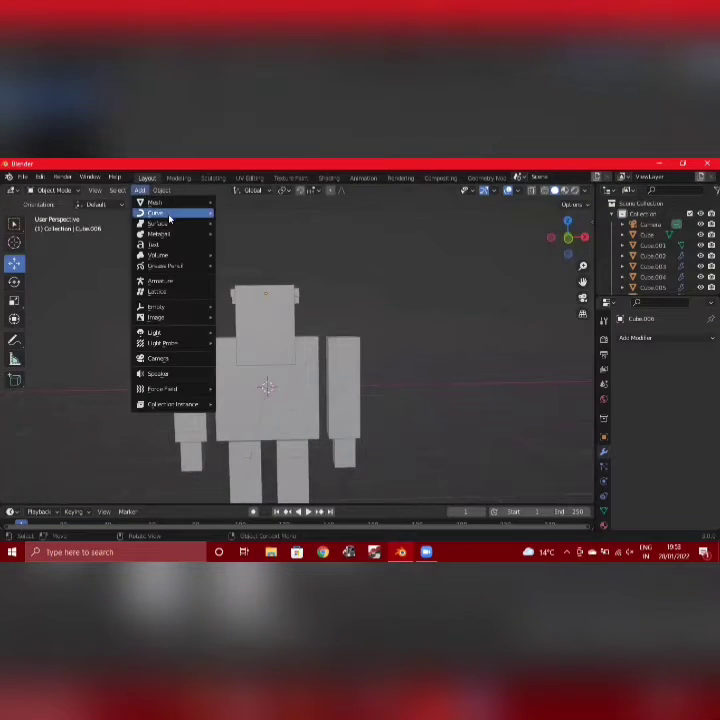
mouse_move(208, 210)
click(240, 212)
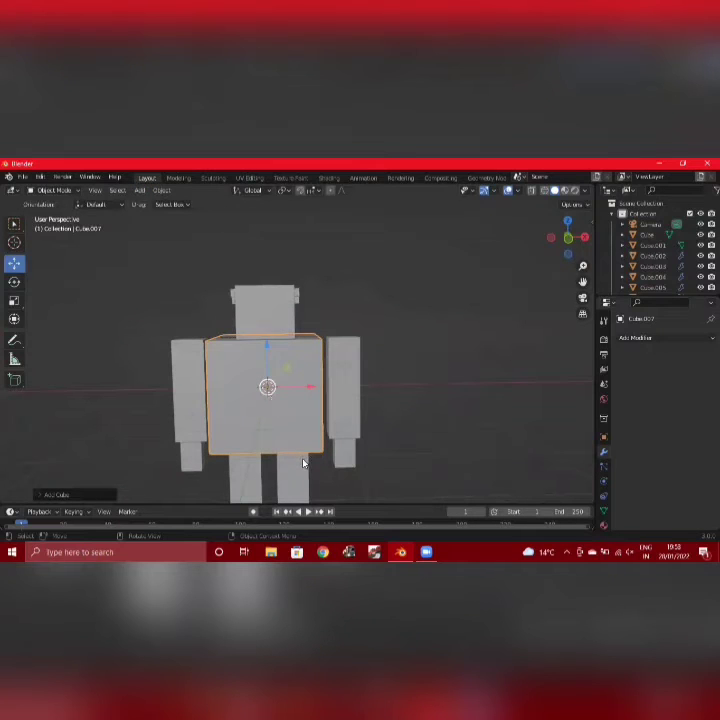
key(s)
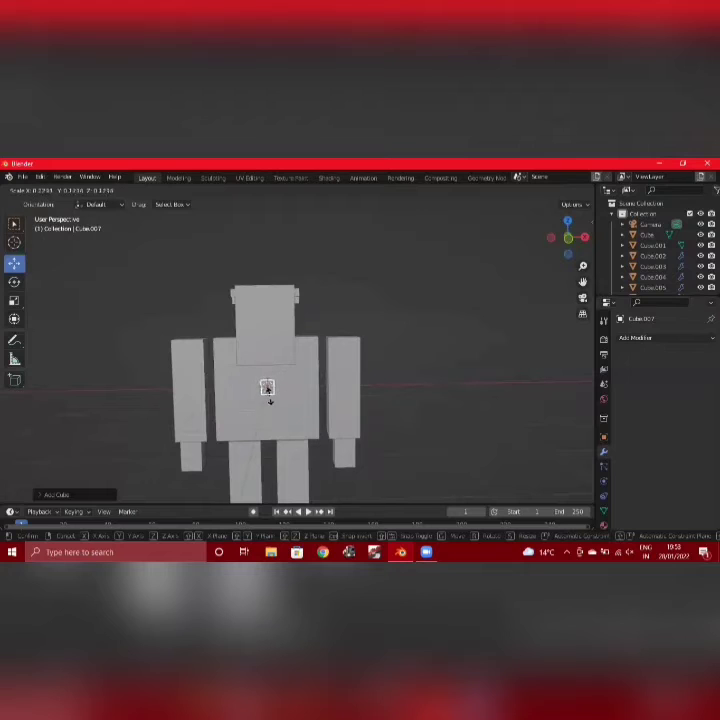
click(269, 398)
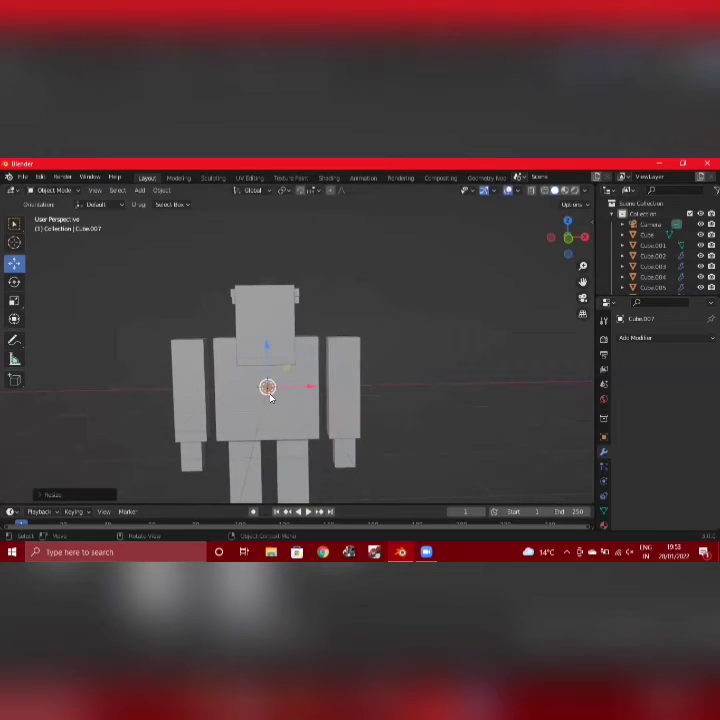
key(s)
key(z)
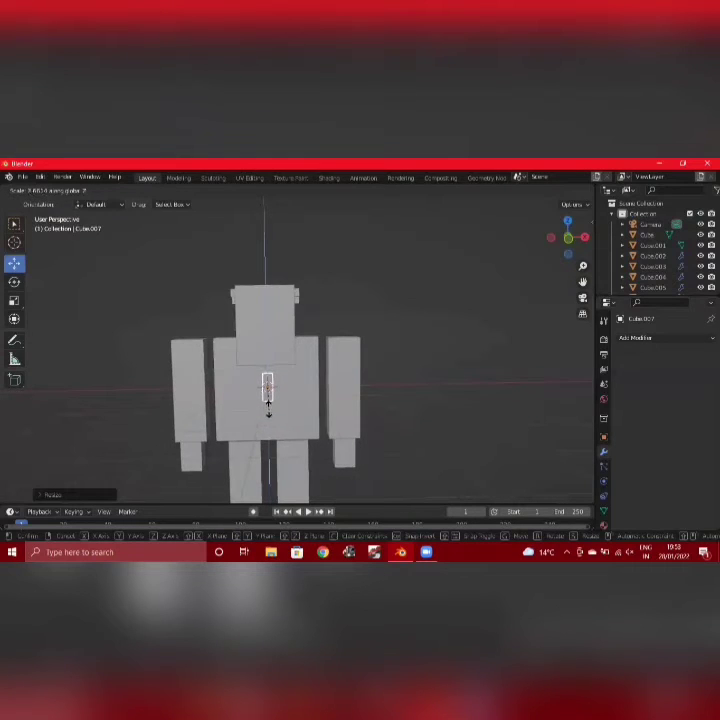
click(268, 390)
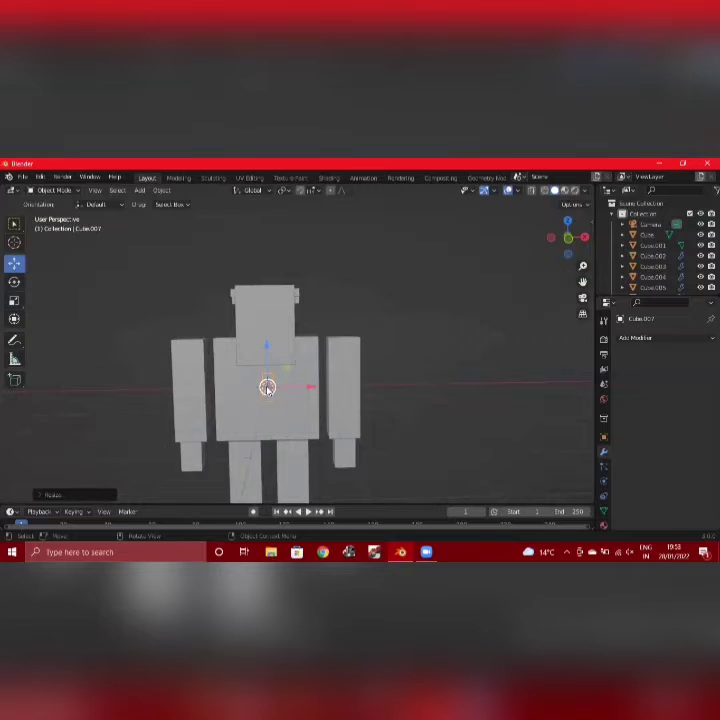
- Shift the small upright block slightly along X and raise it to the middle of the head's height
key(g)
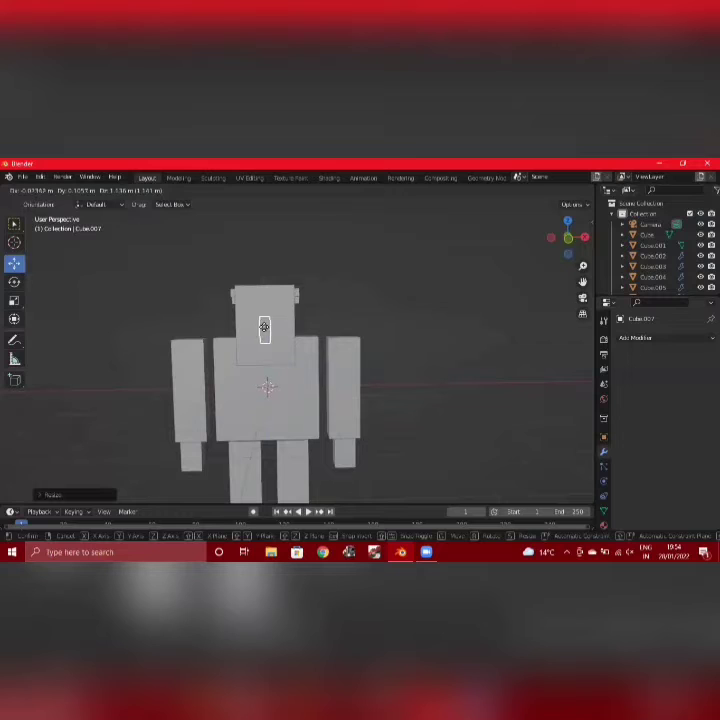
key(x)
click(265, 342)
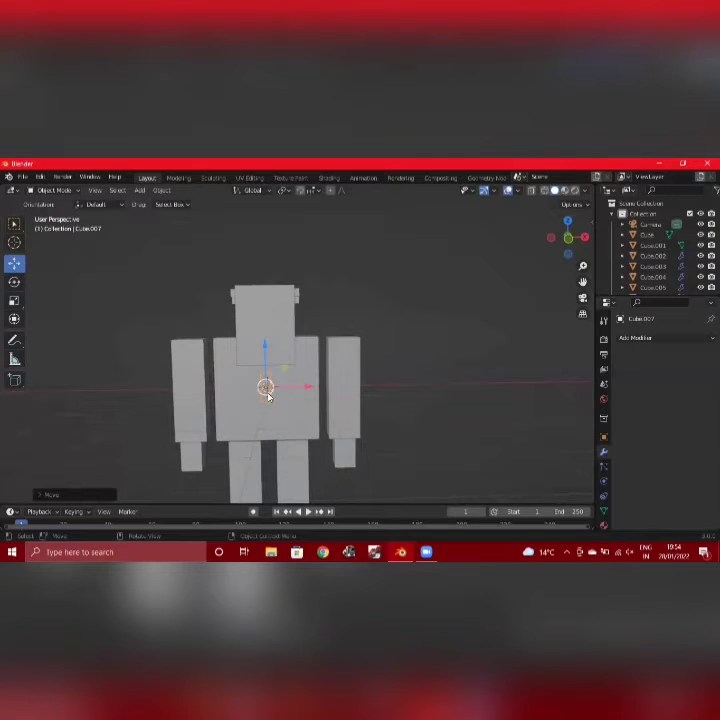
drag(265, 388, 264, 327)
- Move the small block along Y to protrude from the head's front face and centre it across the face as a nose
middle_drag(437, 326, 321, 325)
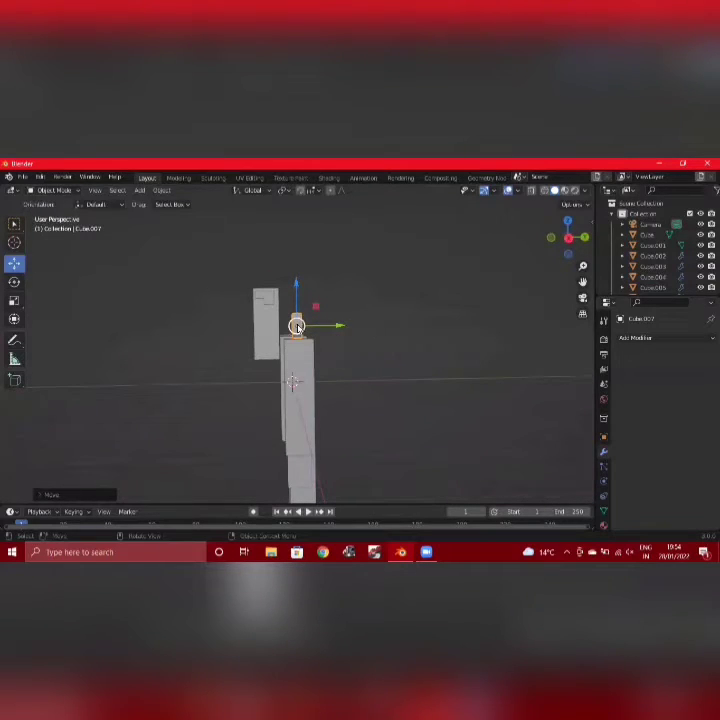
drag(295, 325, 255, 327)
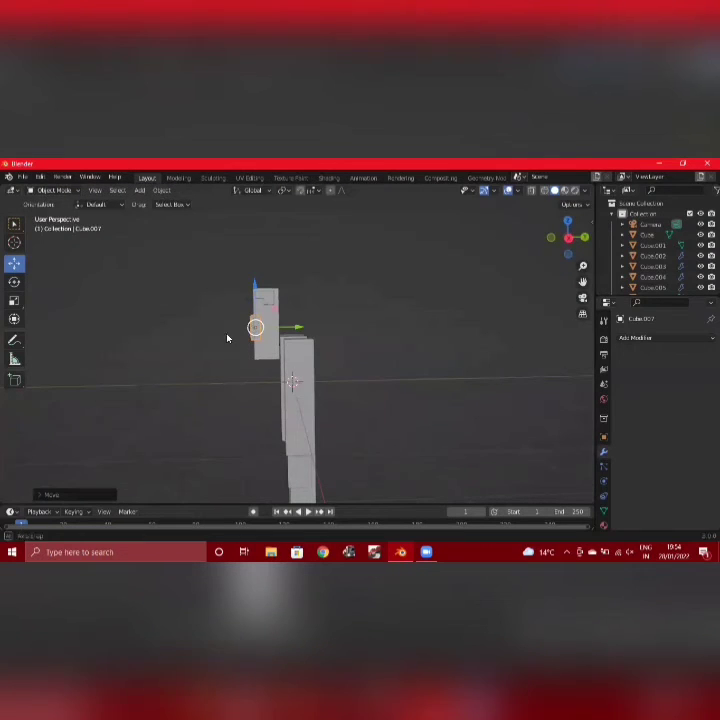
middle_drag(225, 339, 333, 339)
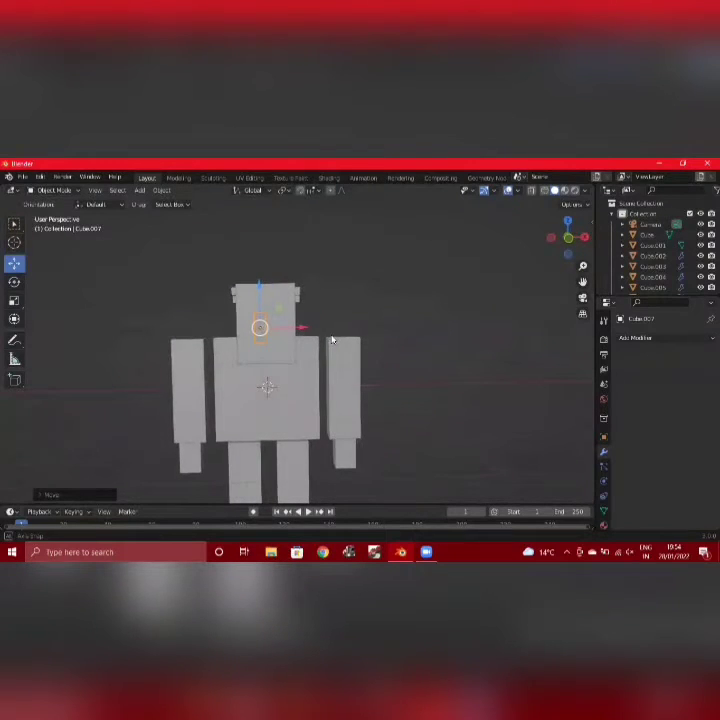
drag(259, 329, 265, 329)
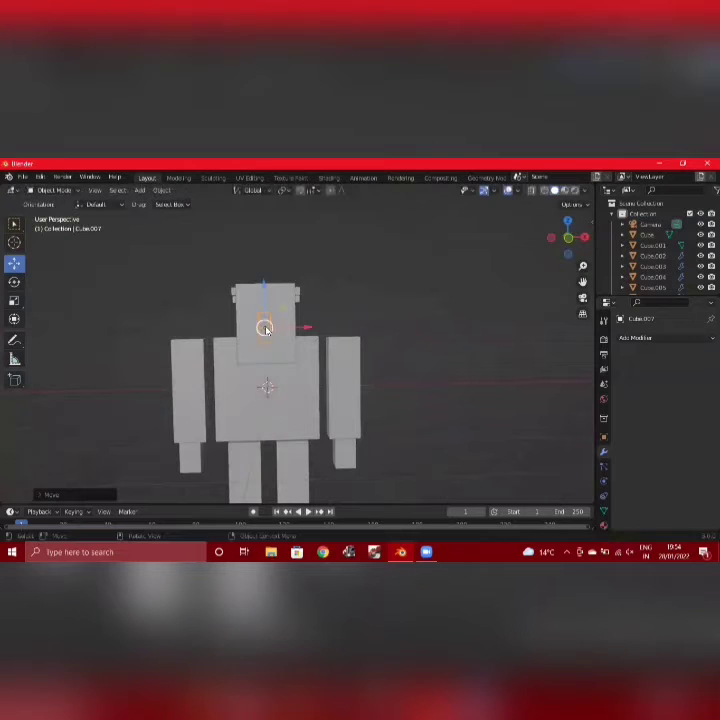
right_click(452, 285)
mouse_move(428, 298)
middle_down()
mouse_move(328, 302)
mouse_move(461, 282)
mouse_move(429, 307)
mouse_move(434, 302)
middle_up()
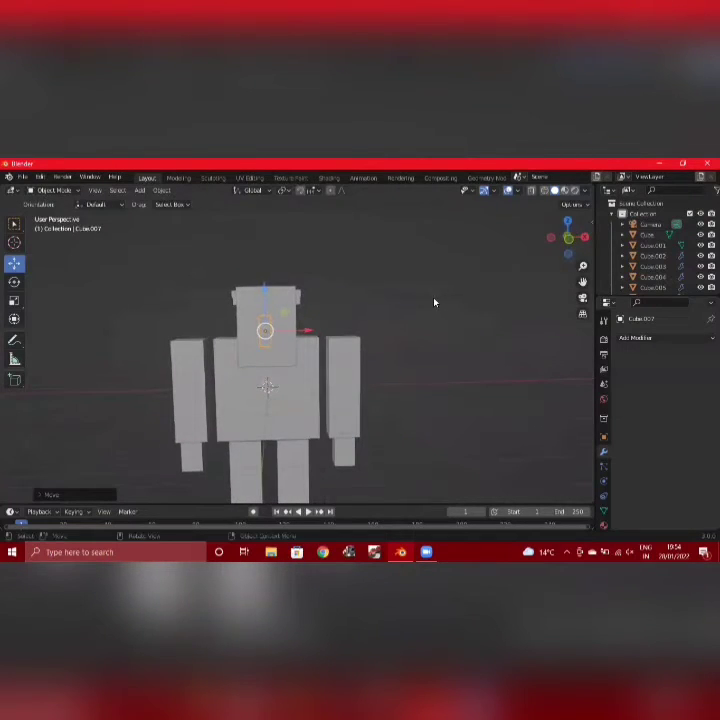
- Enter Edit Mode on the small face block and add a single horizontal loop cut around its middle
click(50, 190)
click(70, 212)
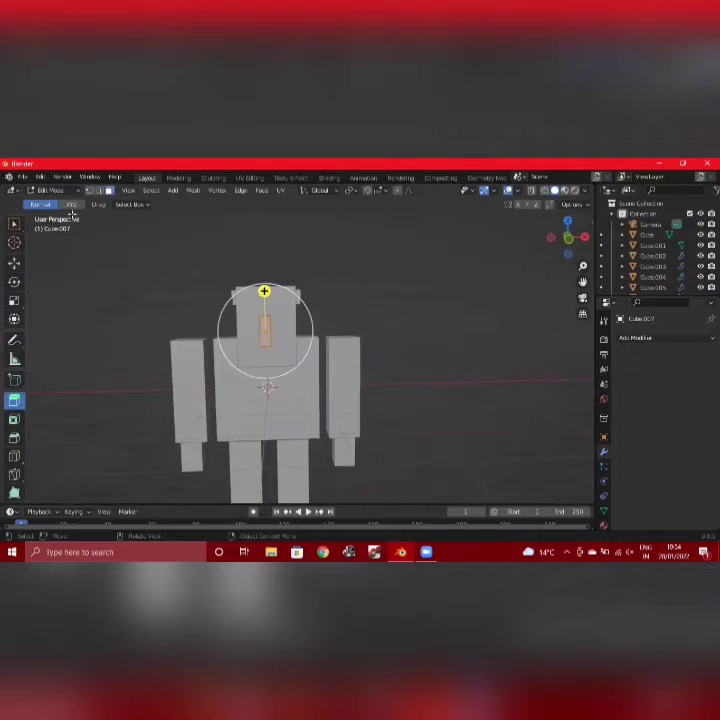
click(14, 456)
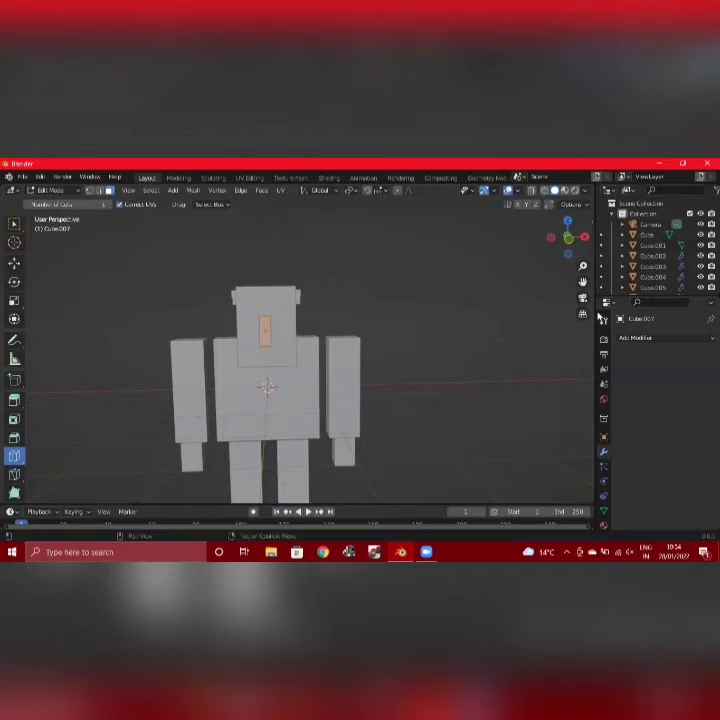
drag(583, 266, 583, 230)
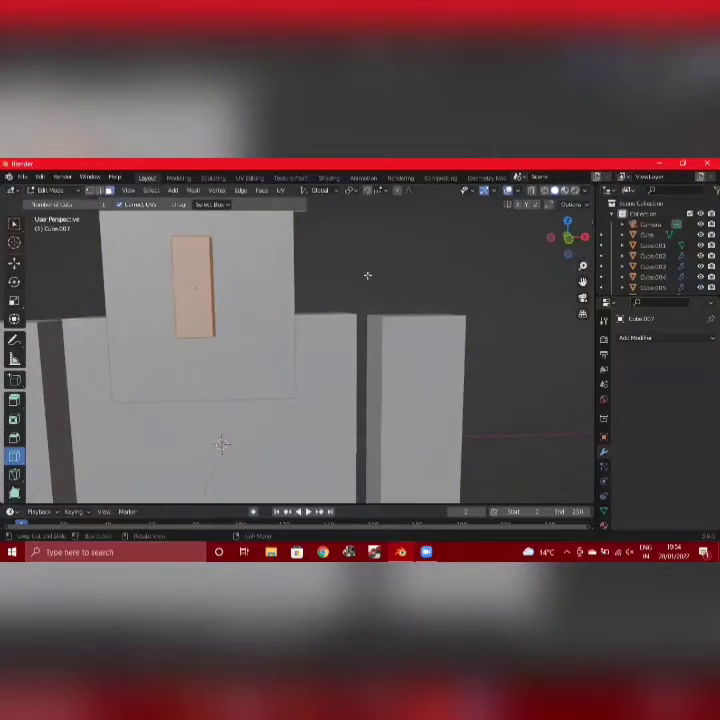
click(194, 286)
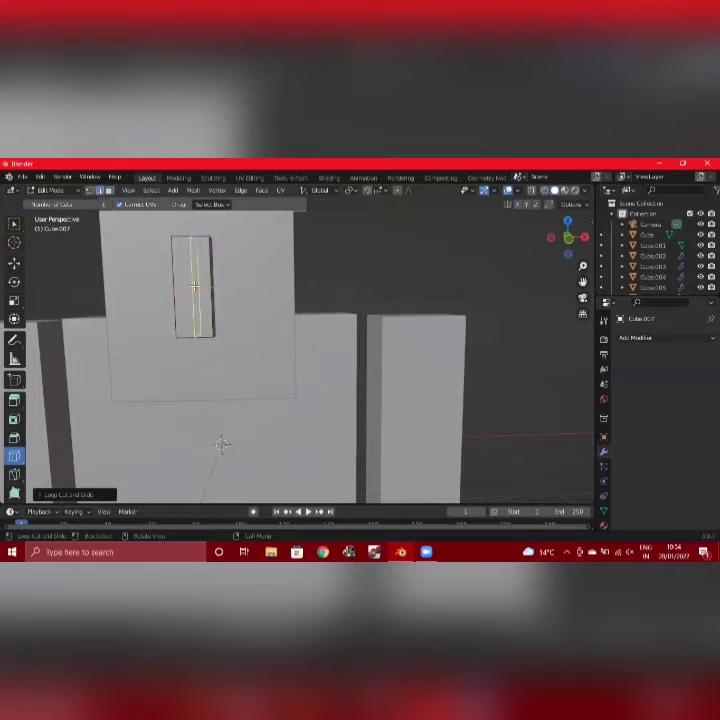
key(ctrl+z)
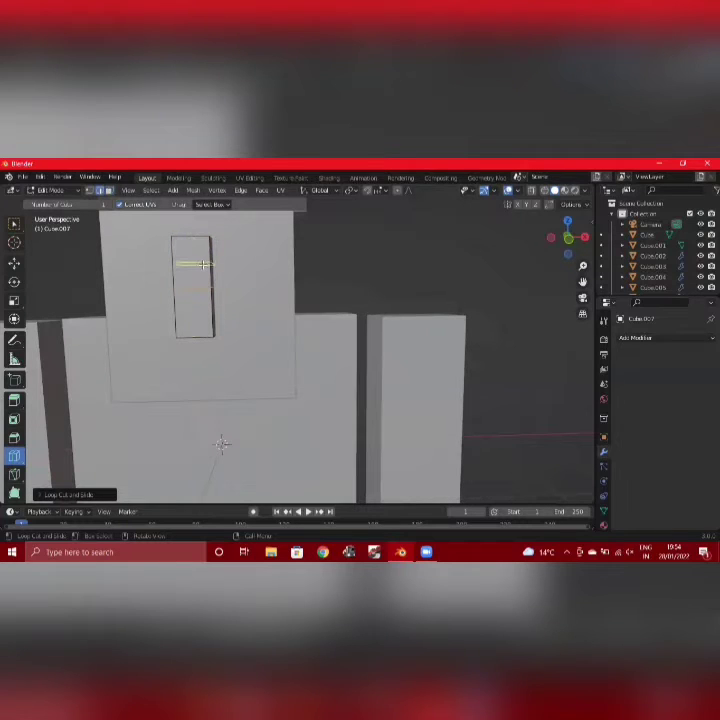
- Add a second loop cut in the nose's upper half, move its top front edge about 0.049 m along Y, and return to Object Mode
click(203, 263)
middle_drag(408, 227, 370, 242)
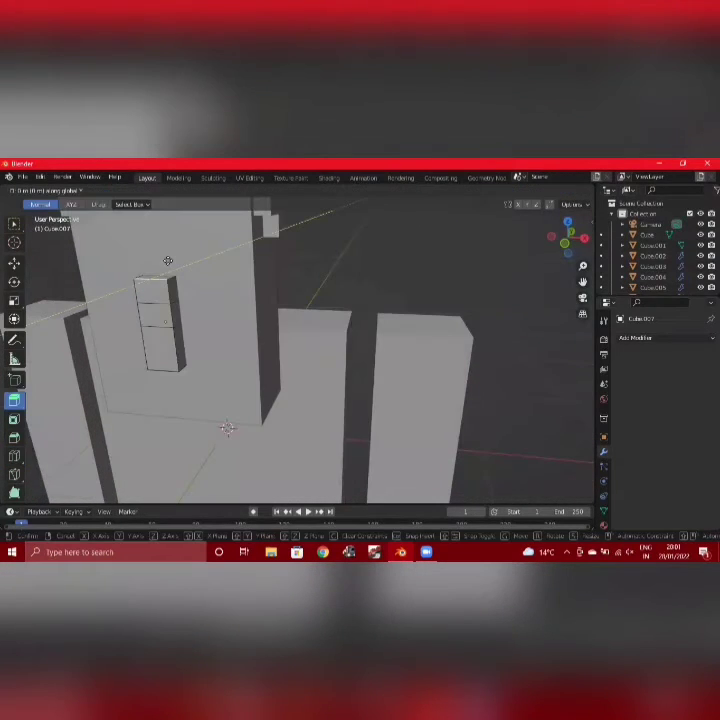
drag(167, 259, 174, 258)
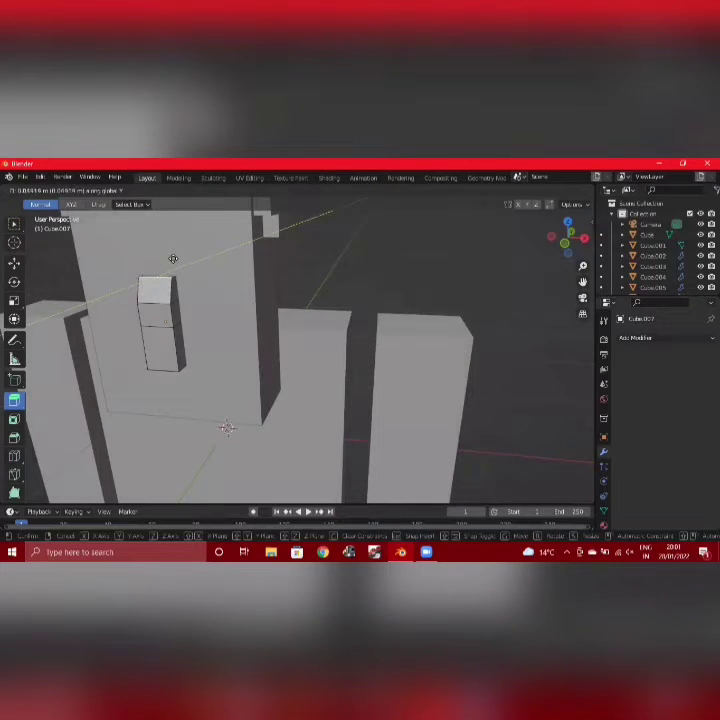
drag(174, 259, 174, 259)
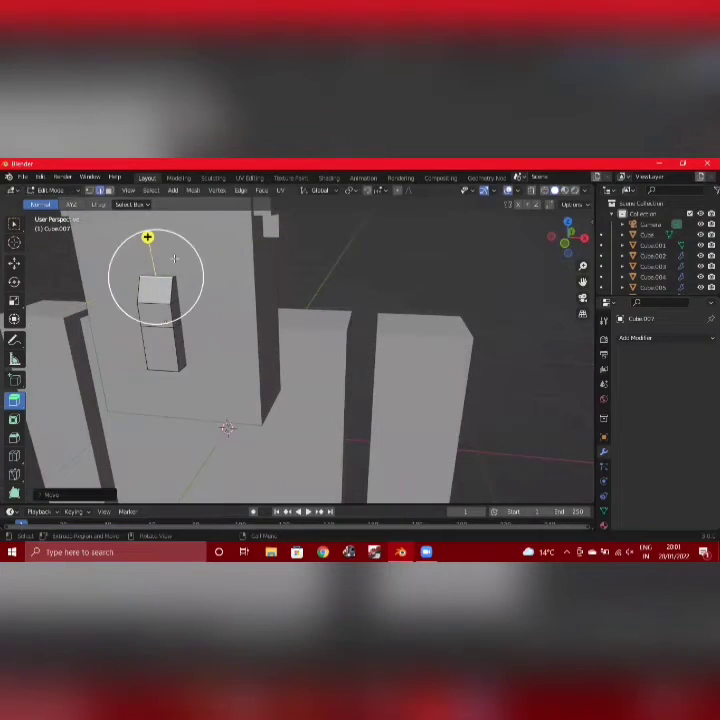
click(316, 244)
middle_drag(411, 265, 440, 253)
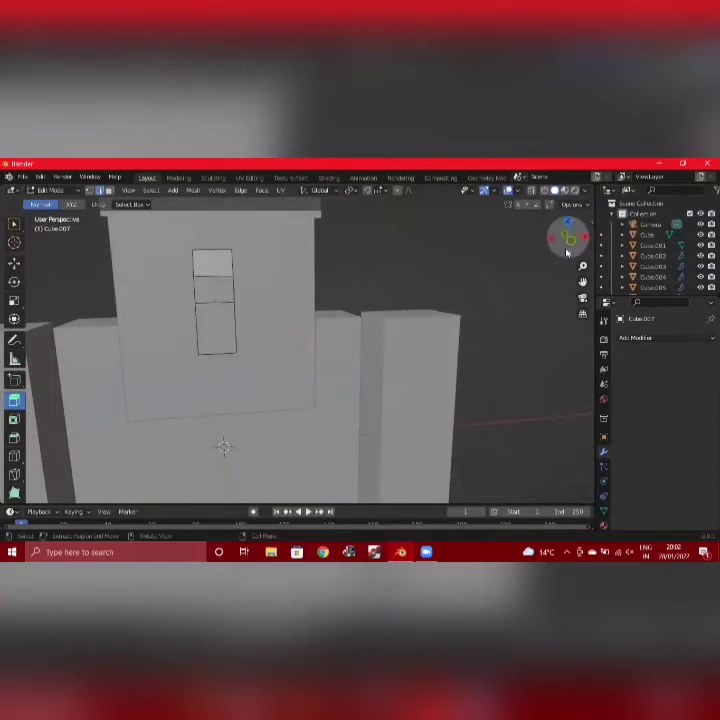
drag(567, 241, 410, 225)
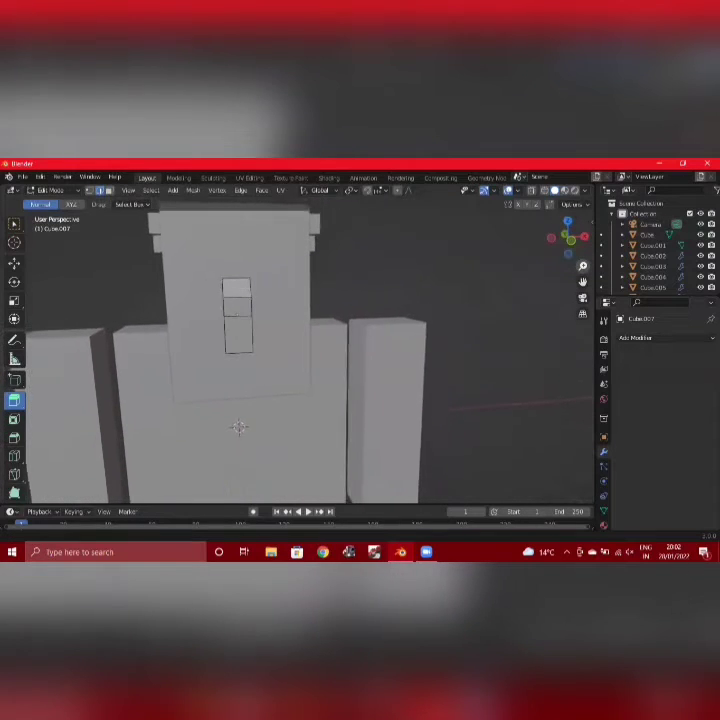
click(58, 190)
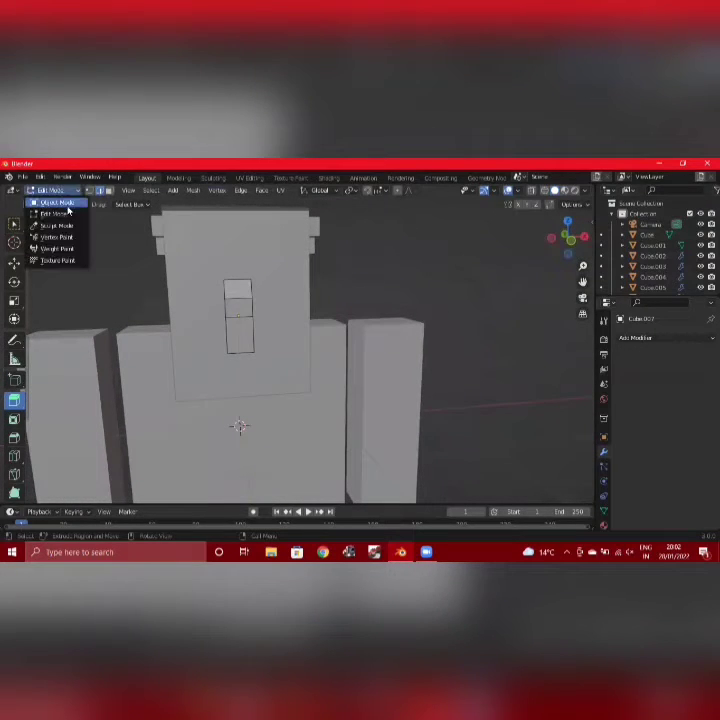
click(68, 206)
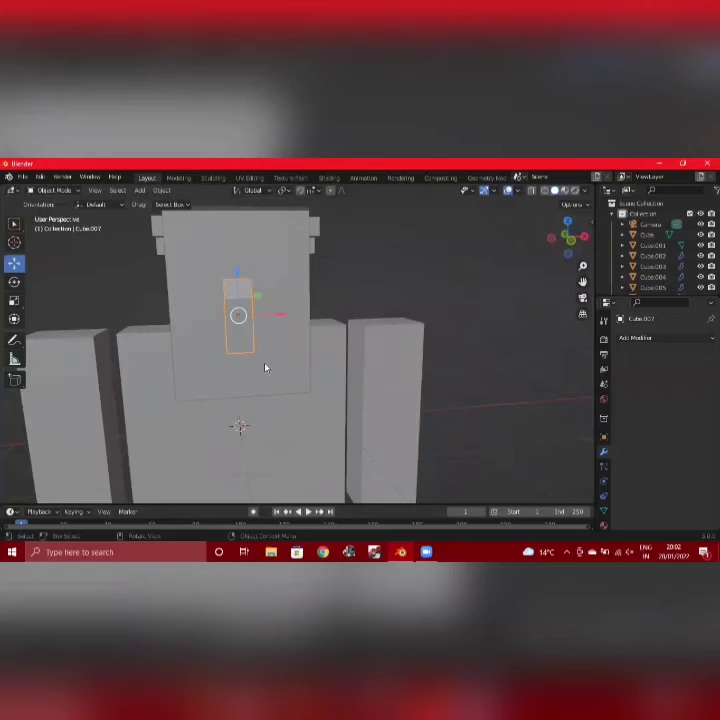
- Add a new cube and scale it uniformly down to about 0.125 for an eye
middle_drag(382, 268, 371, 278)
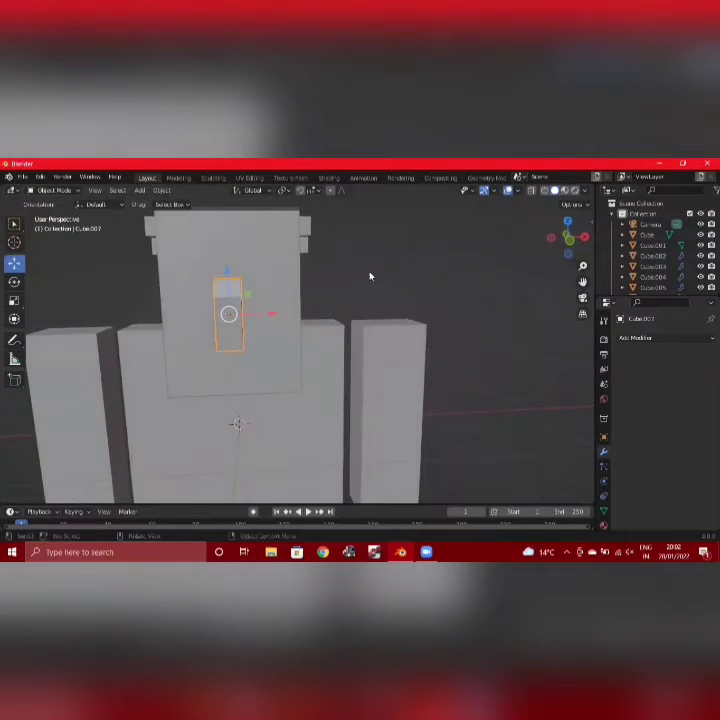
click(140, 190)
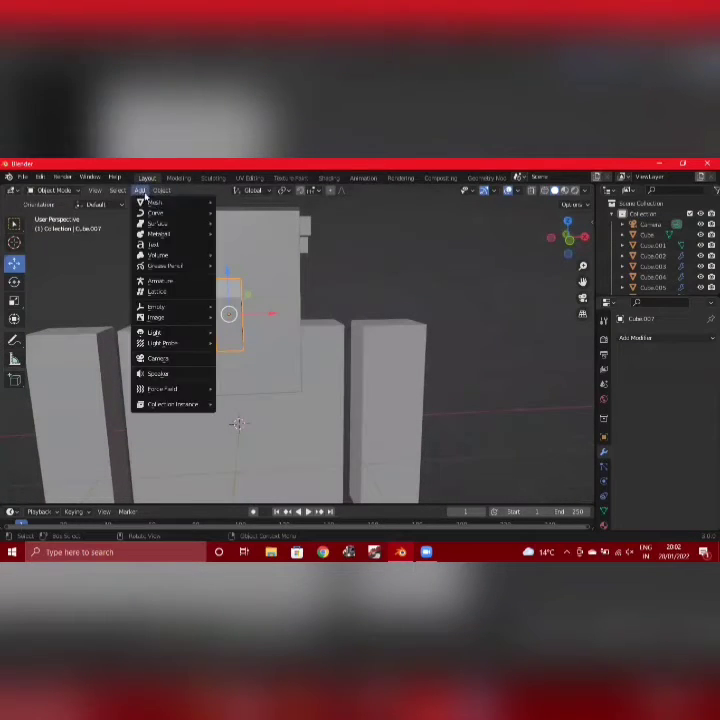
mouse_move(160, 203)
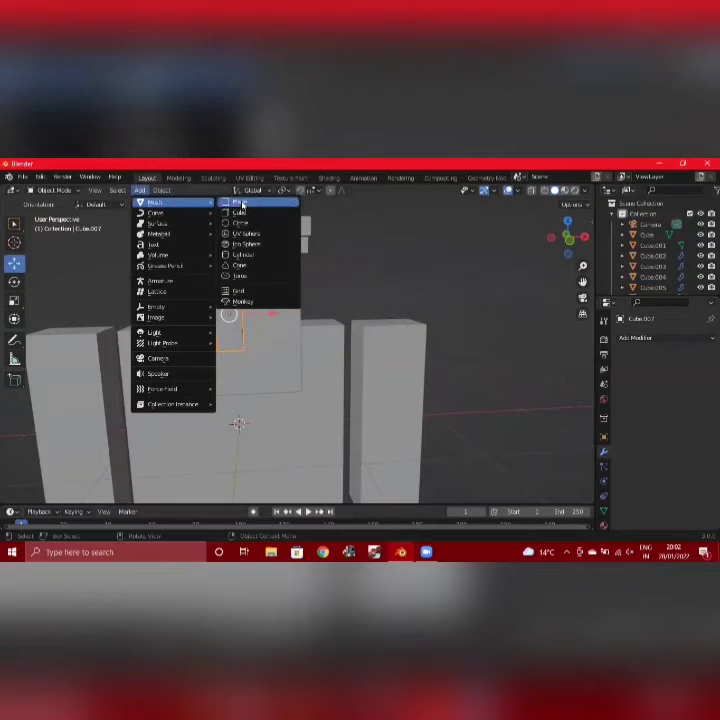
click(246, 212)
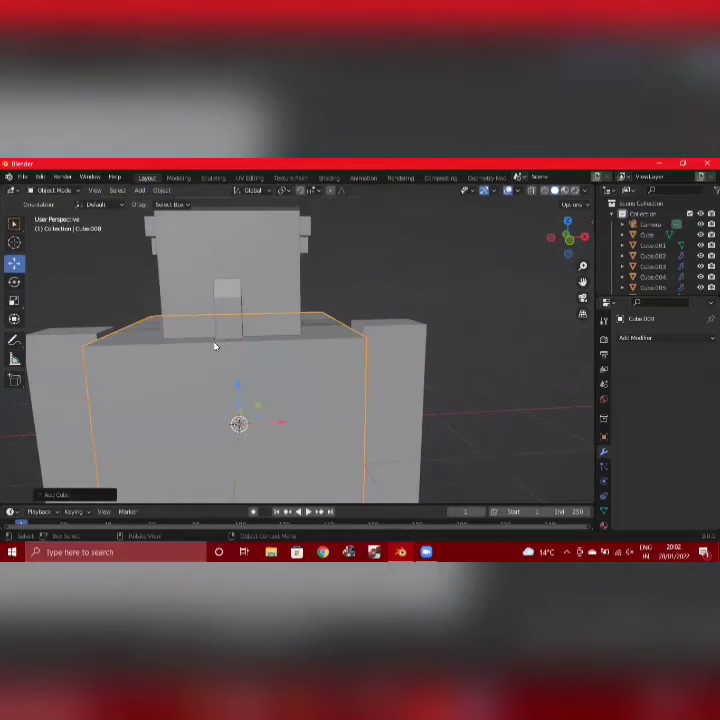
key(s)
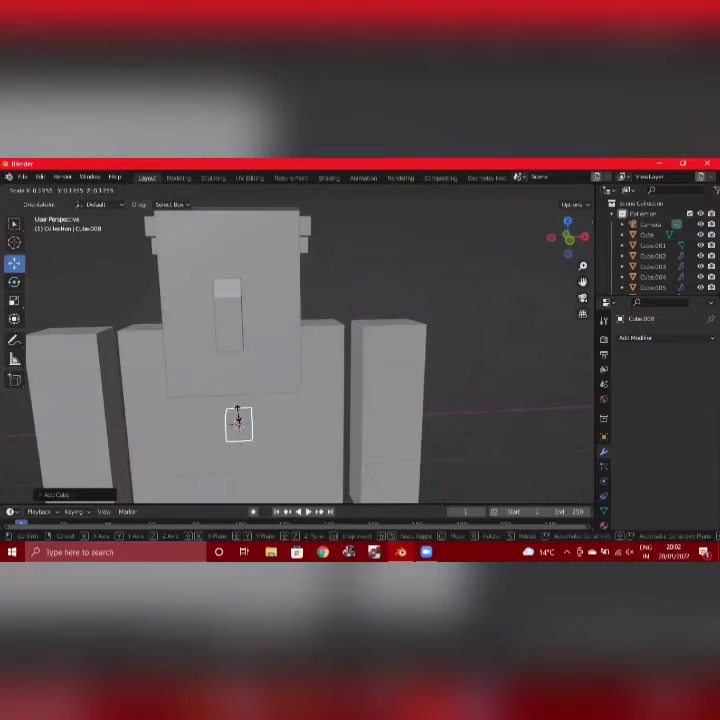
click(238, 424)
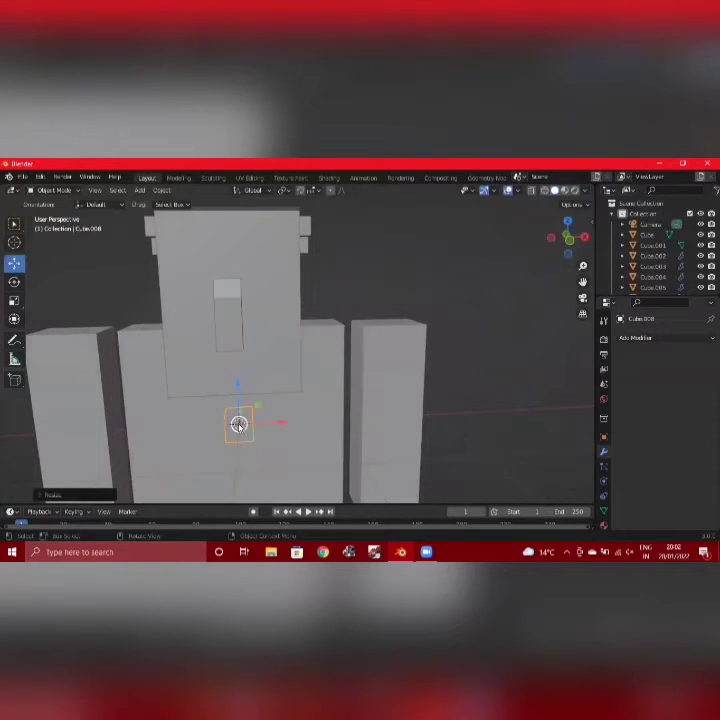
- Move the small cube up beside the top of the nose and set it partly into the head's front face
key(g)
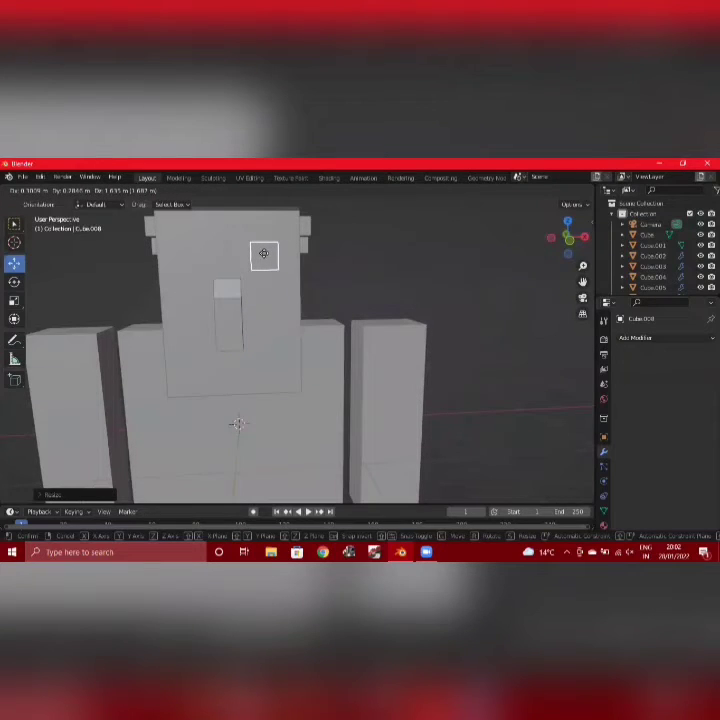
click(264, 254)
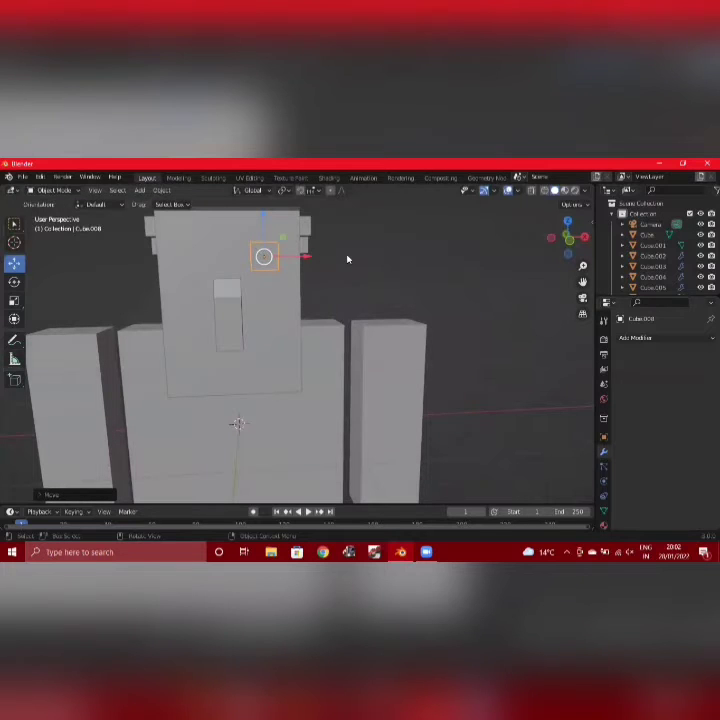
middle_drag(347, 259, 228, 252)
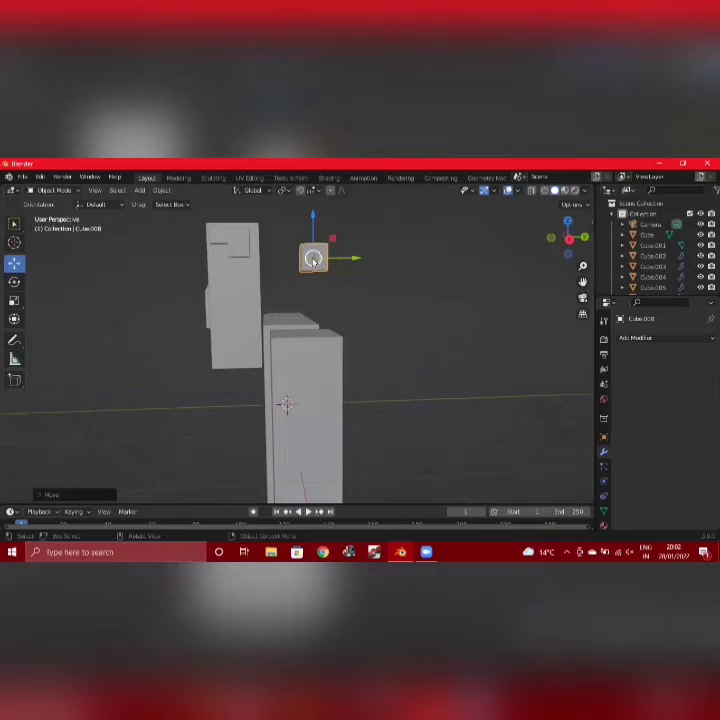
key(g)
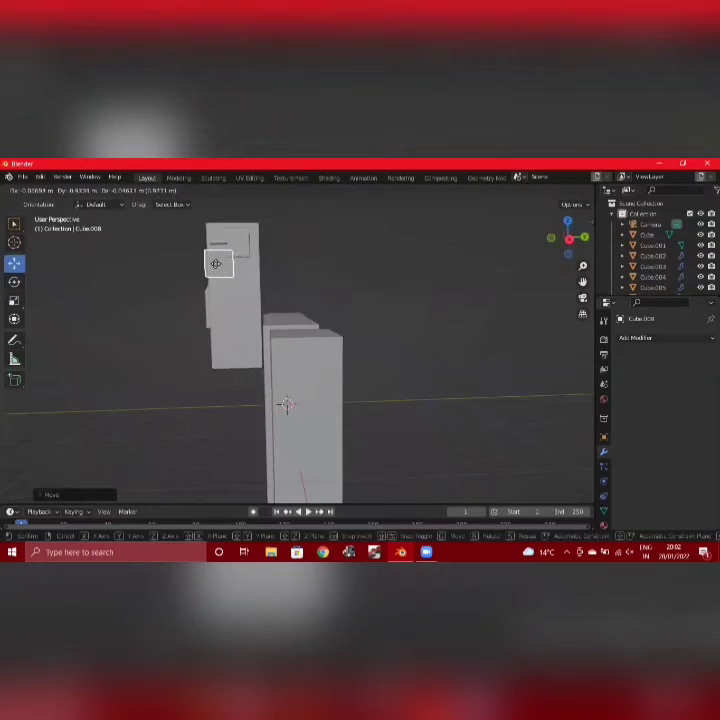
click(217, 265)
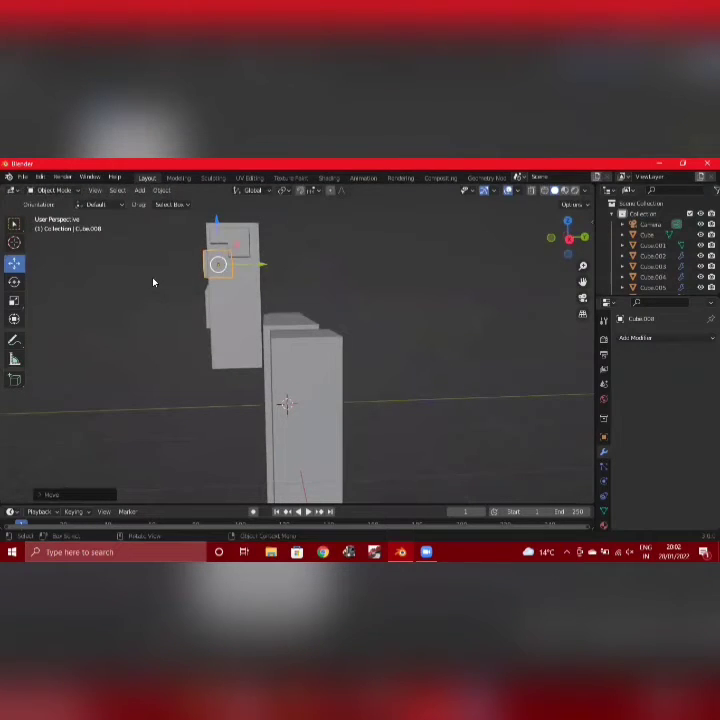
- Fine-tune the eye block's position on the upper face beside the nose and deselect it
middle_drag(154, 283, 275, 283)
scroll(267, 276, up, 3)
drag(258, 255, 265, 245)
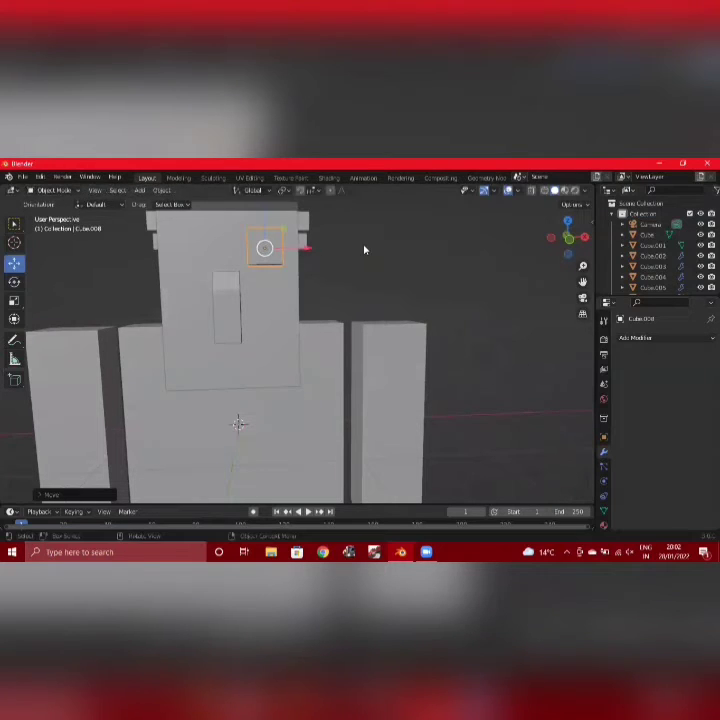
click(272, 254)
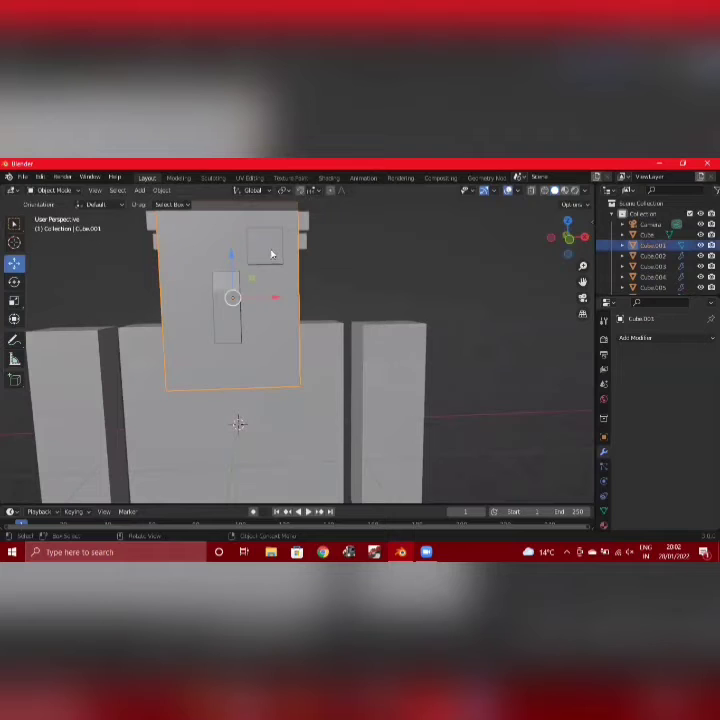
click(272, 254)
click(394, 249)
mouse_move(394, 249)
middle_down()
mouse_move(284, 252)
mouse_move(392, 241)
mouse_move(396, 248)
middle_up()
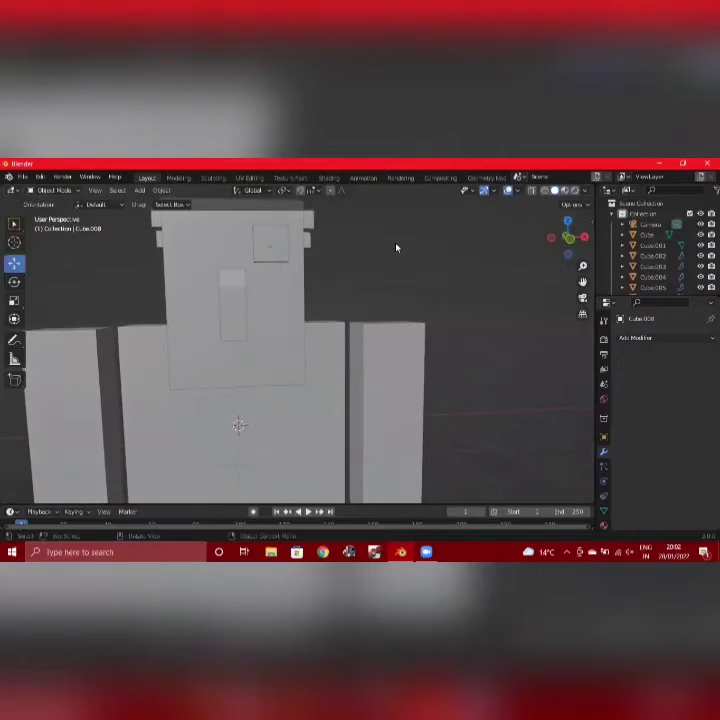
middle_drag(251, 241, 385, 252)
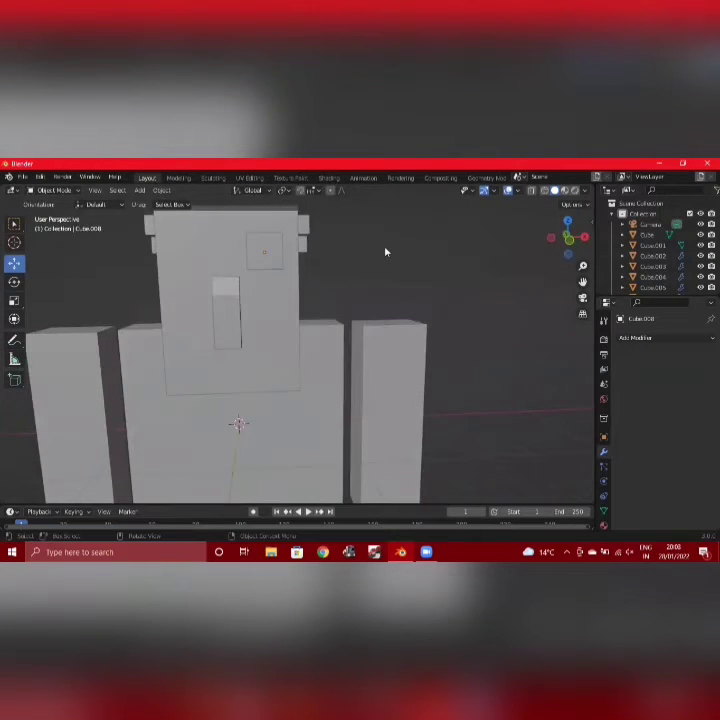
- Add another cube and scale it uniformly down to about 0.07 for a pupil
click(140, 190)
mouse_move(171, 205)
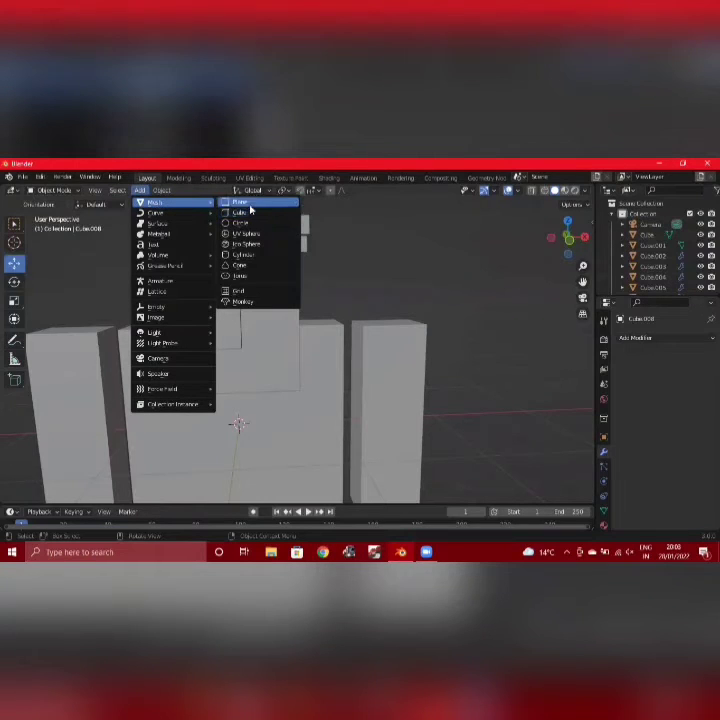
click(250, 212)
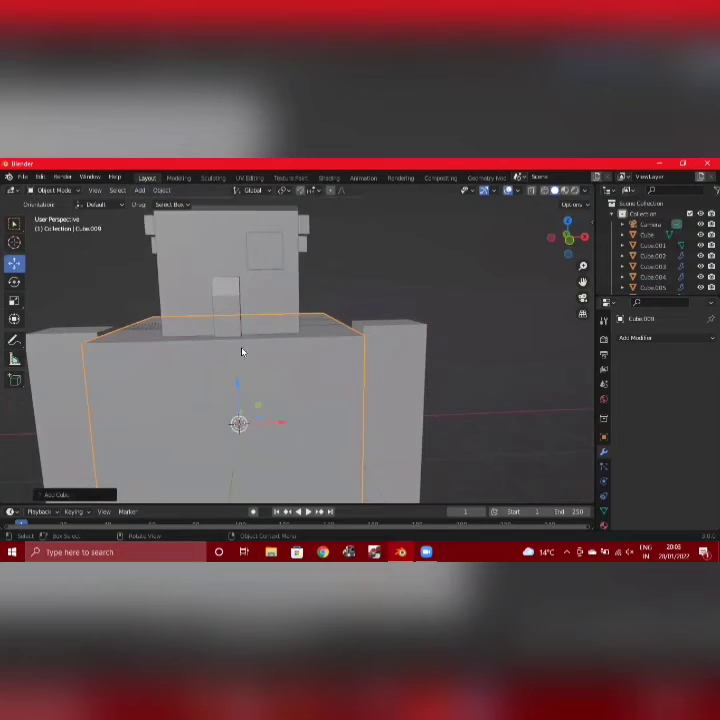
key(s)
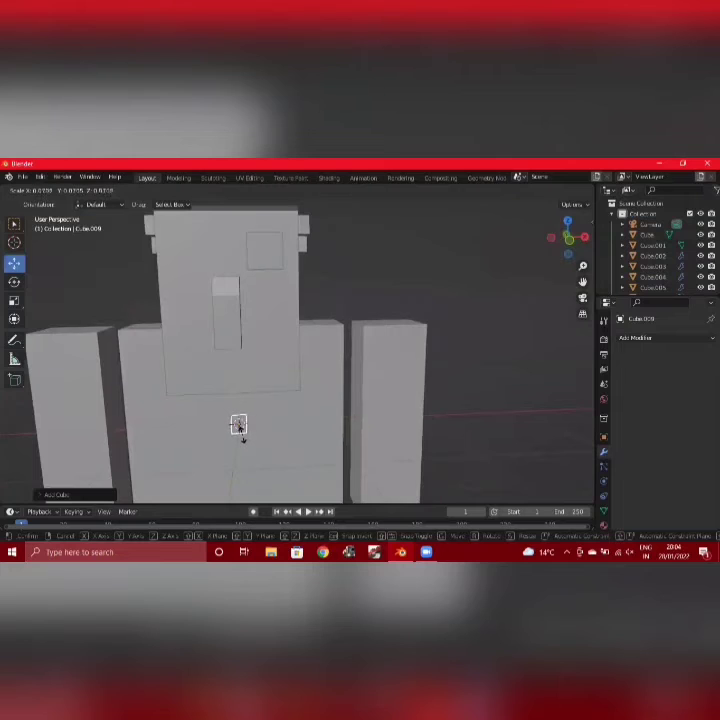
click(242, 436)
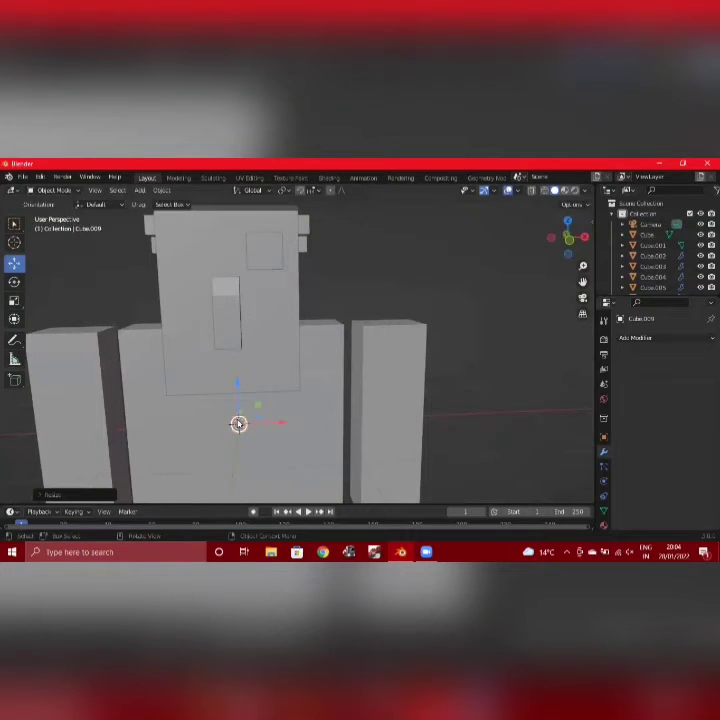
- Raise the tiny cube to line up with the centre of the eye block in the front view
key(g)
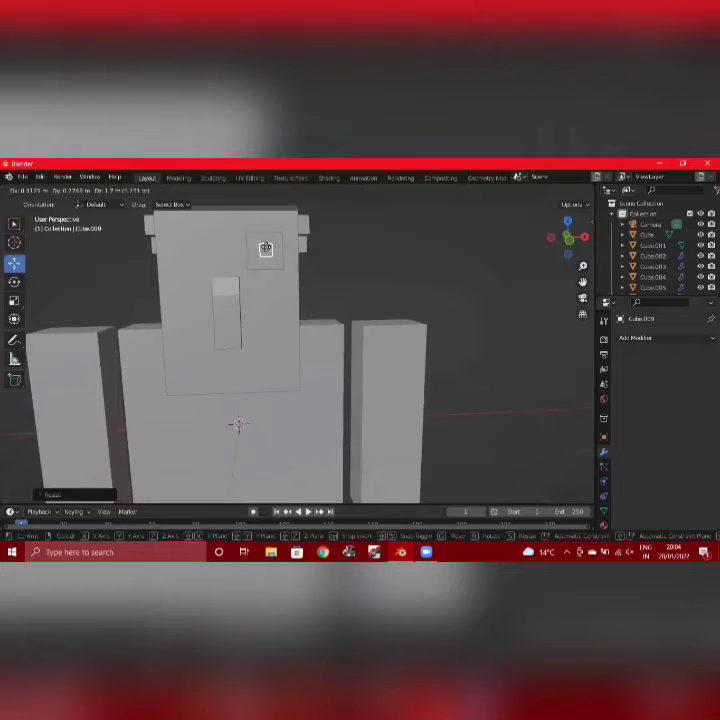
click(264, 252)
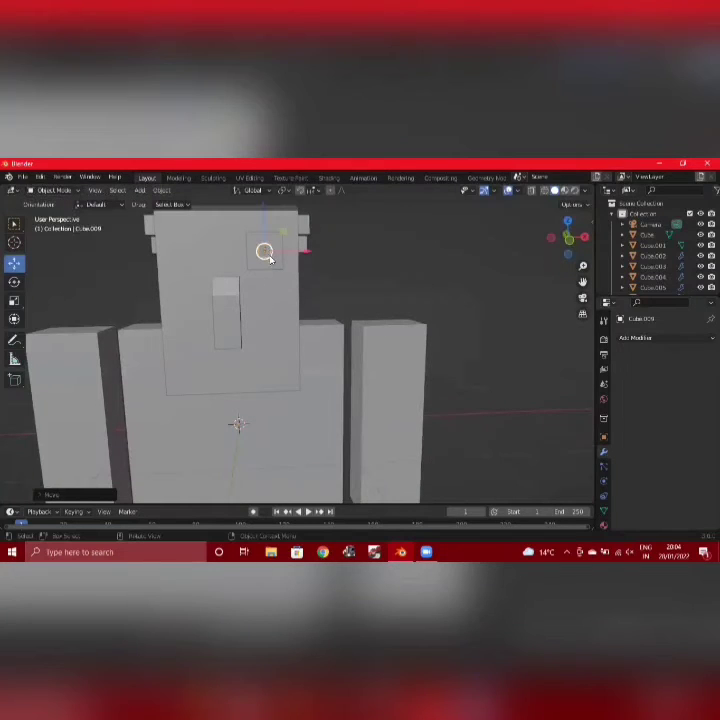
key(g)
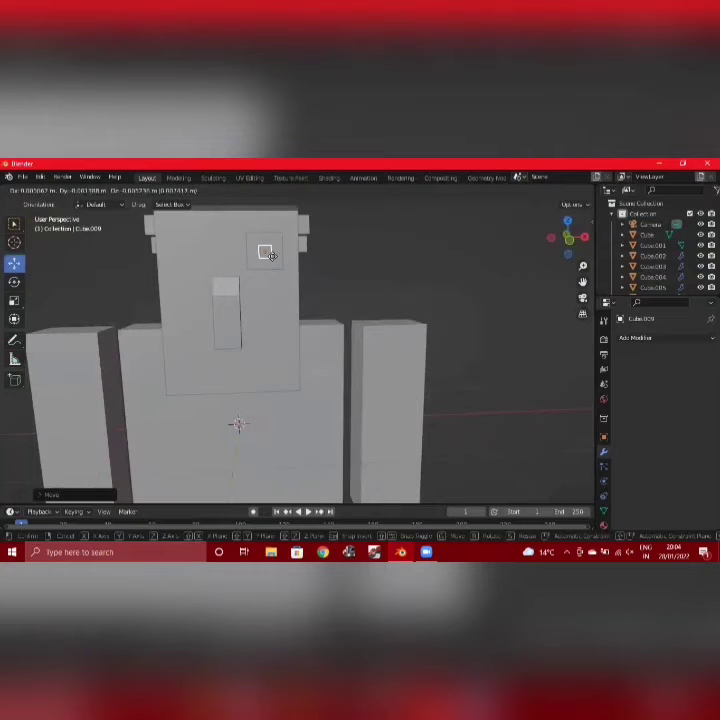
click(268, 255)
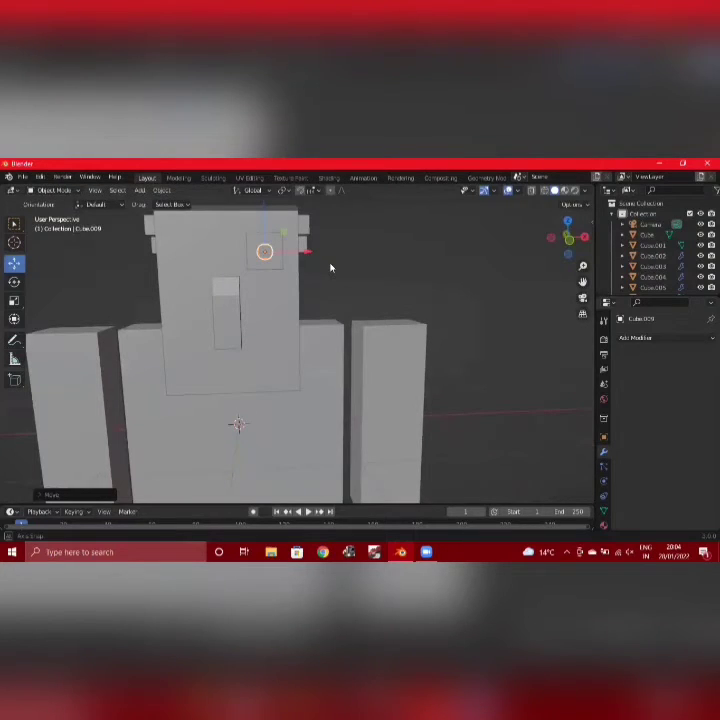
- Move the tiny cube along Y to the front of the eye block as its pupil
middle_drag(331, 267, 210, 263)
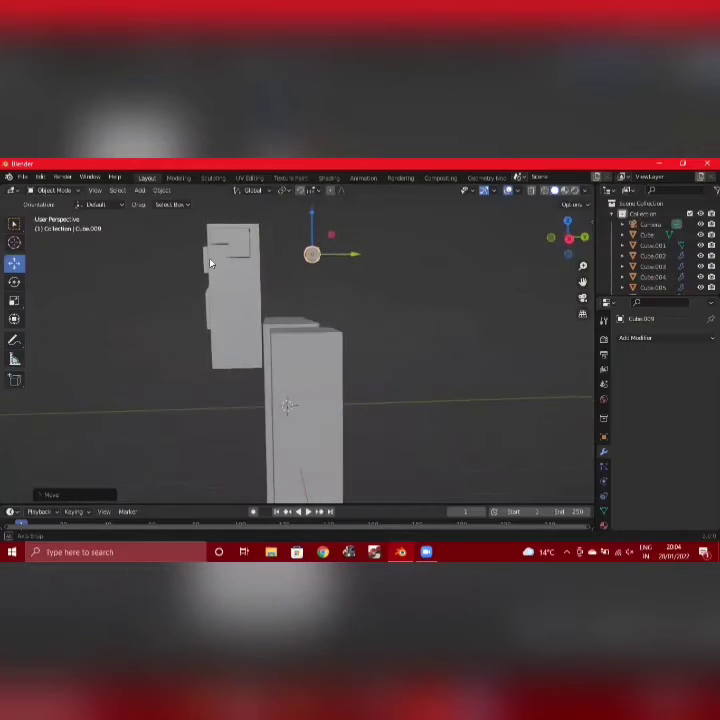
click(311, 254)
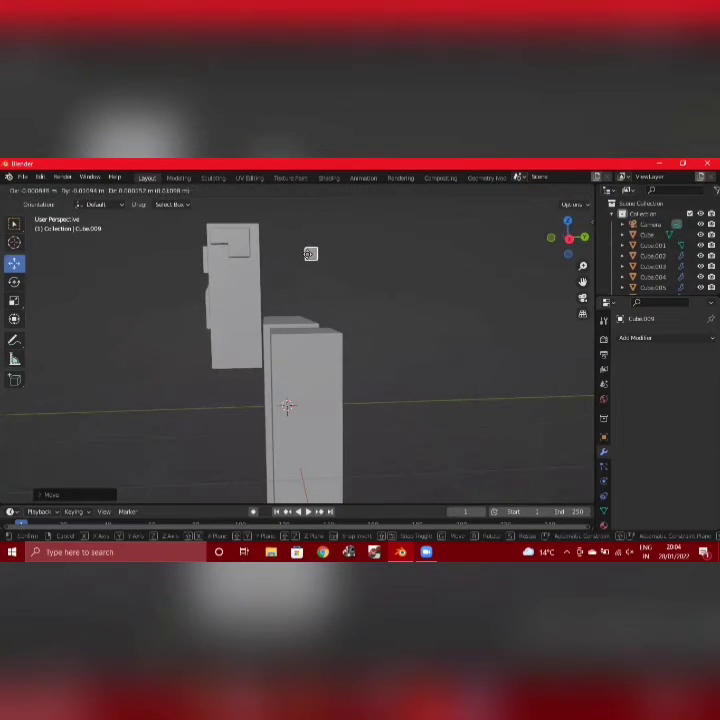
key(y)
drag(311, 254, 208, 268)
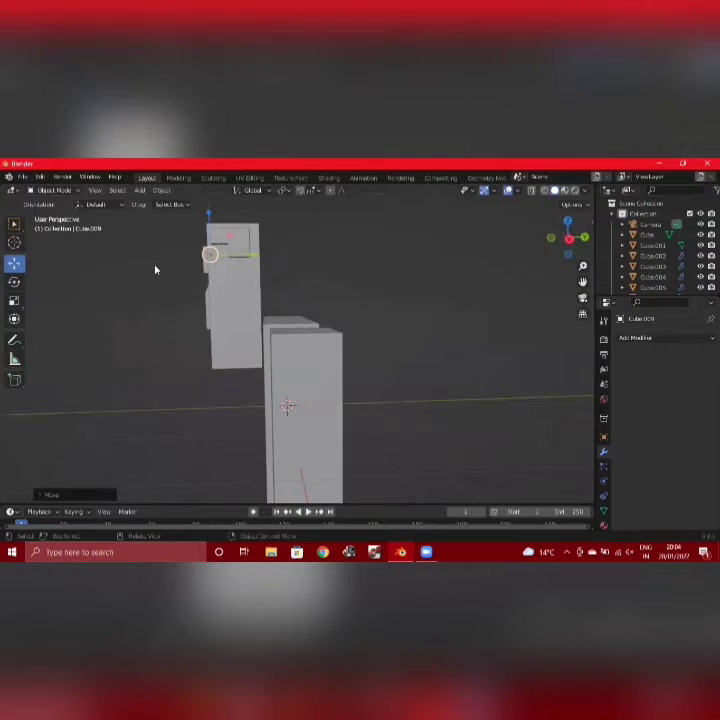
- Fine-tune the pupil cube's position so it sits centred on the front of the eye block
mouse_move(155, 269)
middle_down()
mouse_move(229, 279)
mouse_move(163, 272)
middle_up()
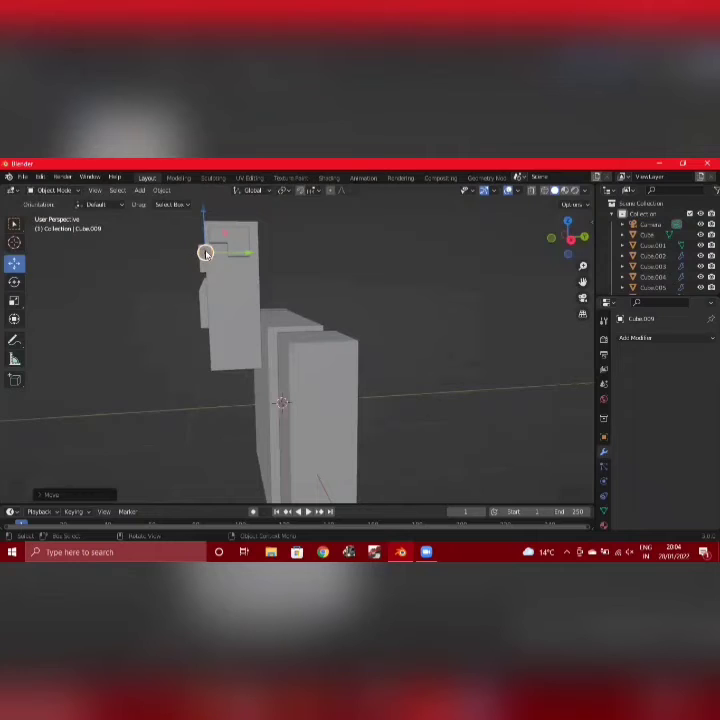
drag(205, 252, 205, 259)
middle_drag(139, 272, 251, 267)
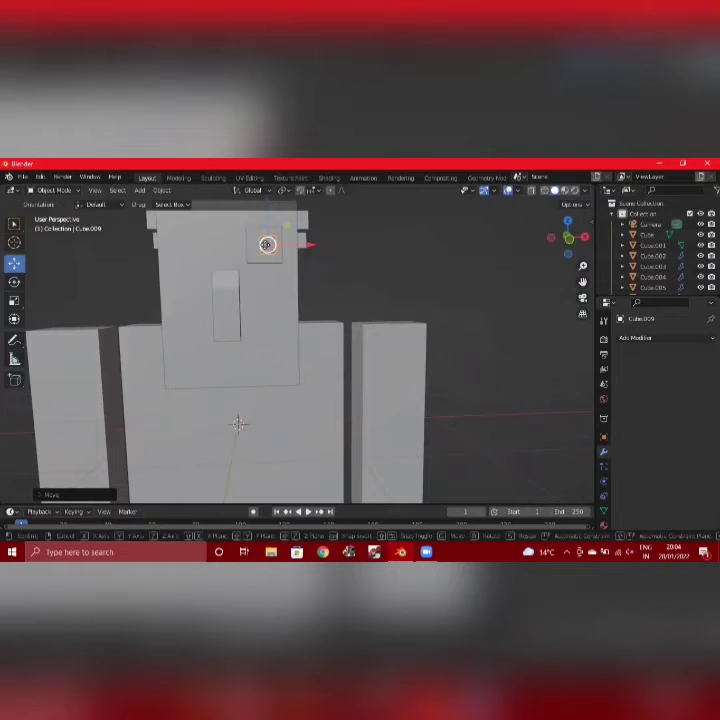
drag(267, 244, 264, 245)
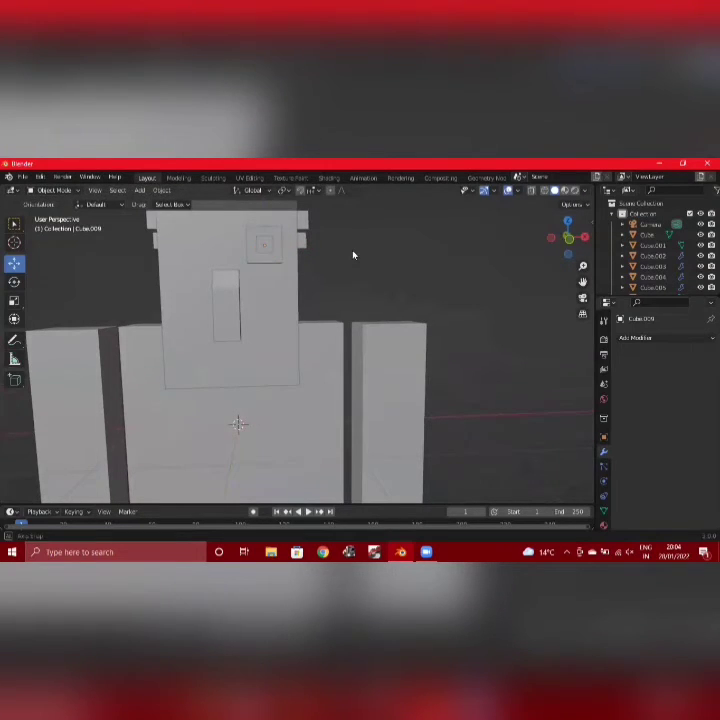
mouse_move(354, 254)
middle_down()
mouse_move(238, 272)
mouse_move(329, 270)
mouse_move(354, 260)
middle_up()
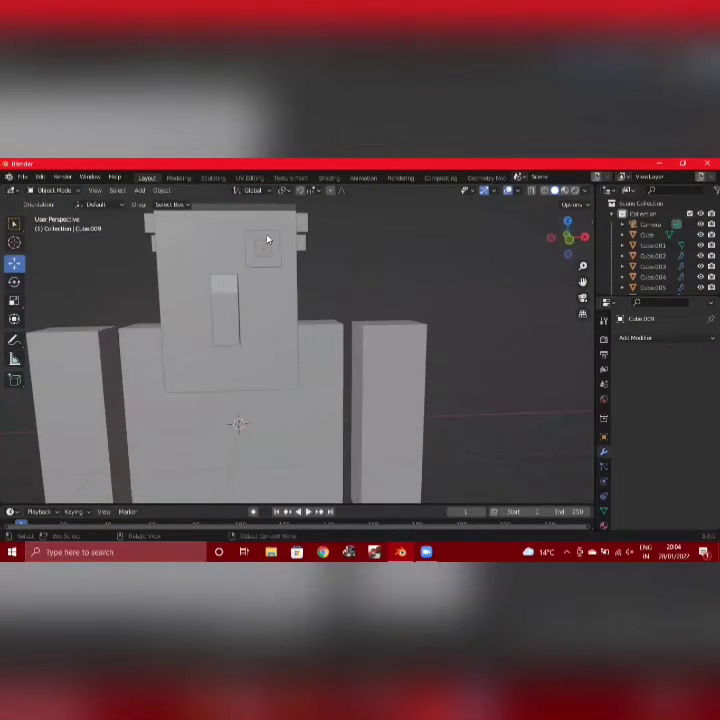
- Add a Mirror modifier to the eye block on the X axis, using the nose as the mirror object
click(667, 338)
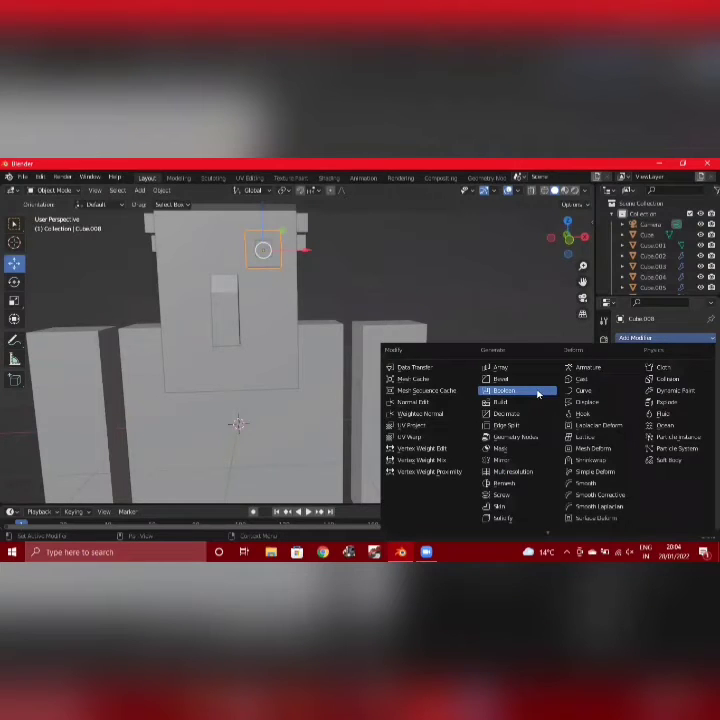
click(502, 461)
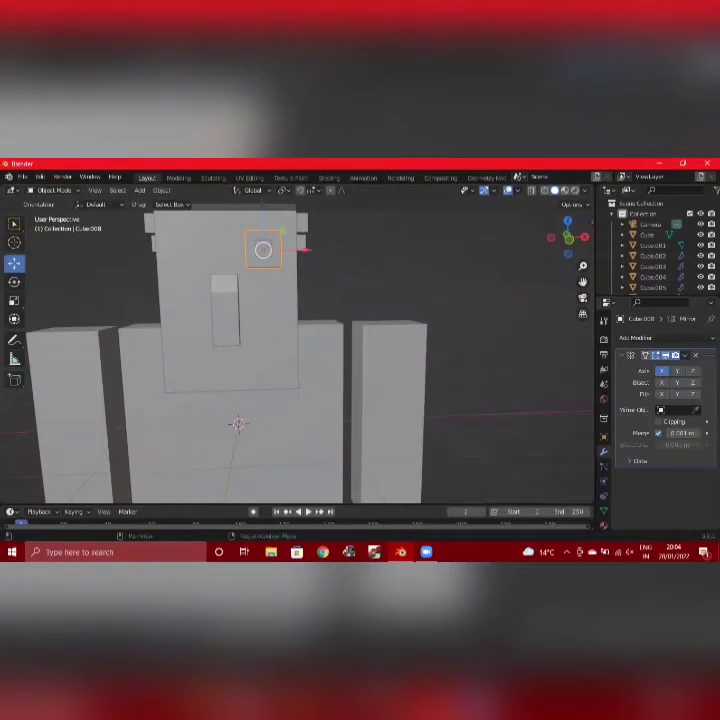
click(697, 412)
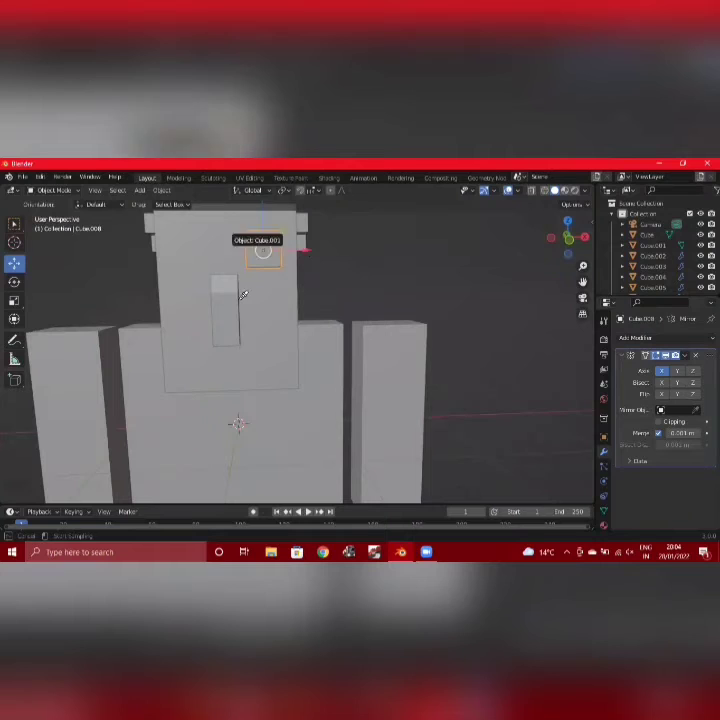
click(227, 306)
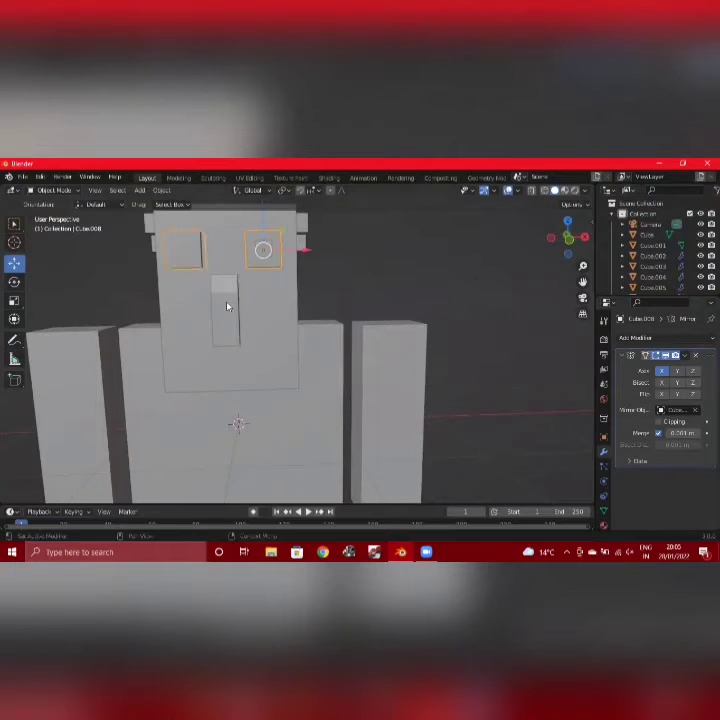
click(524, 300)
- Mirror the pupil cube to the other eye with an X-axis Mirror modifier, using the nose as the mirror object
click(267, 246)
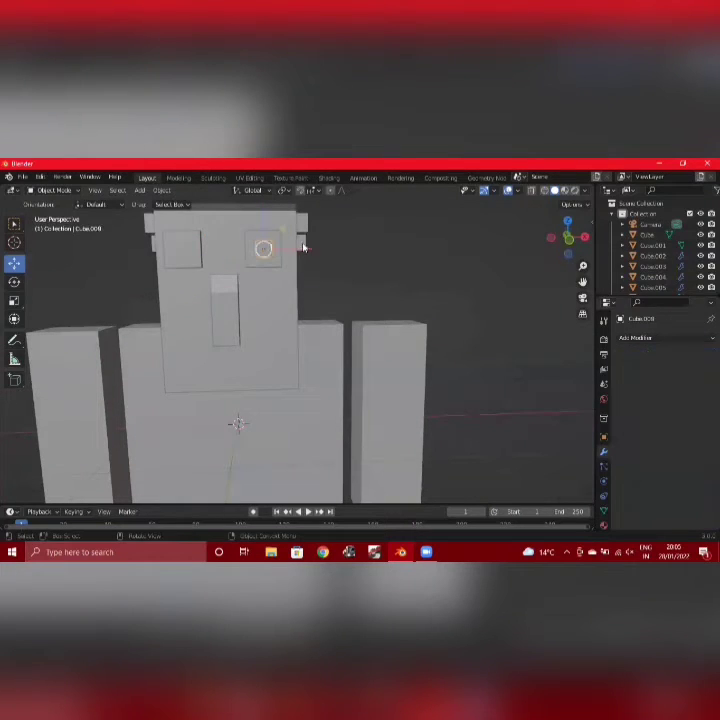
click(668, 338)
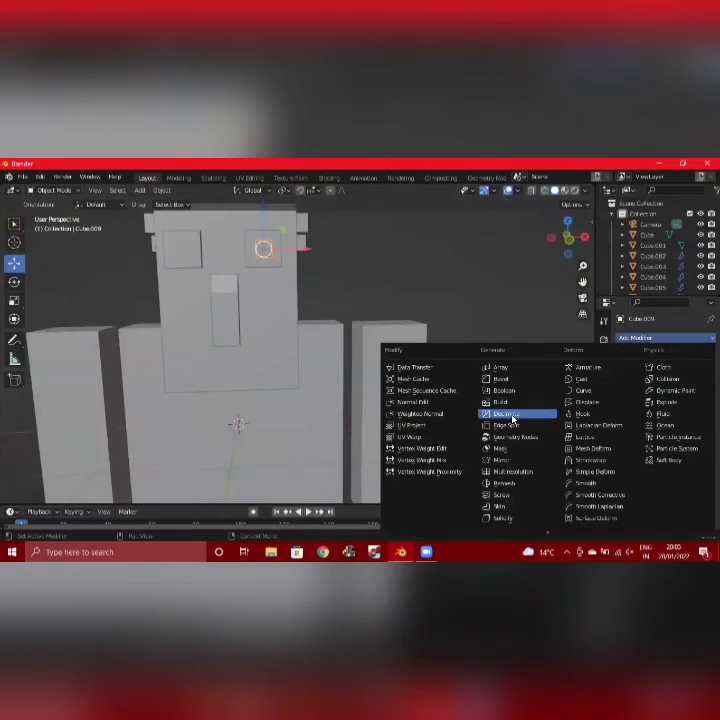
click(505, 460)
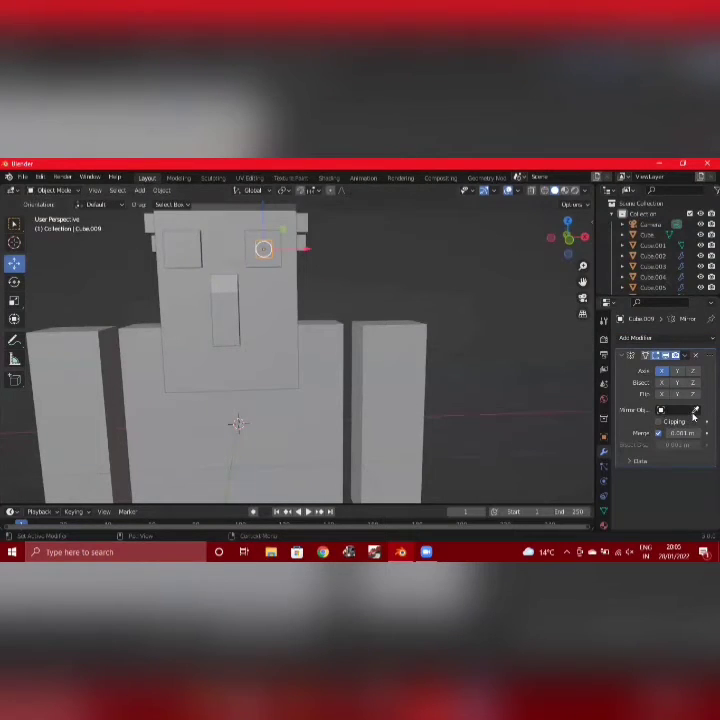
click(694, 413)
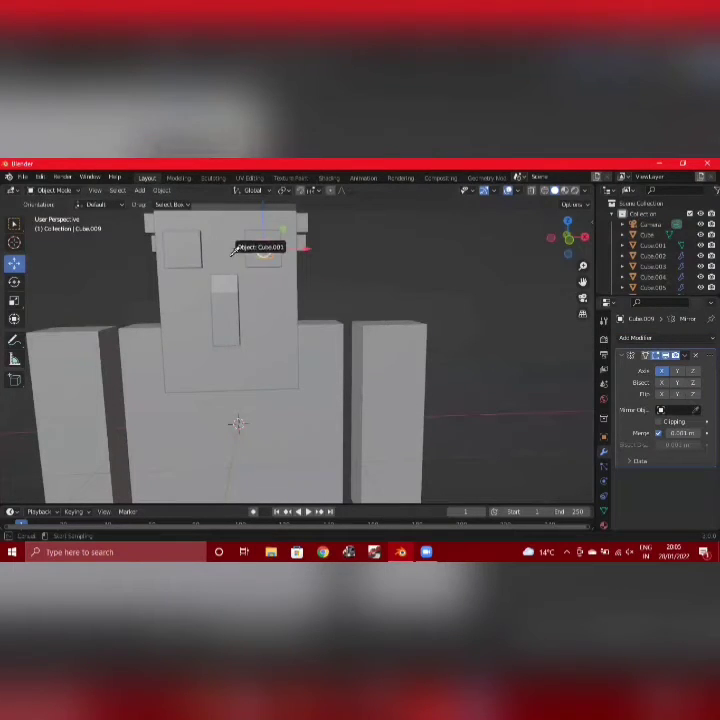
click(231, 291)
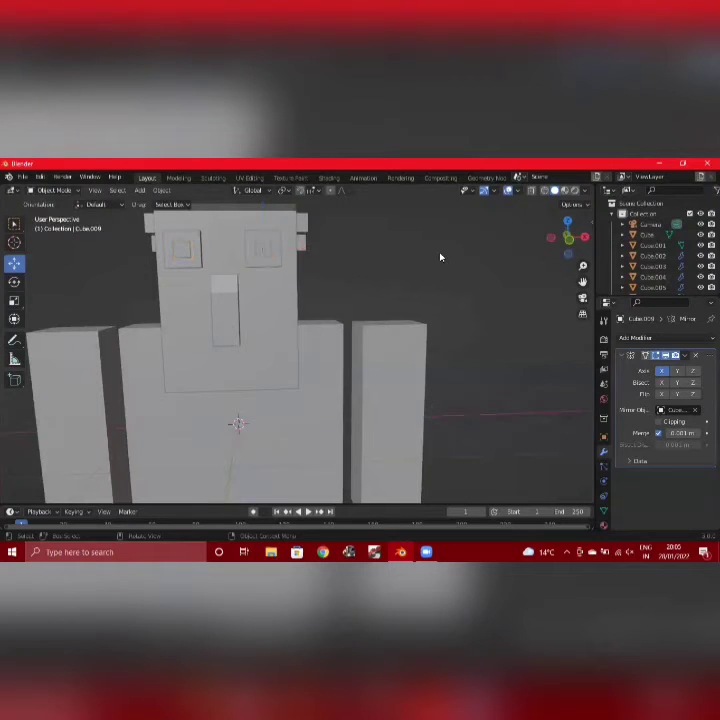
- Add a new cube and scale it uniformly down to about 0.15
scroll(582, 265, down, 5)
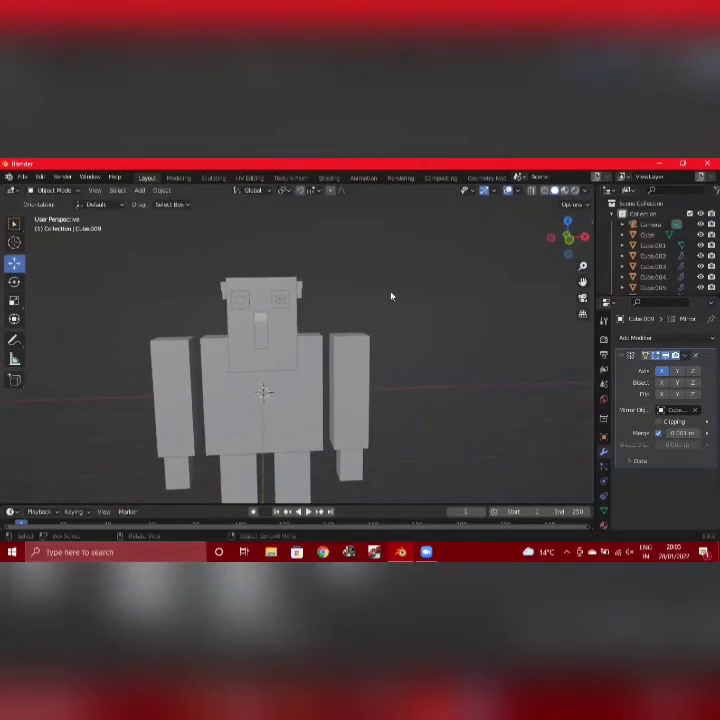
click(281, 334)
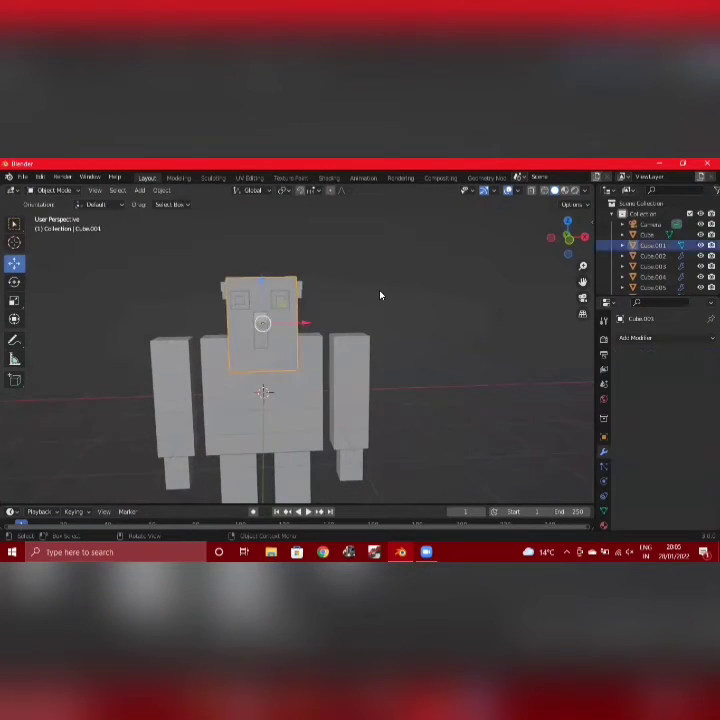
click(401, 290)
mouse_move(401, 290)
middle_down()
mouse_move(345, 273)
mouse_move(333, 286)
mouse_move(399, 281)
middle_up()
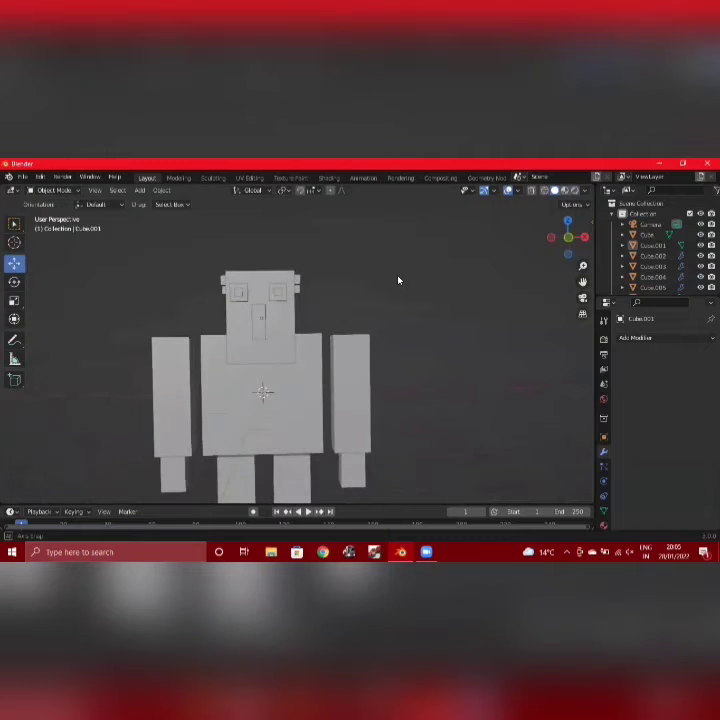
click(139, 190)
mouse_move(157, 205)
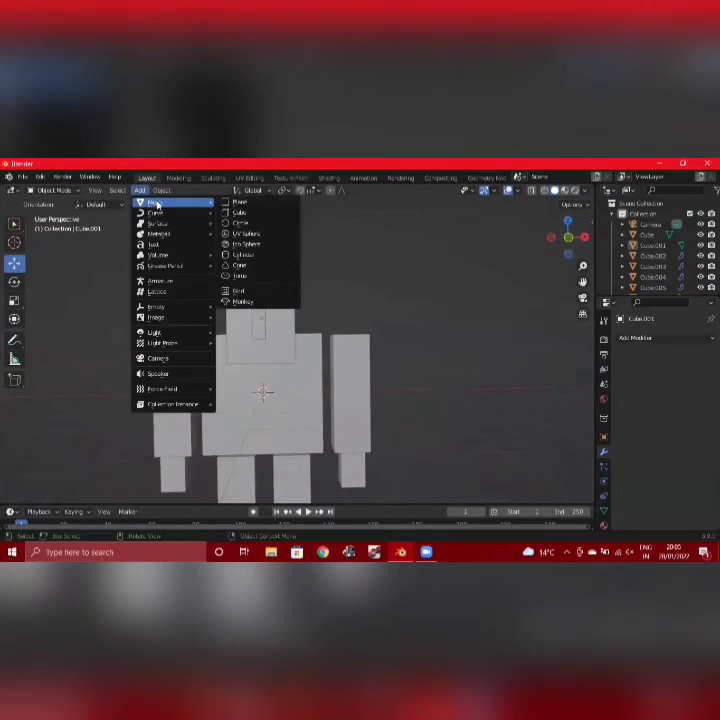
click(240, 212)
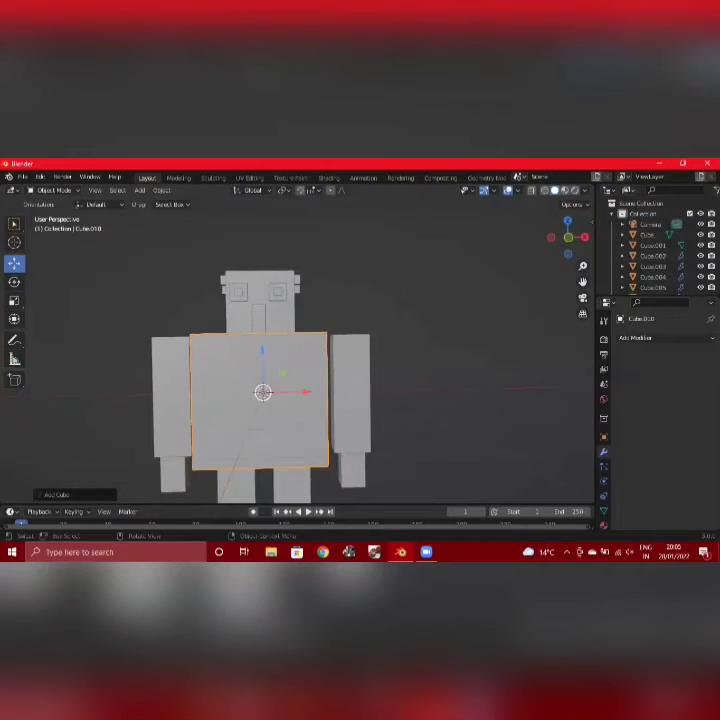
key(s)
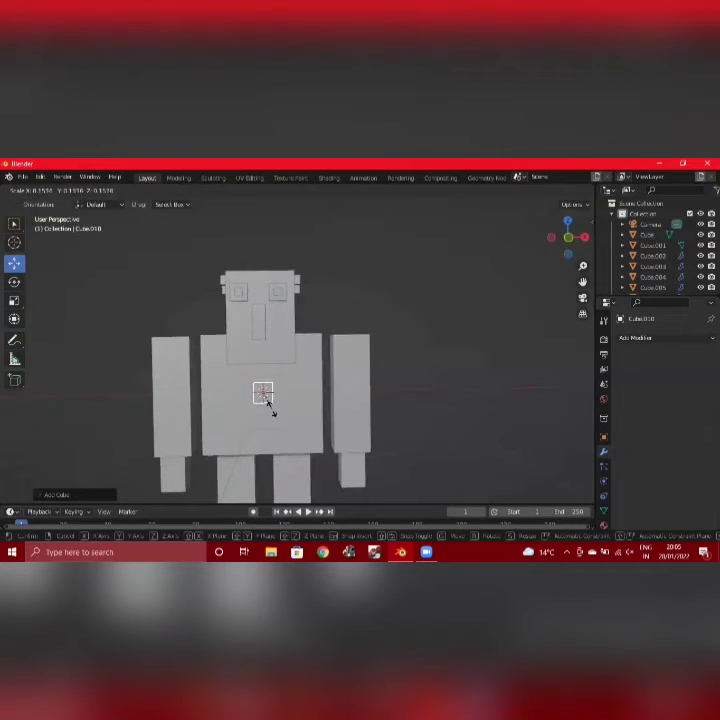
click(263, 393)
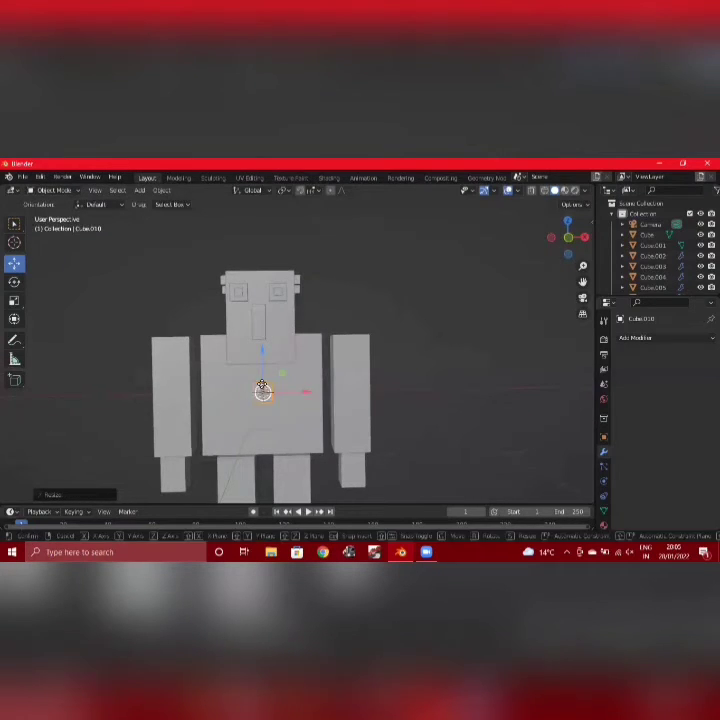
- Raise the small cube from the chest to the lower face beneath the nose
key(g)
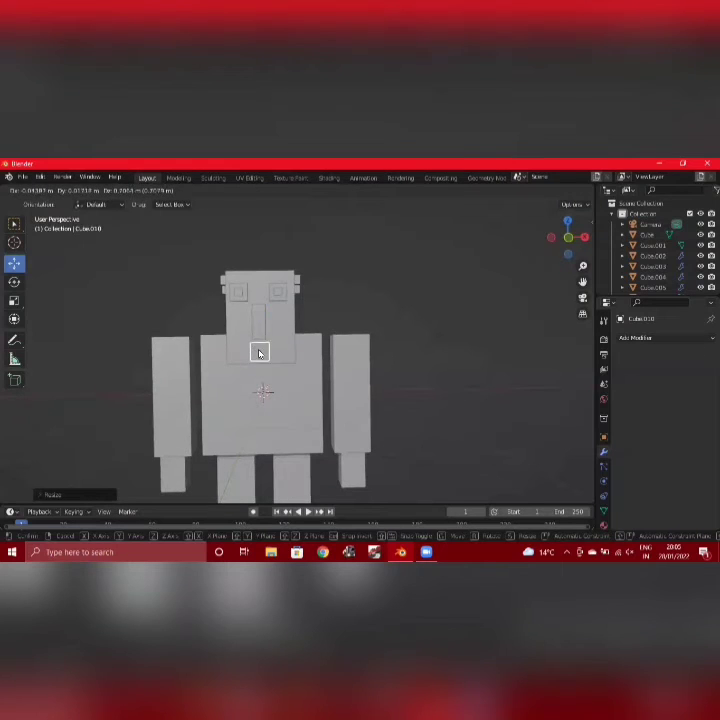
click(259, 352)
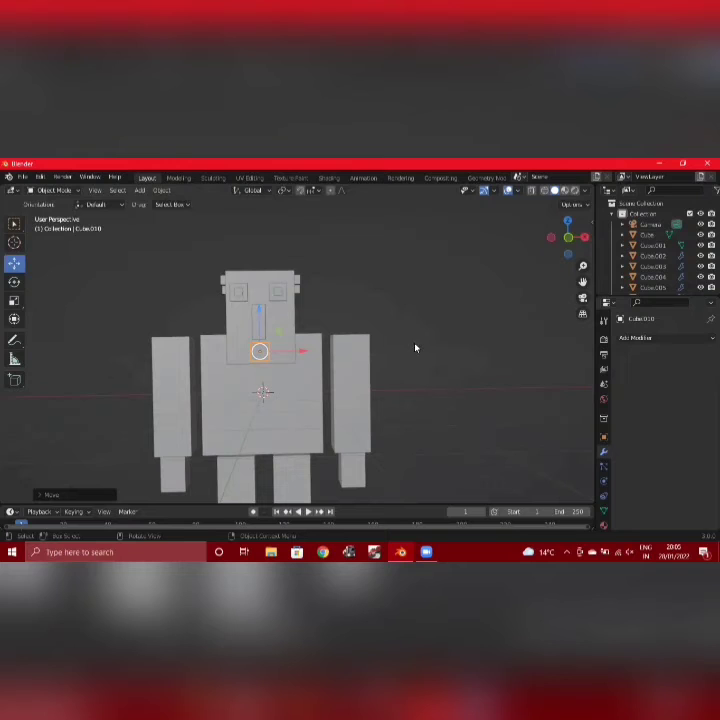
middle_drag(416, 348, 406, 346)
drag(383, 336, 275, 348)
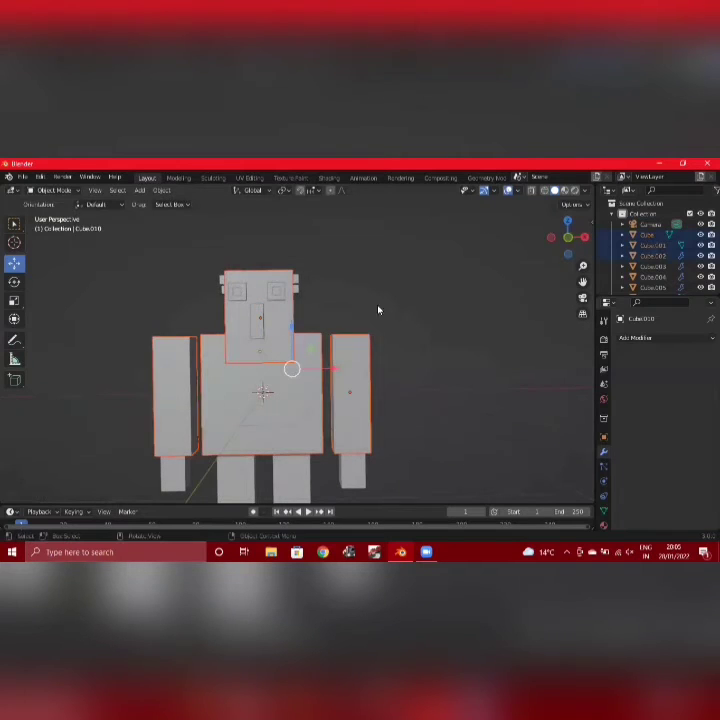
click(400, 298)
click(260, 317)
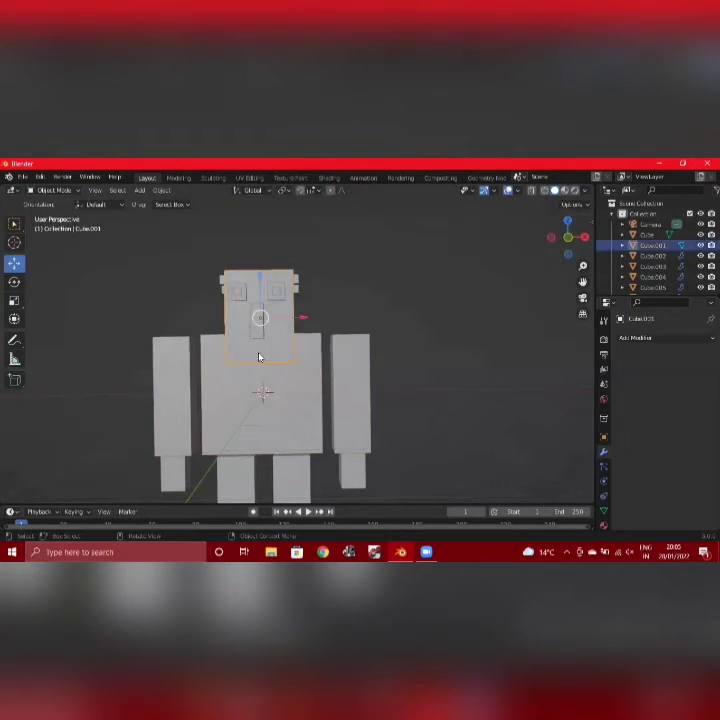
click(285, 352)
mouse_move(401, 325)
middle_down()
mouse_move(250, 328)
mouse_move(212, 317)
mouse_move(373, 338)
mouse_move(403, 330)
middle_up()
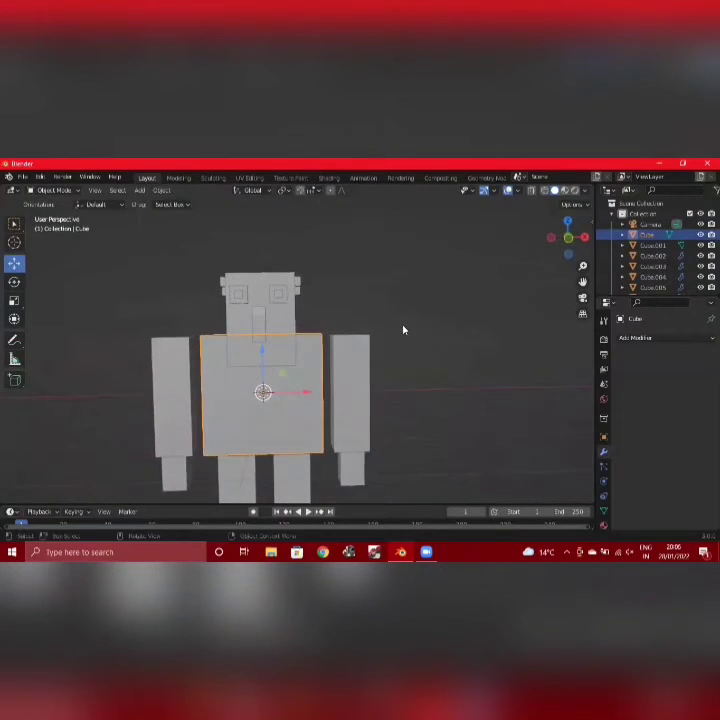
key(ctrl+z)
key(ctrl+z)
key(ctrl+z)
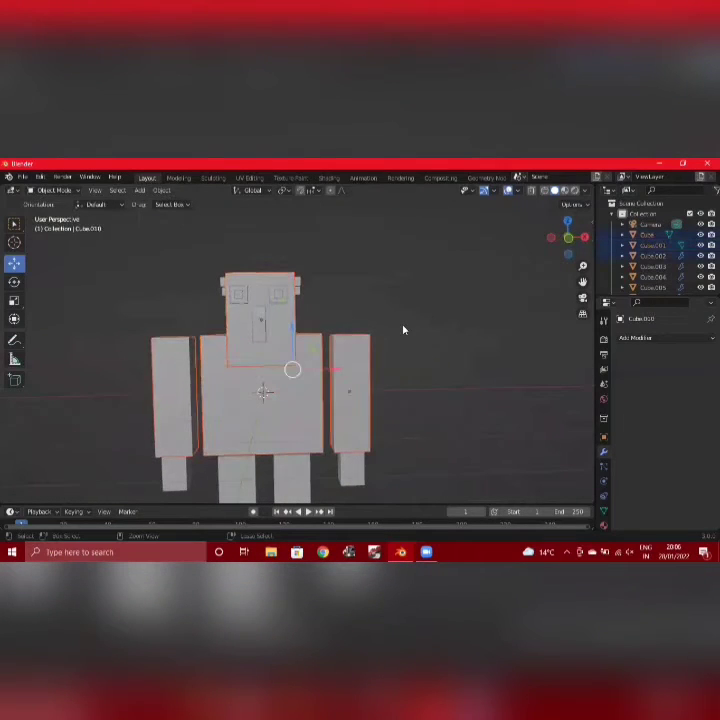
key(ctrl+z)
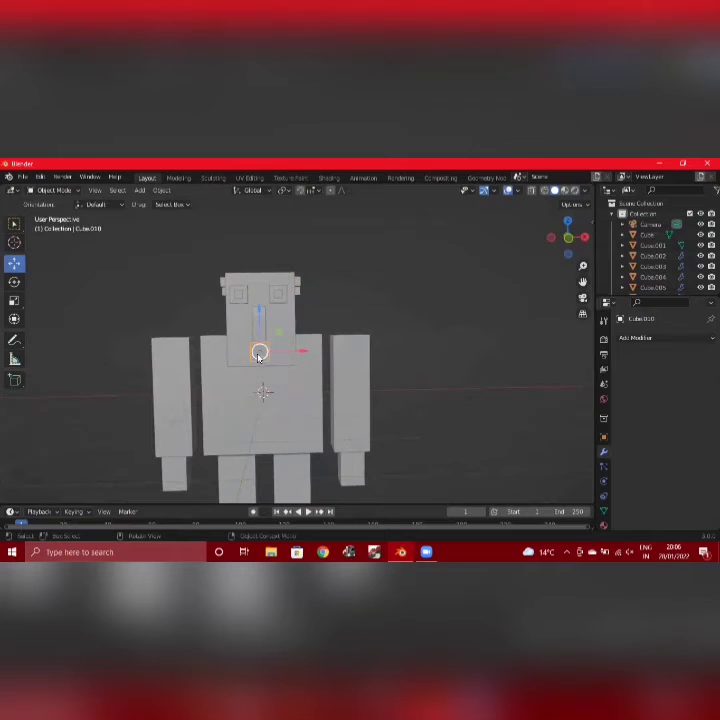
- Scale the small cube down further and adjust its position just below the nose
key(g)
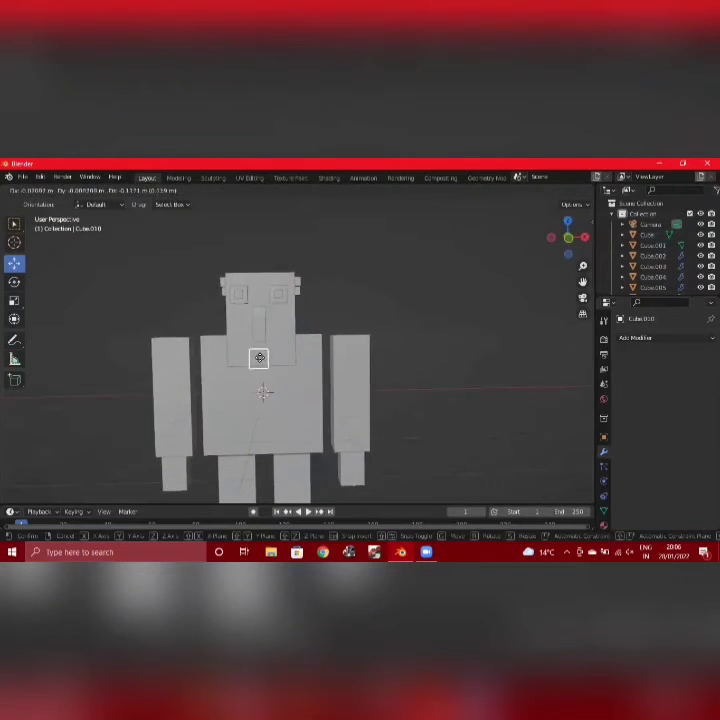
click(258, 357)
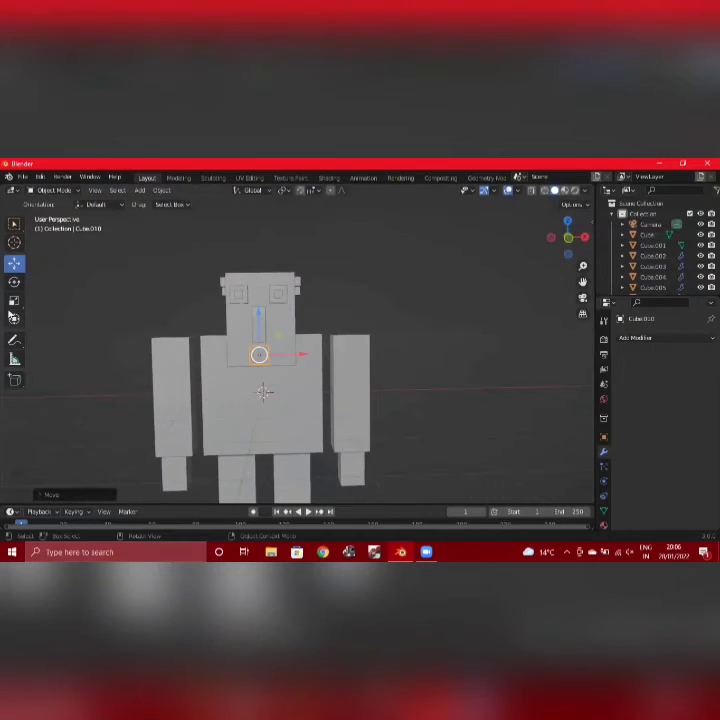
click(14, 300)
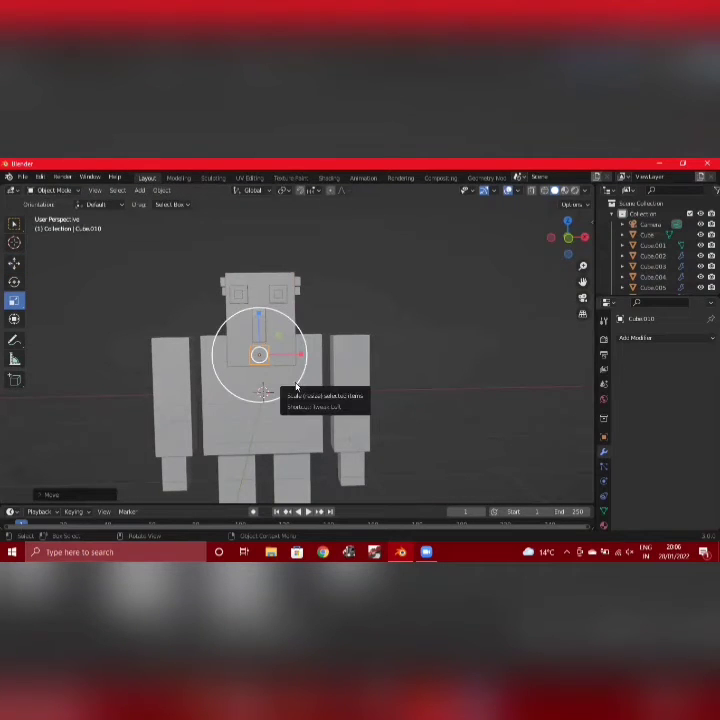
drag(296, 387, 285, 379)
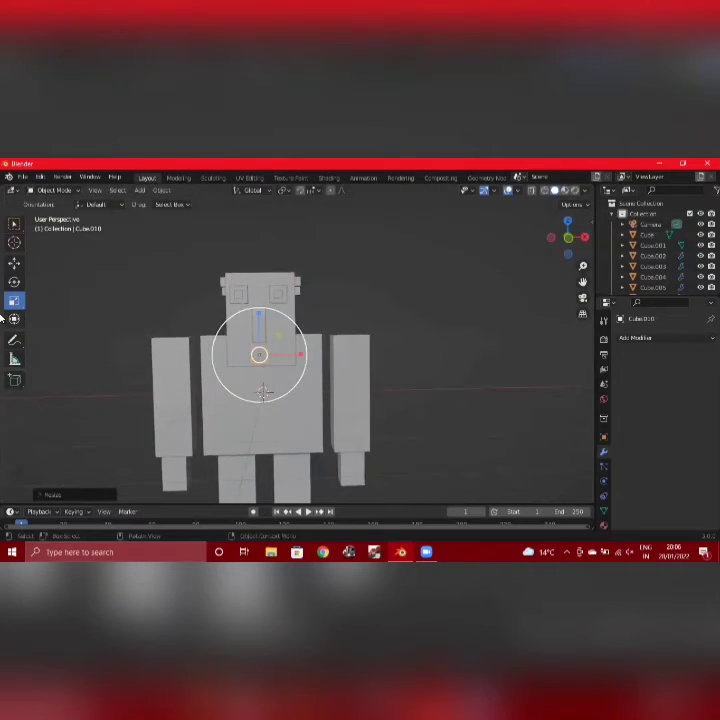
click(14, 263)
drag(258, 357, 258, 352)
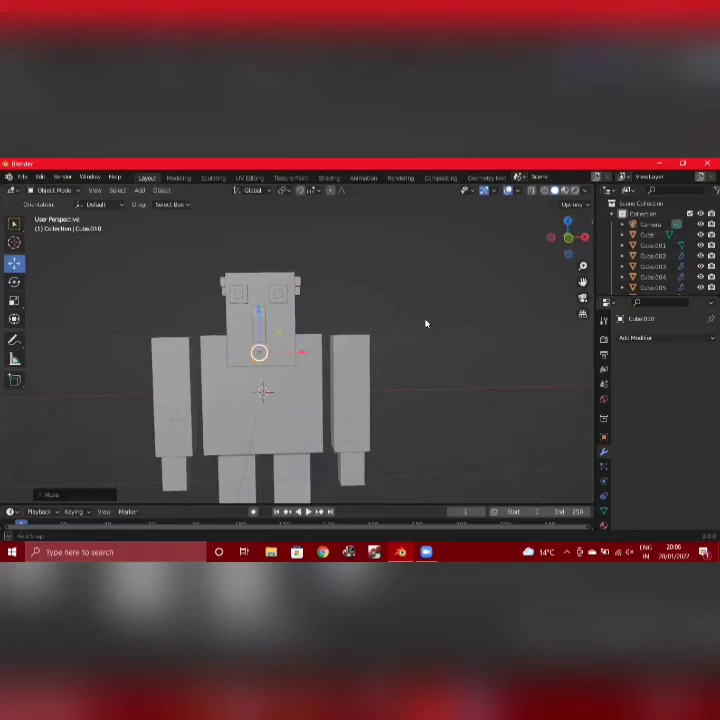
- Move the small cube along the Y axis out of the torso to the front of the lower face
middle_drag(426, 323, 304, 327)
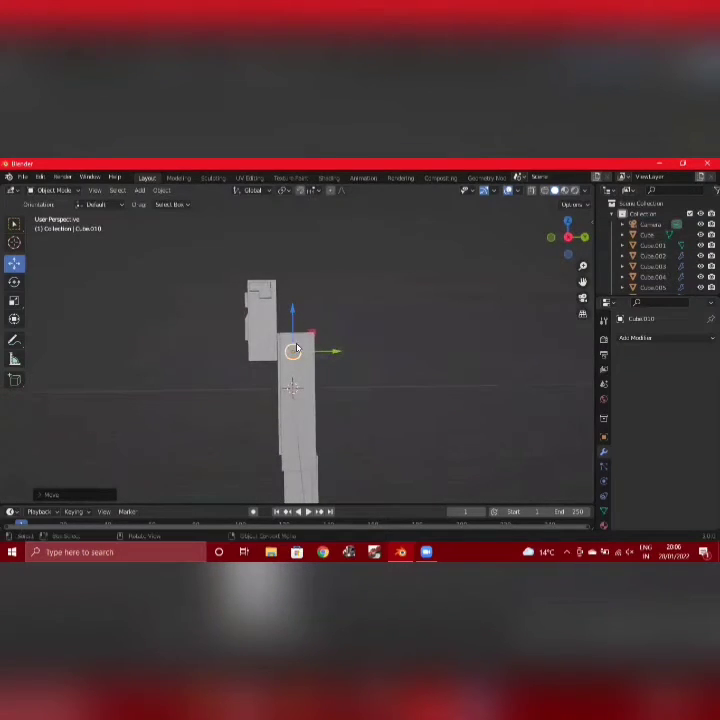
drag(291, 351, 250, 352)
key(y)
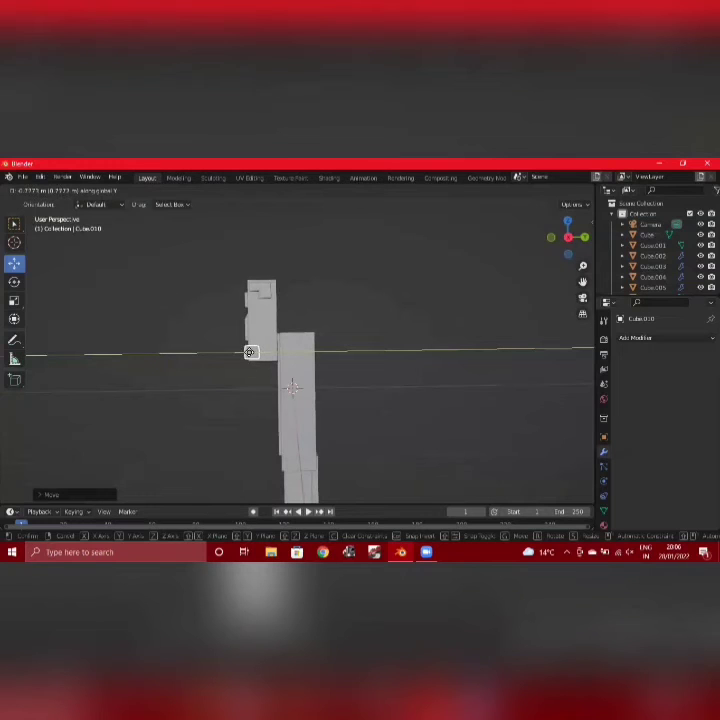
drag(250, 352, 250, 352)
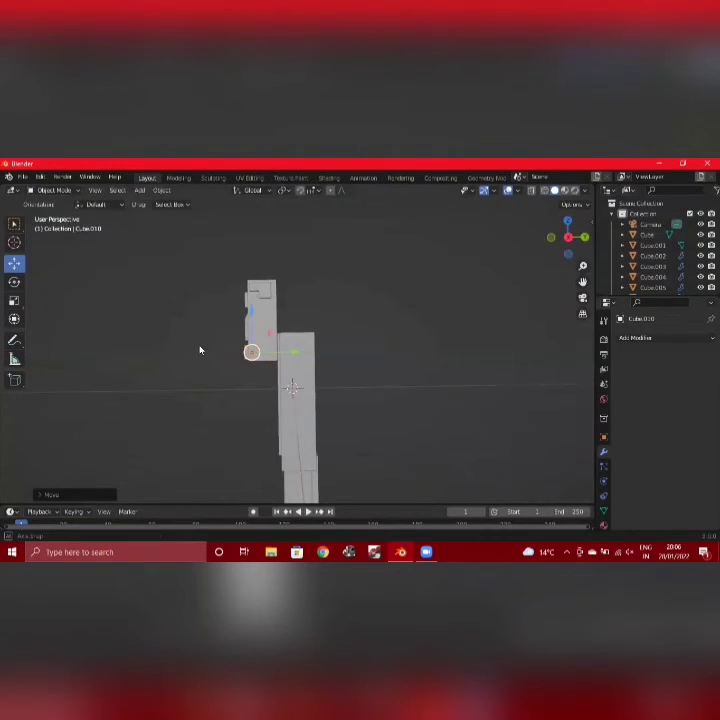
- Move the mouth cube sideways so it is centred directly beneath the nose, and deselect it
middle_drag(201, 349, 319, 355)
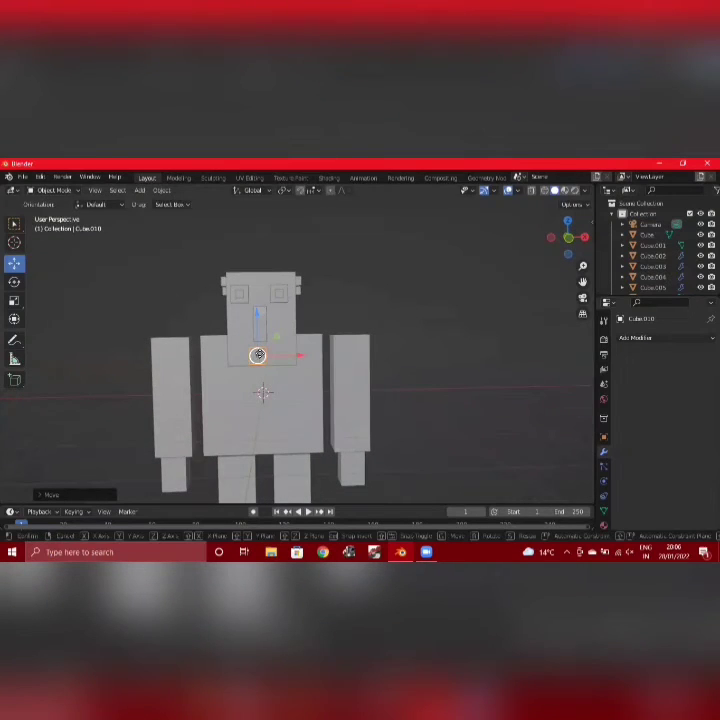
drag(257, 356, 261, 354)
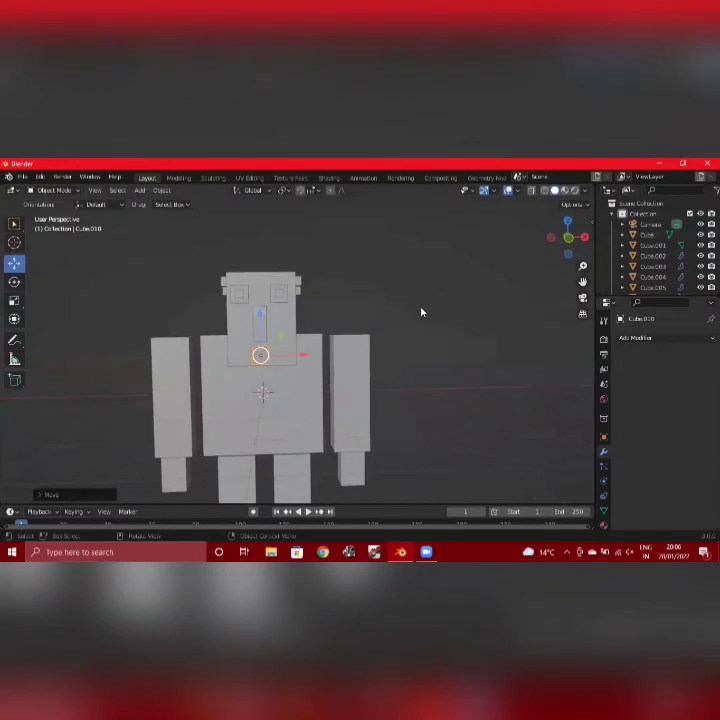
click(419, 312)
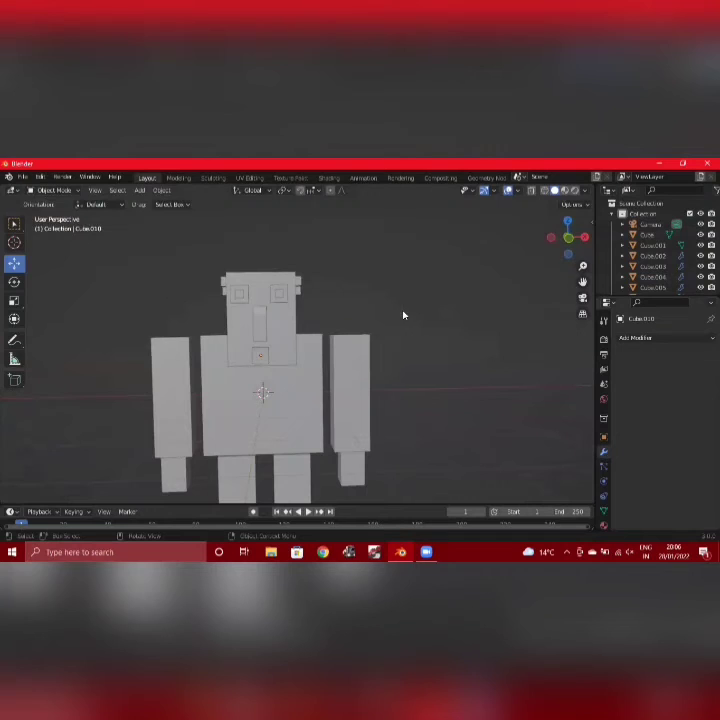
mouse_move(403, 315)
middle_down()
mouse_move(389, 313)
mouse_move(403, 313)
middle_up()
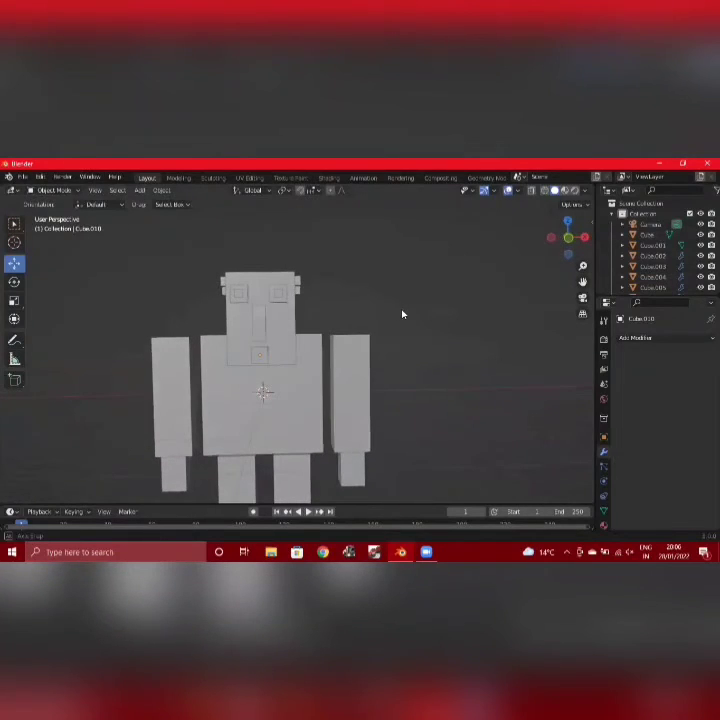
- In Edit Mode, select only the front face of the mouth cube and inset it to form a smaller square
click(60, 191)
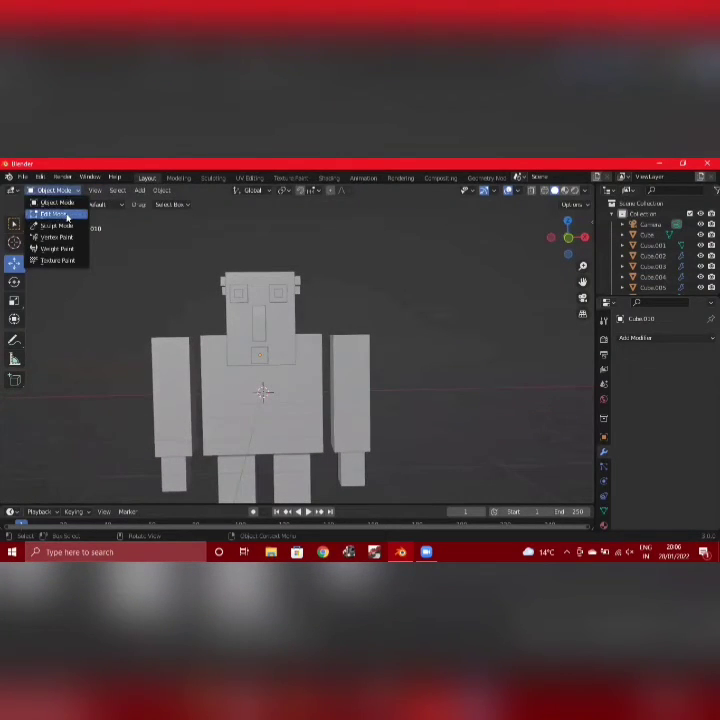
click(56, 211)
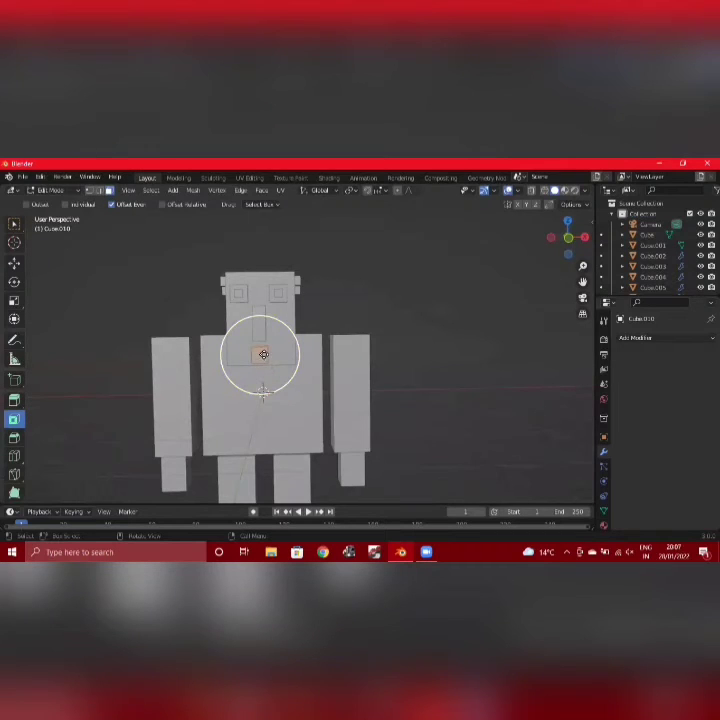
key(alt+a)
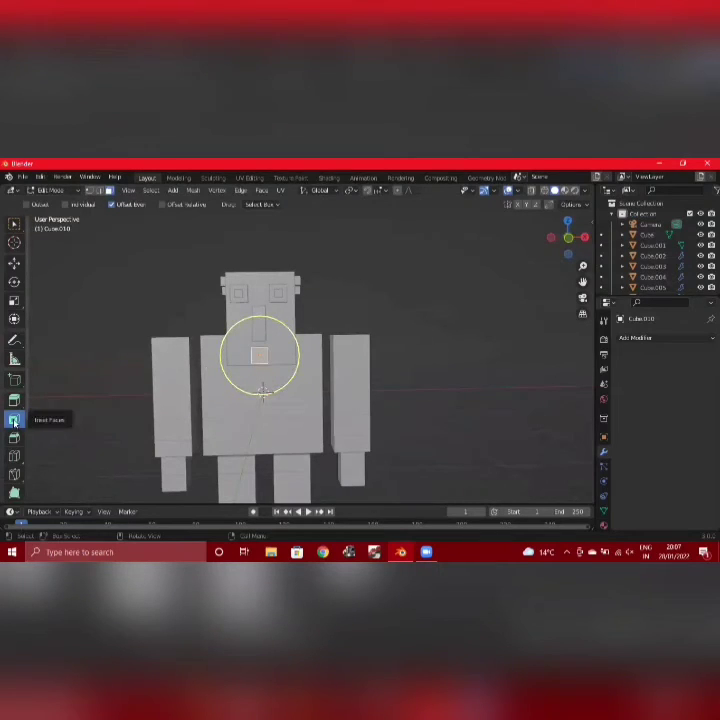
drag(283, 388, 279, 385)
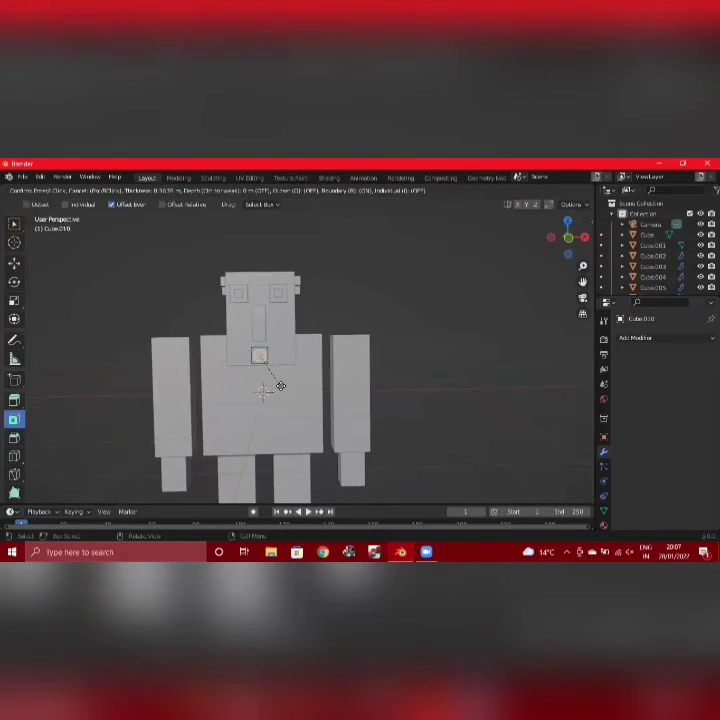
drag(279, 385, 305, 374)
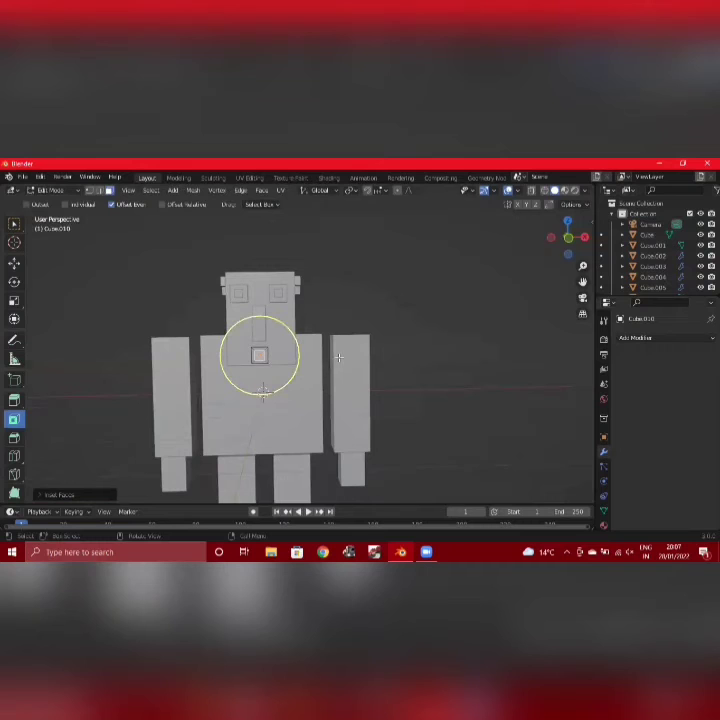
mouse_move(437, 283)
middle_down()
mouse_move(317, 288)
mouse_move(452, 289)
mouse_move(445, 269)
mouse_move(434, 270)
mouse_move(440, 281)
middle_up()
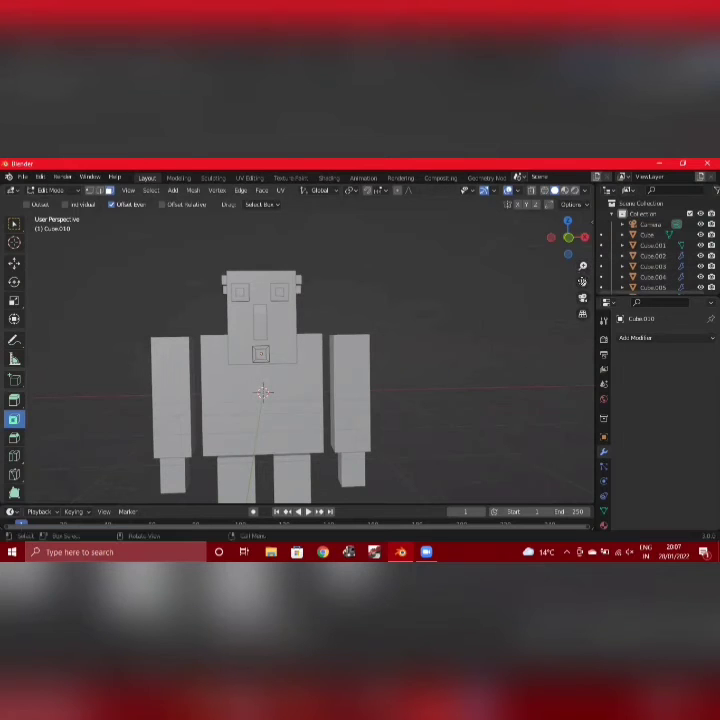
- Return to Object Mode and add a cylinder mesh to the scene
drag(582, 281, 582, 160)
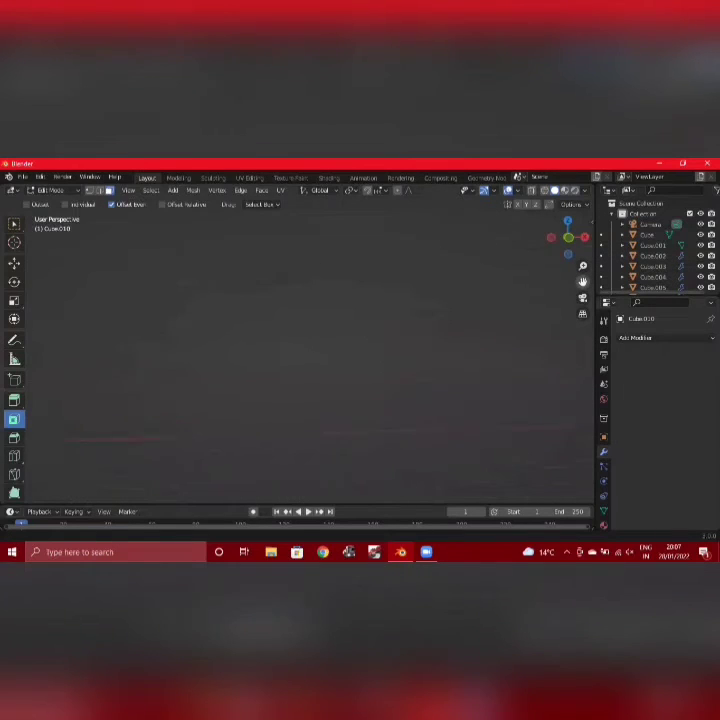
drag(582, 281, 310, 86)
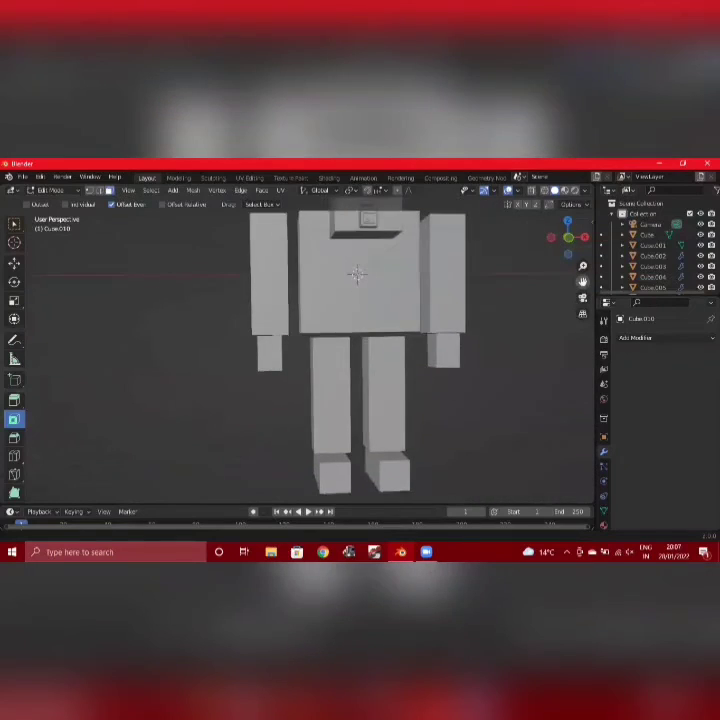
drag(356, 308, 336, 303)
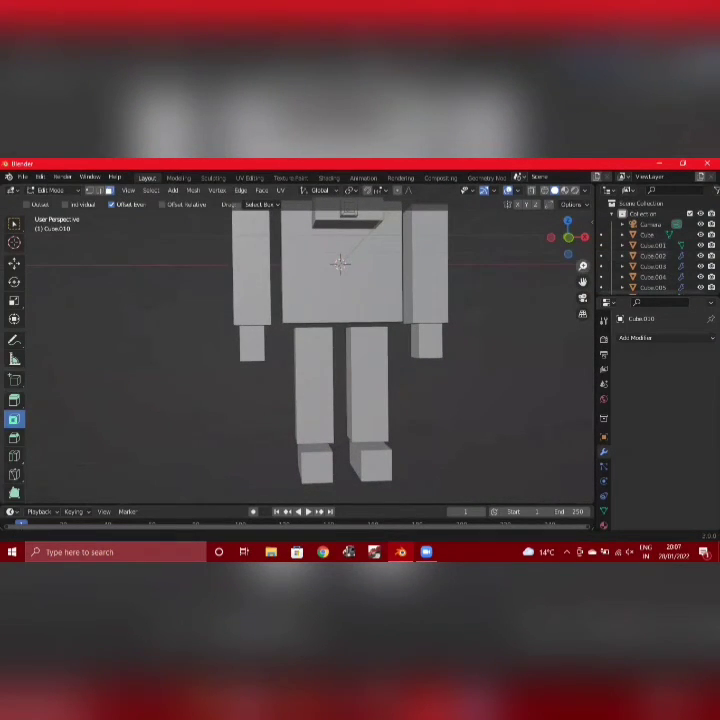
scroll(486, 284, up, 3)
scroll(300, 350, up, 2)
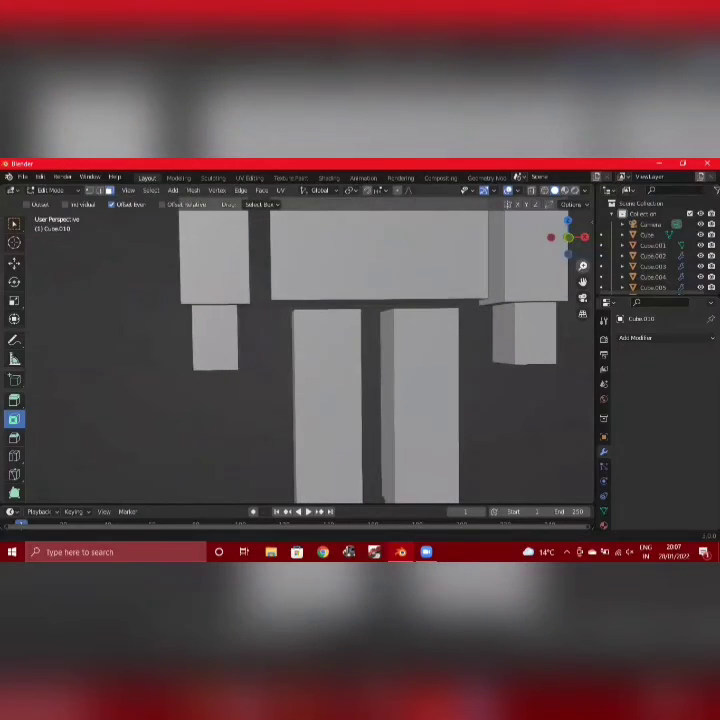
click(60, 190)
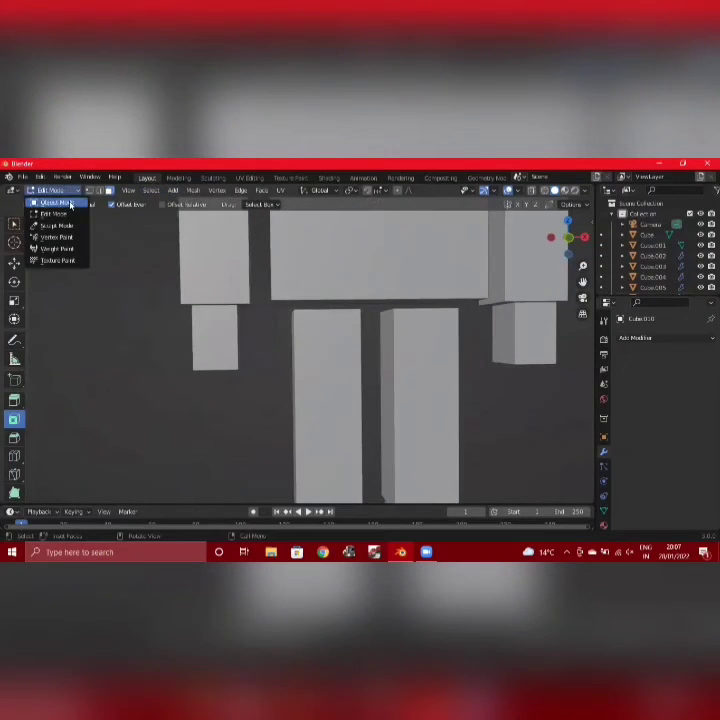
click(70, 204)
click(136, 191)
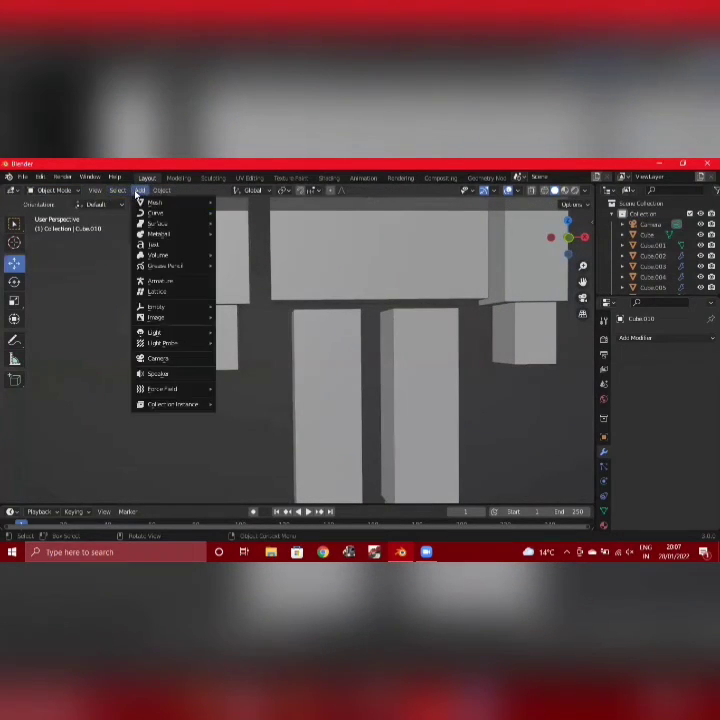
mouse_move(165, 203)
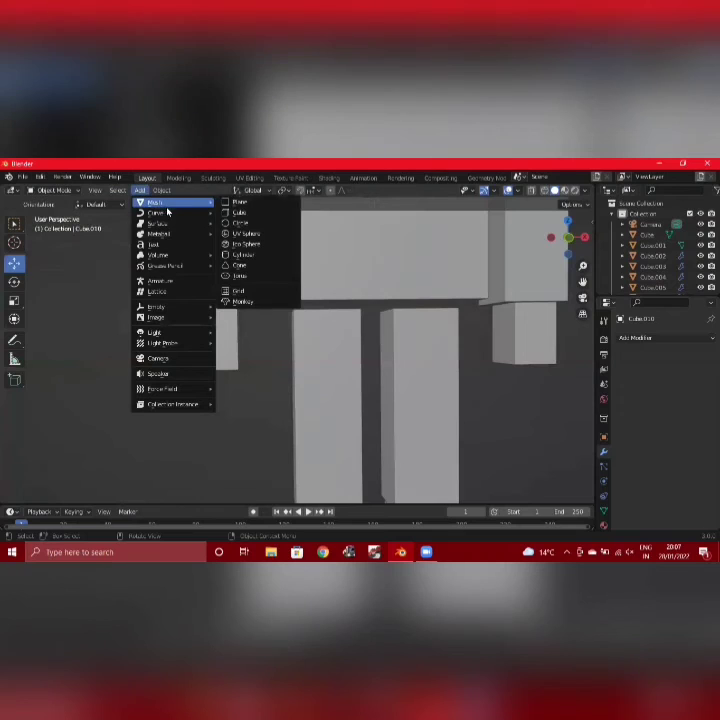
click(255, 256)
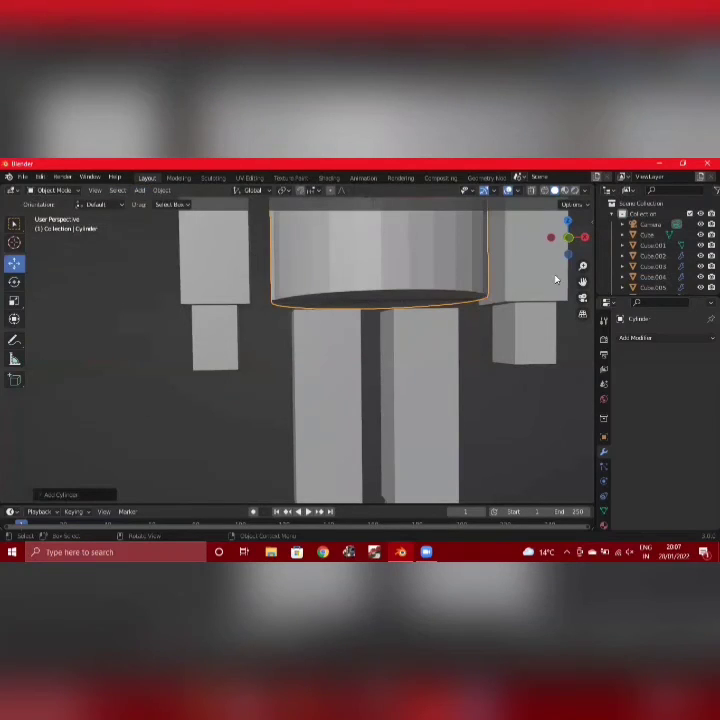
- Scale the new cylinder uniformly down to a small size at the middle of the torso
scroll(300, 350, down, 4)
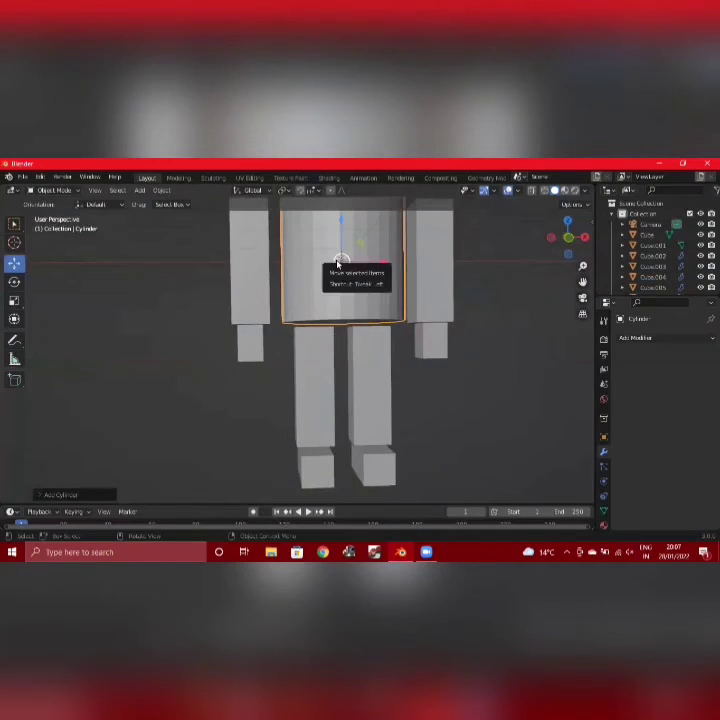
key(s)
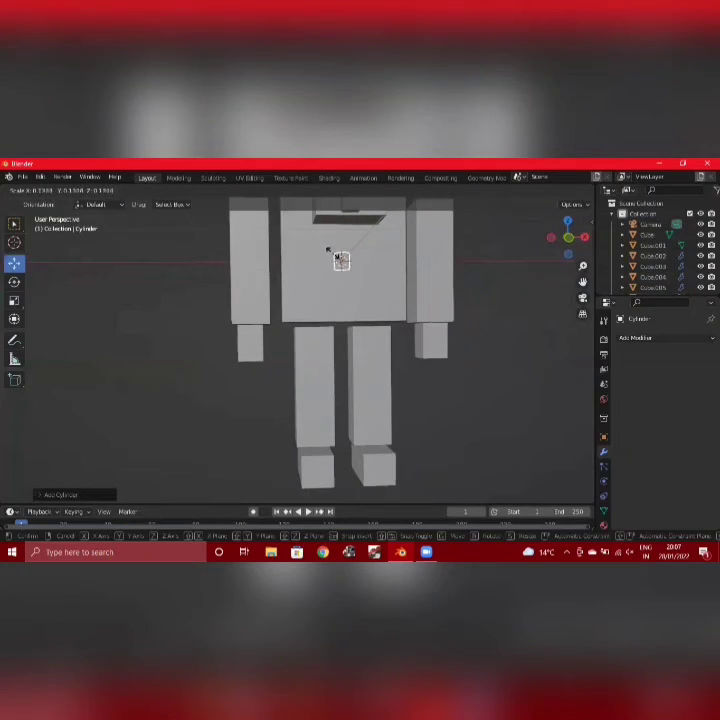
click(327, 252)
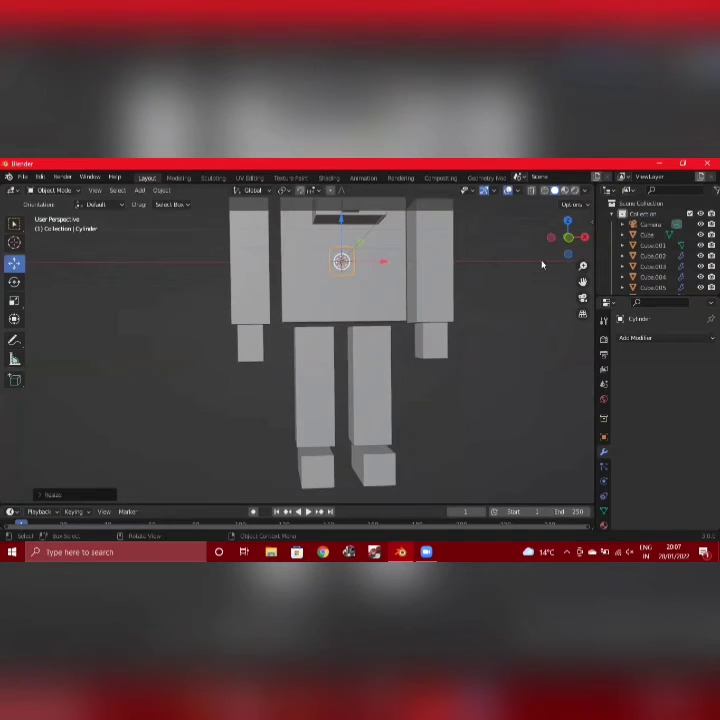
- Rotate the small cylinder about the X axis so its flat end faces the front of the figure
click(14, 283)
middle_drag(108, 296, 168, 302)
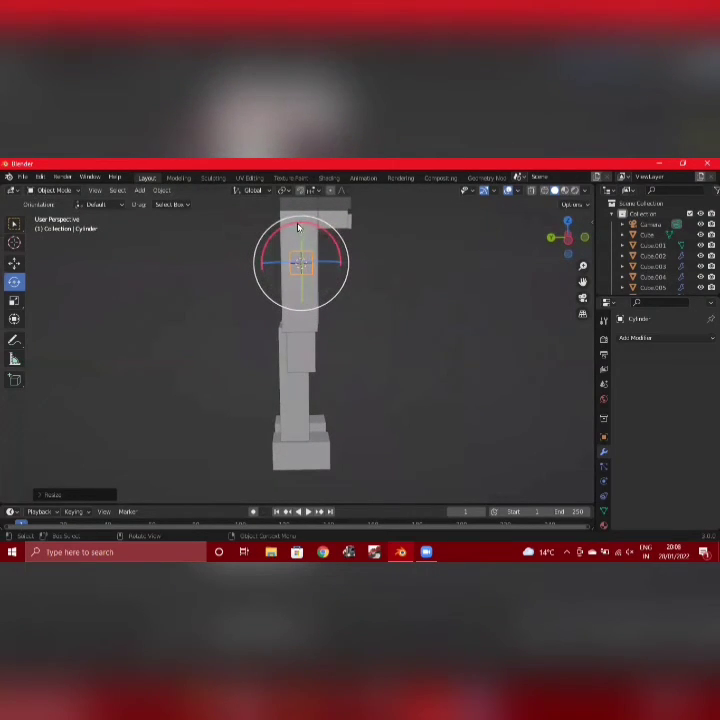
drag(268, 251, 366, 262)
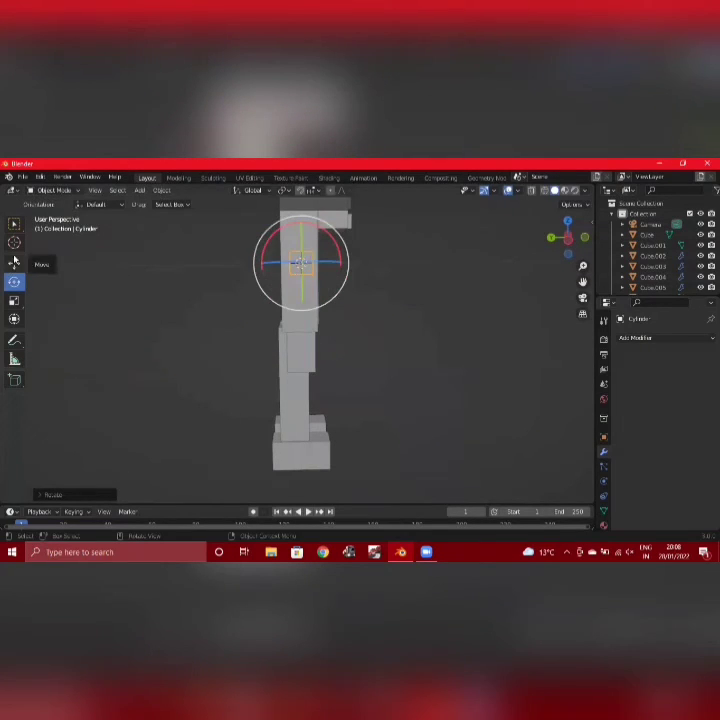
- Lower the cylinder to hand height and scale it up uniformly to about the hand's depth
click(14, 263)
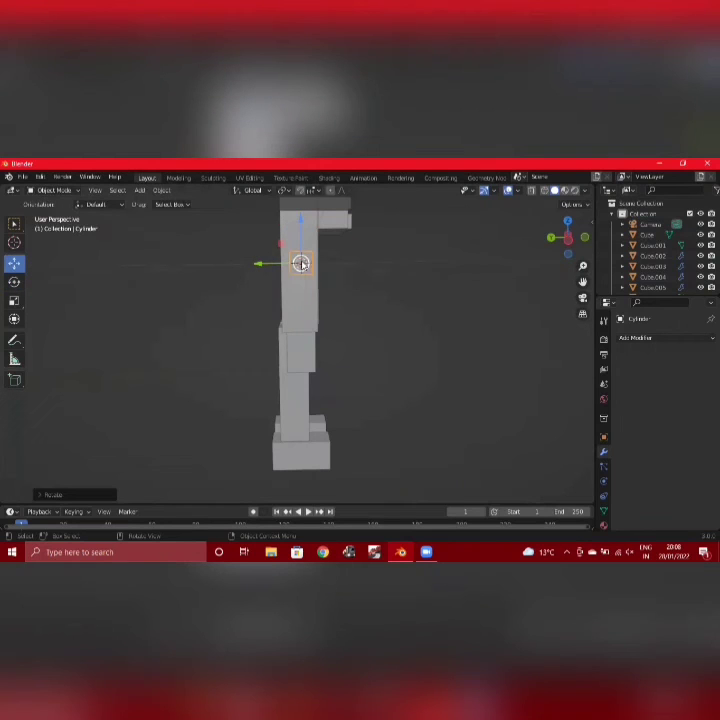
drag(302, 262, 302, 360)
drag(583, 266, 583, 236)
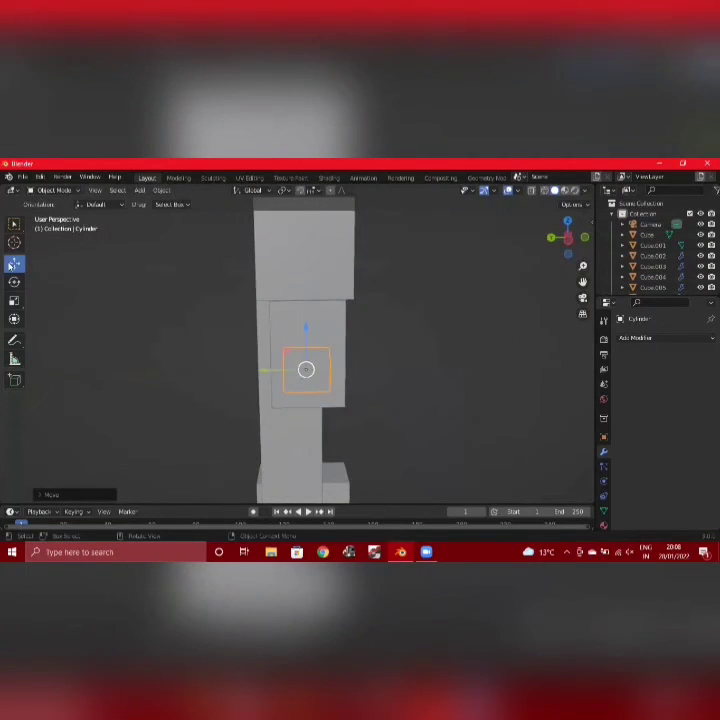
click(14, 300)
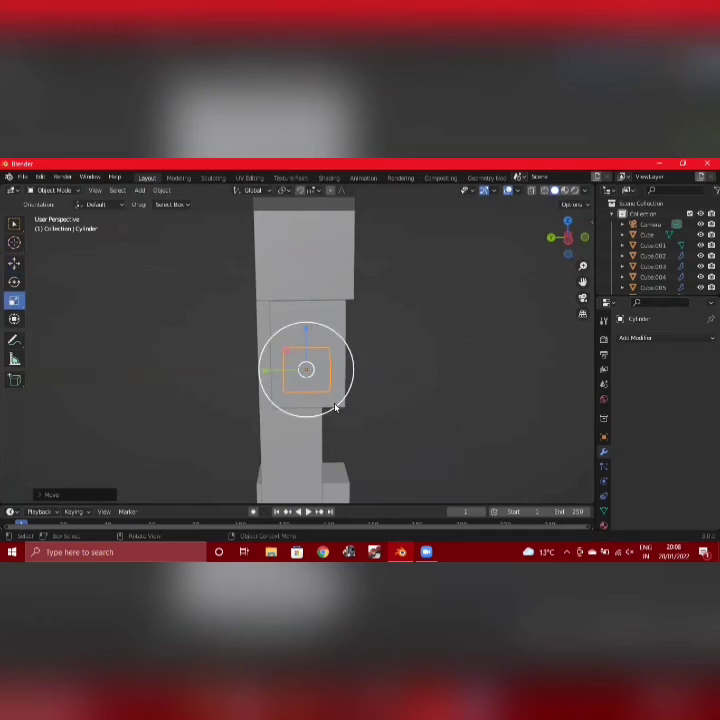
drag(306, 370, 372, 423)
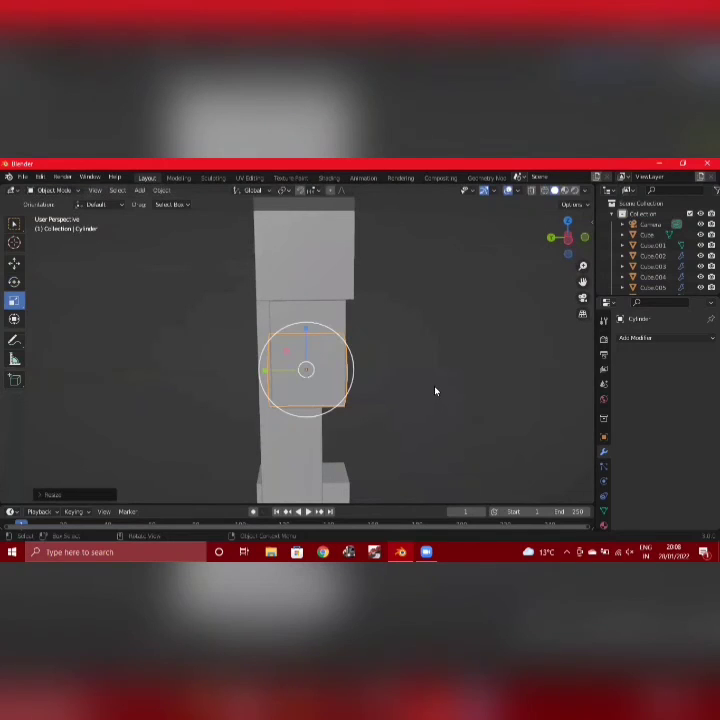
- Move the cylinder sideways from between the legs to the inner side of the figure's hand
click(14, 263)
middle_drag(462, 318, 356, 320)
drag(357, 384, 234, 349)
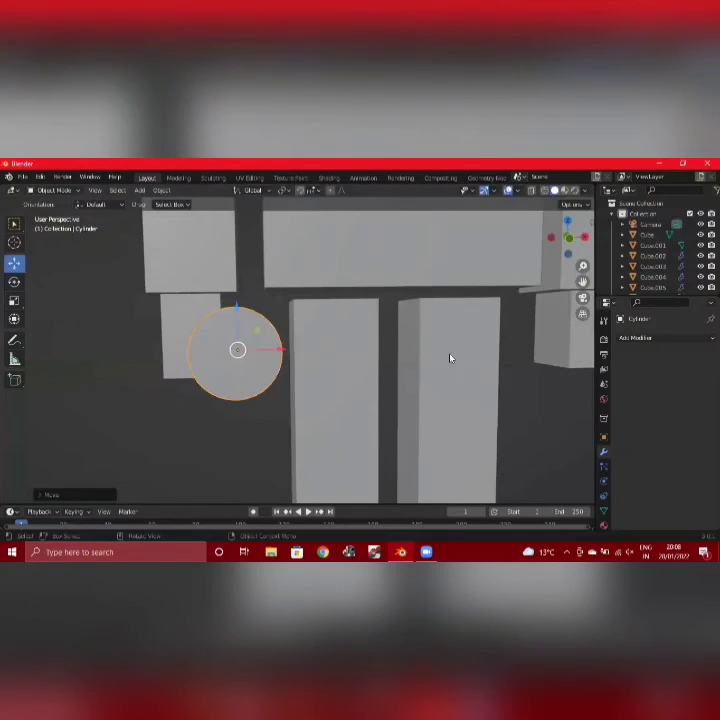
- In Edit Mode, inset the cylinder's front circular face with 0 m thickness and extrude it forward a short distance
middle_drag(546, 394, 480, 386)
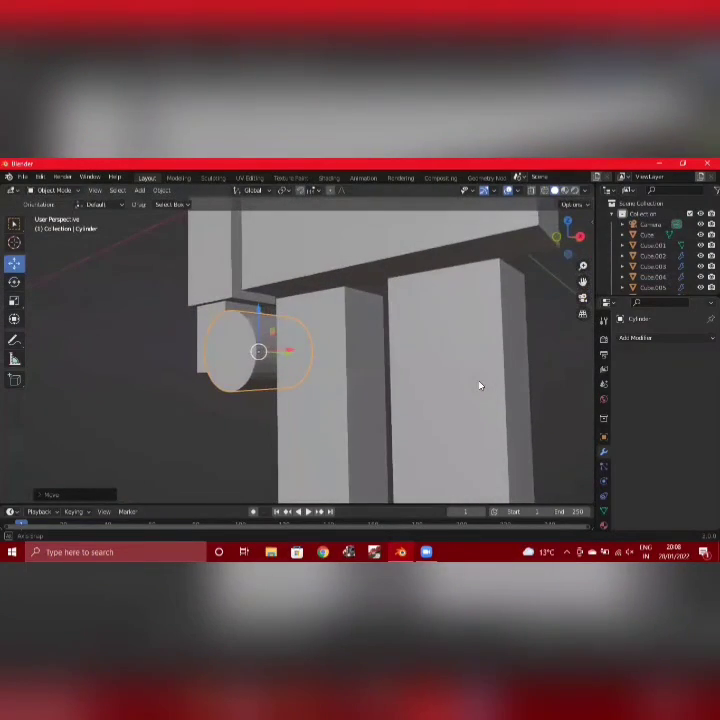
click(57, 193)
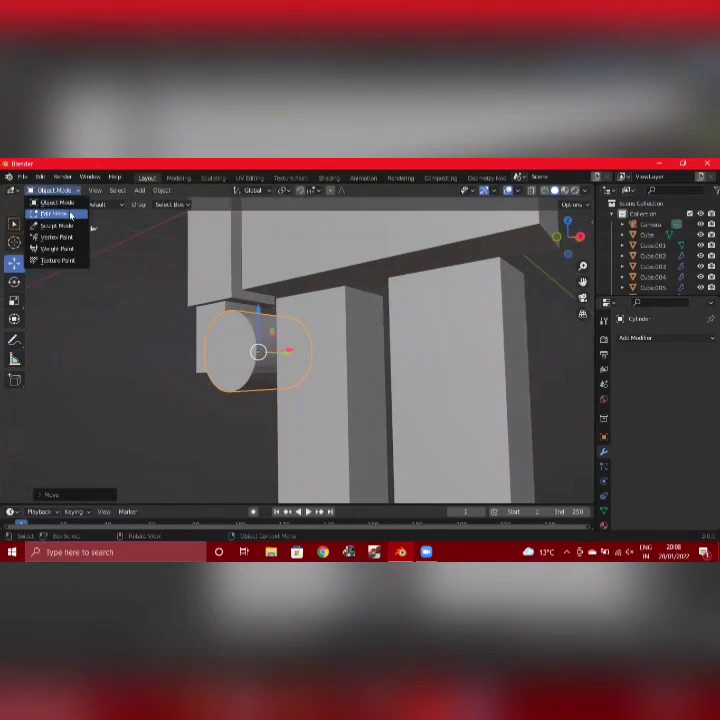
click(70, 211)
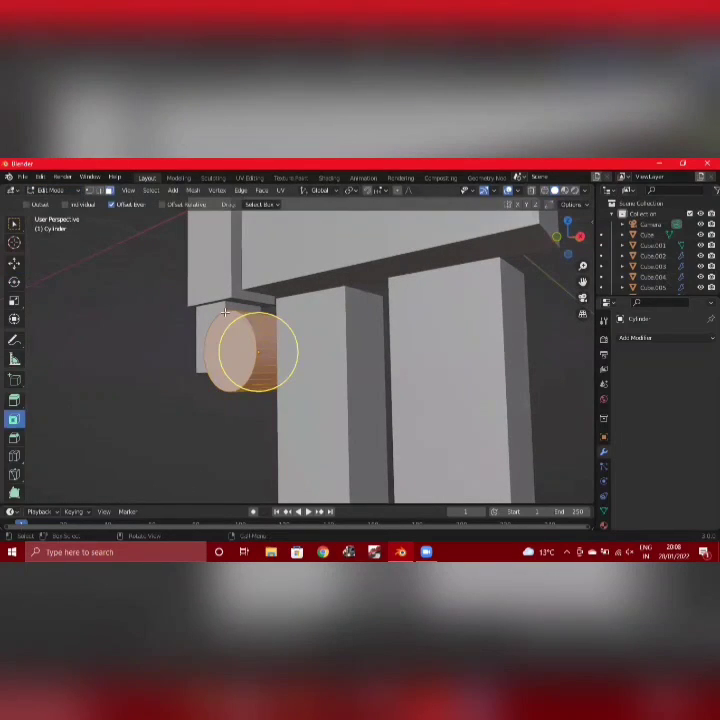
key(ctrl+z)
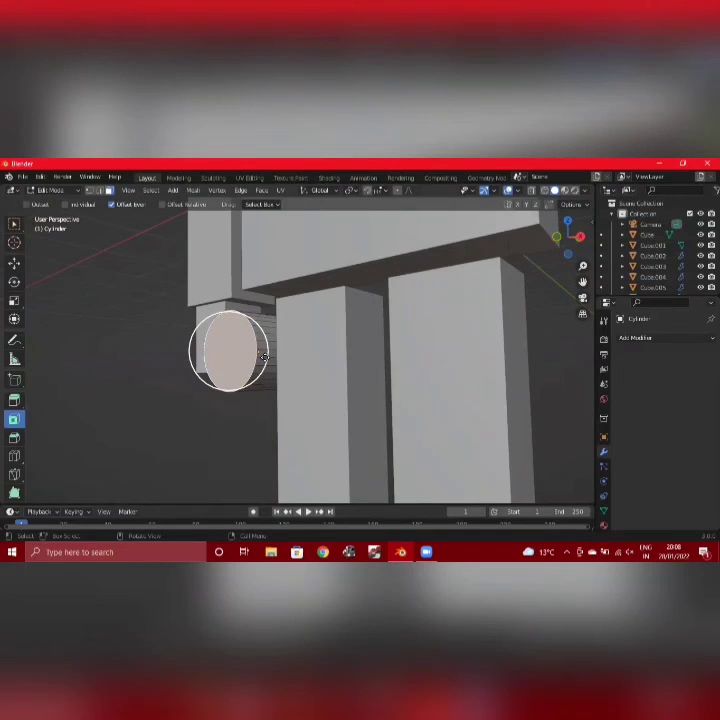
key(i)
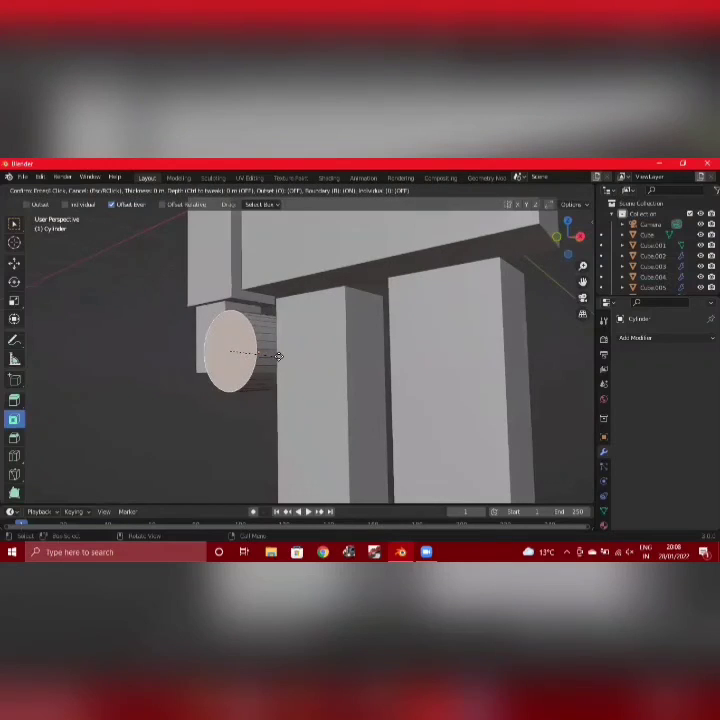
click(277, 356)
click(18, 402)
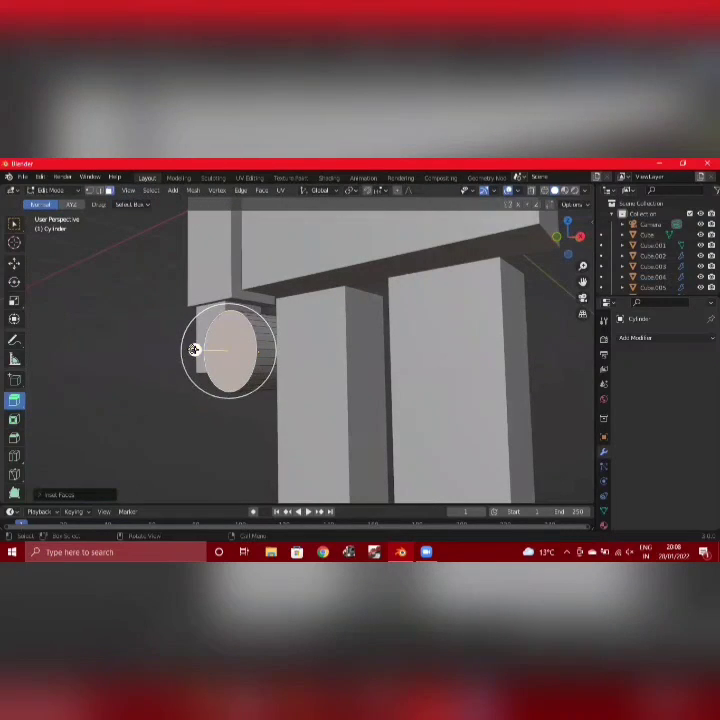
drag(193, 350, 170, 347)
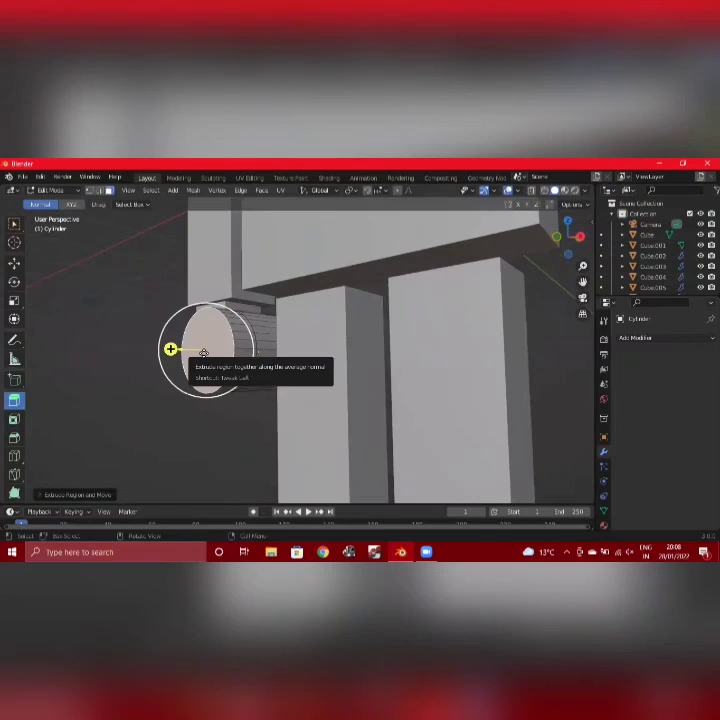
- Scale up the cylinder's extruded front face uniformly so that the front end flares outward like a torch head
key(s)
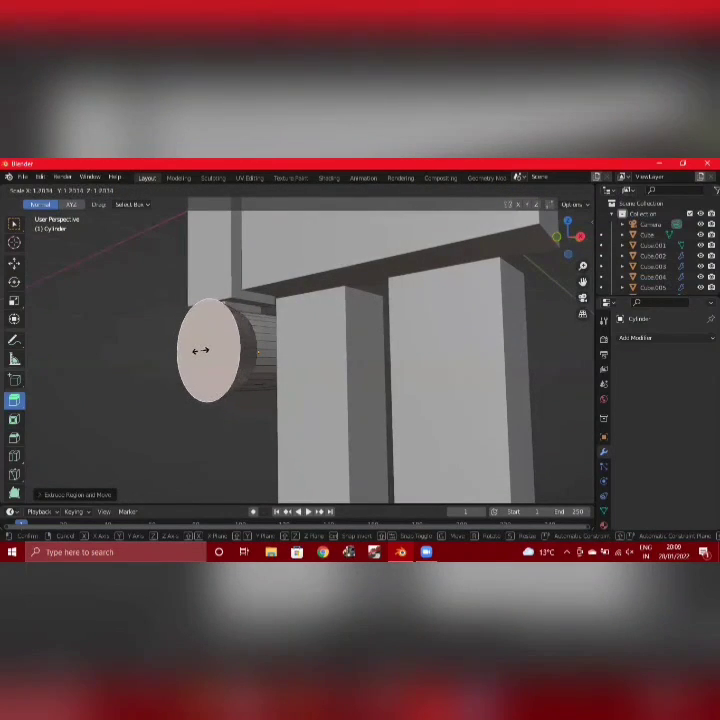
click(200, 350)
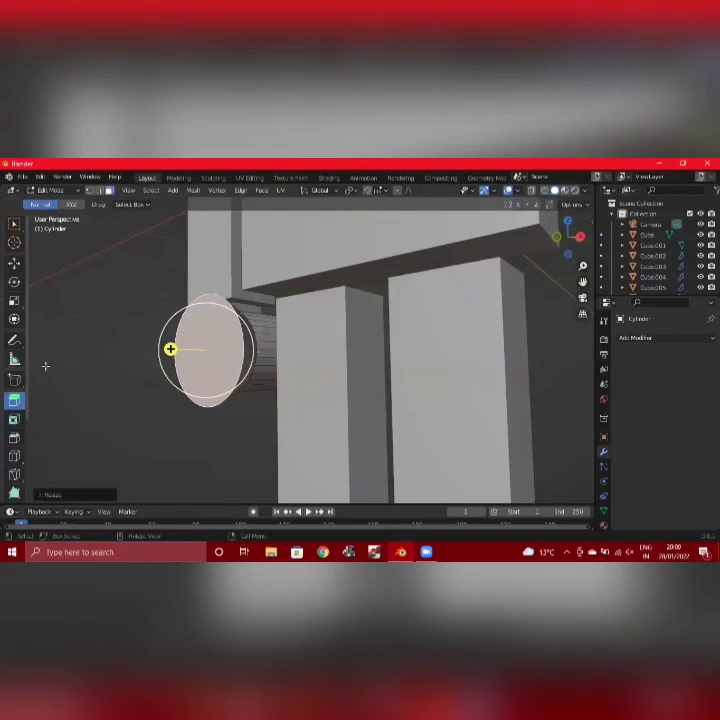
click(97, 372)
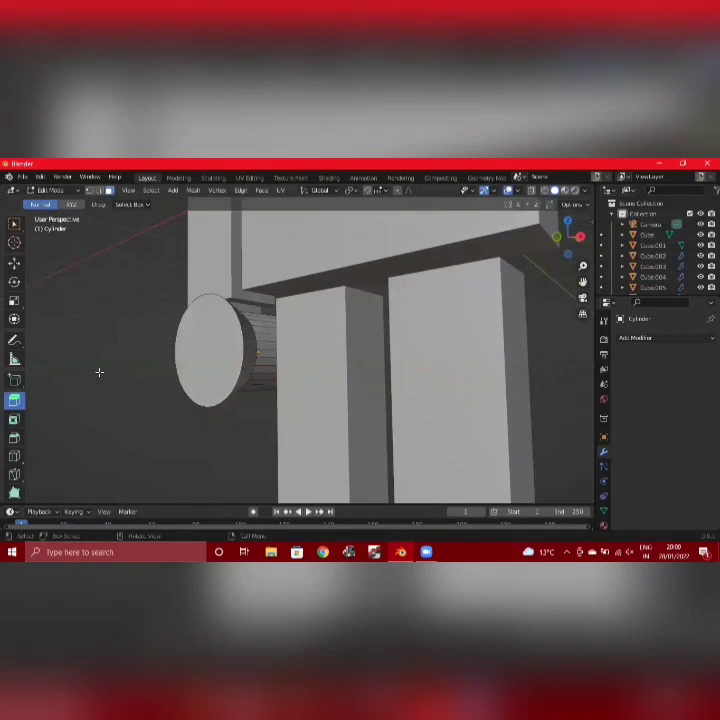
middle_drag(99, 372, 278, 384)
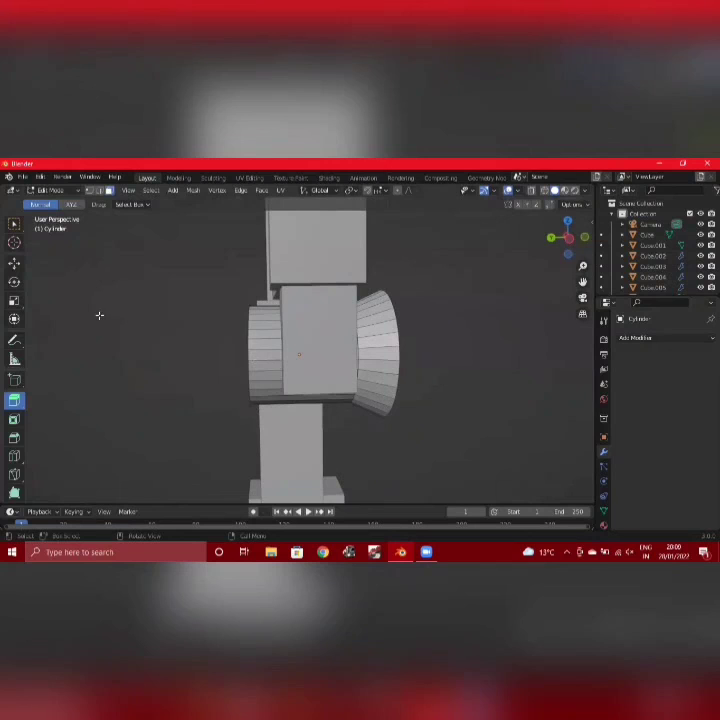
- In Object Mode, scale the whole cylinder down uniformly to fit within the hand's height, and stretch it lengthwise along the Y axis
click(54, 192)
click(54, 201)
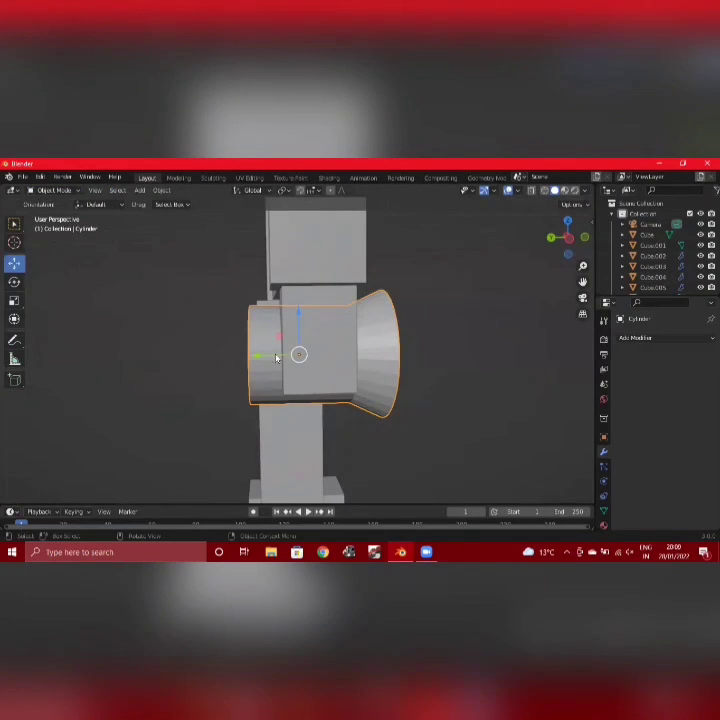
click(14, 300)
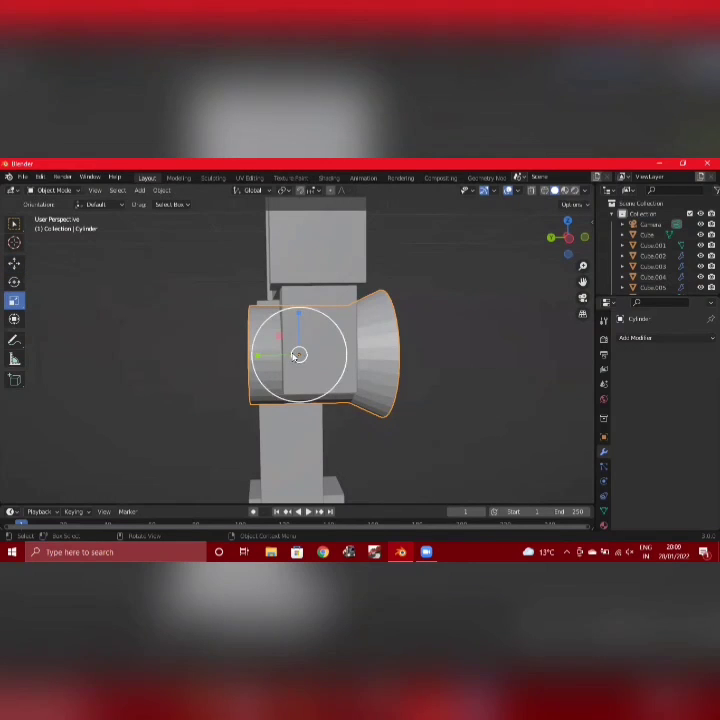
key(s)
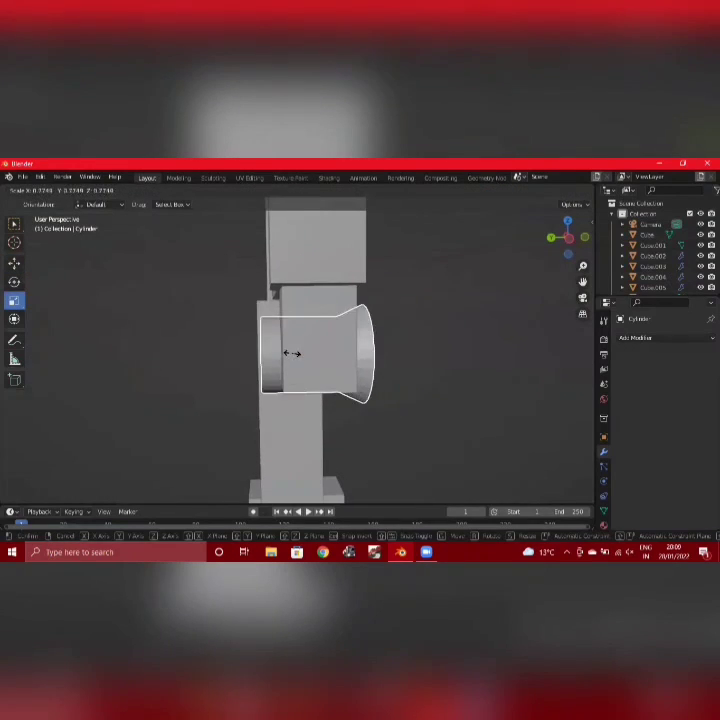
click(291, 353)
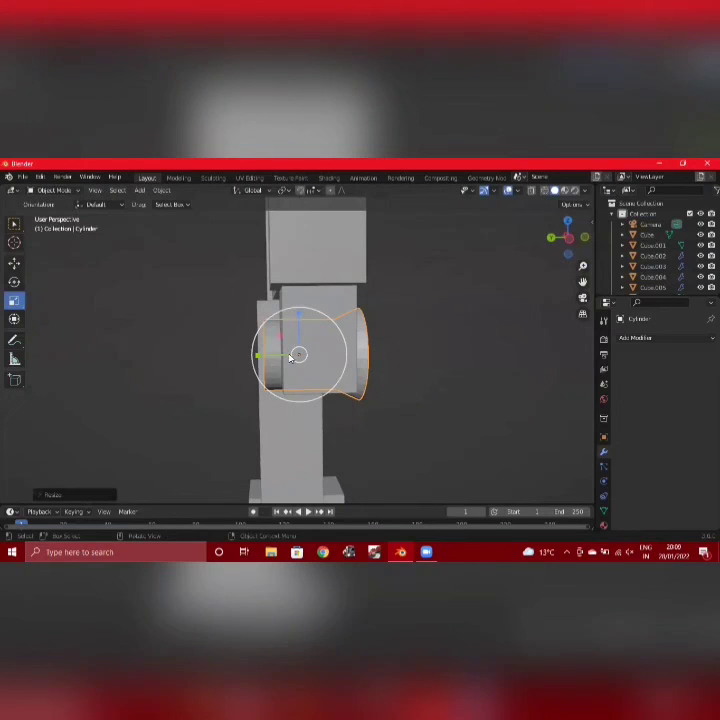
drag(284, 356, 272, 355)
- Move the cylinder forward so its flared end projects well in front of the hand, and deselect it
click(15, 264)
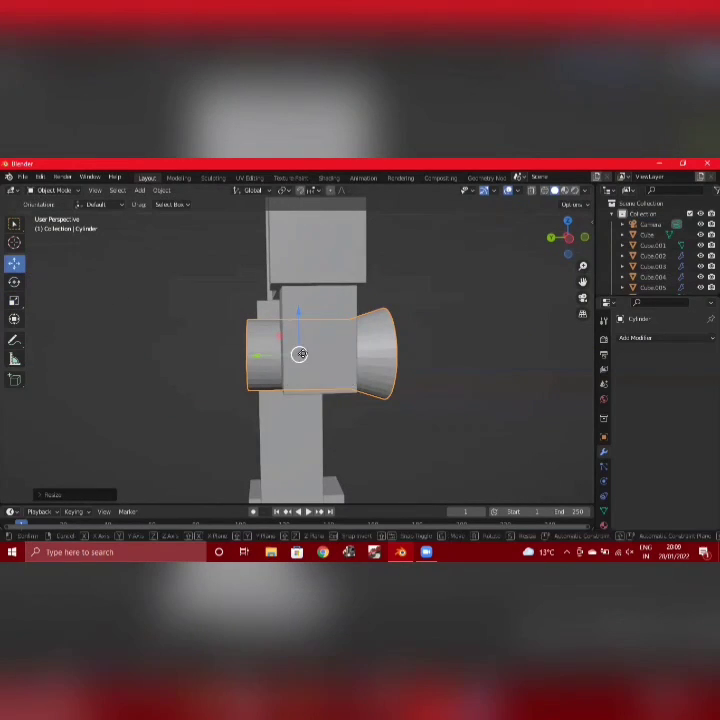
drag(298, 354, 328, 354)
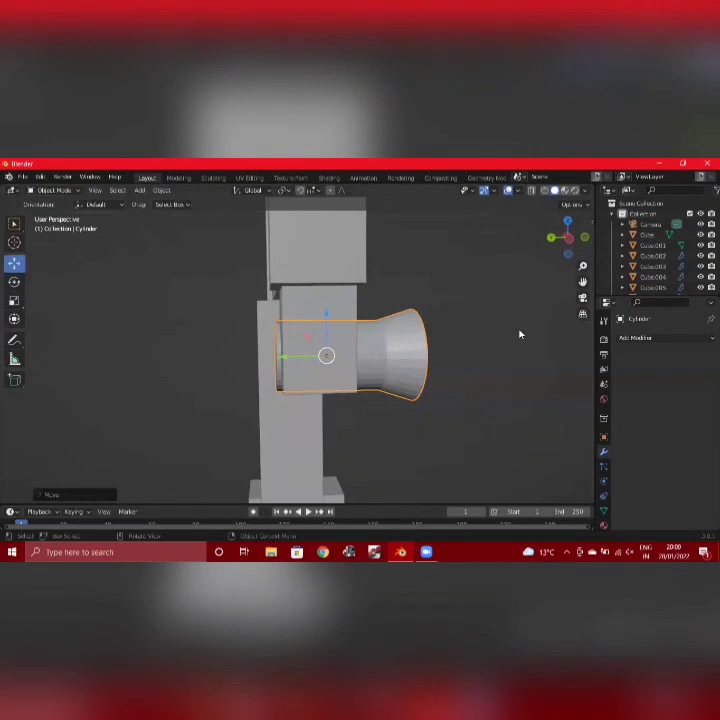
middle_drag(519, 334, 396, 388)
scroll(380, 330, down, 6)
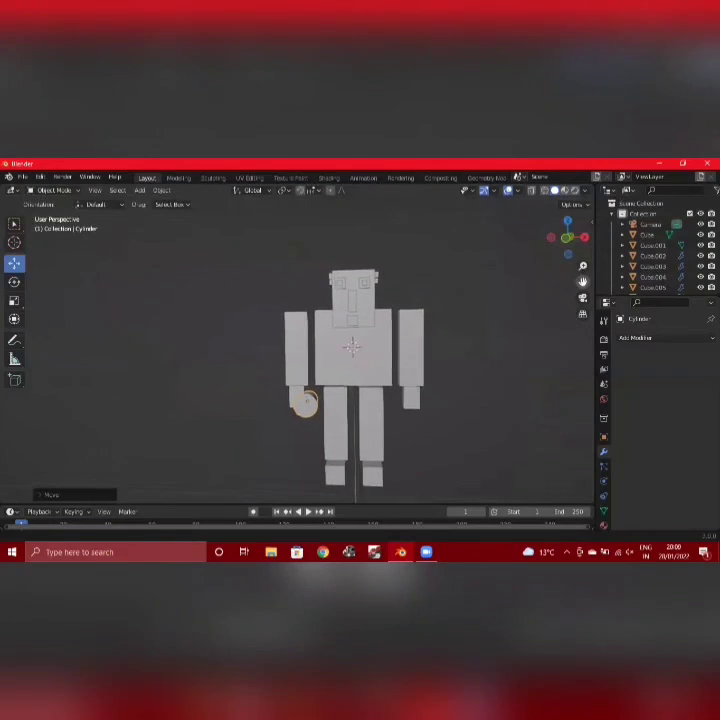
drag(567, 237, 575, 250)
shift+middle_drag(422, 246, 434, 246)
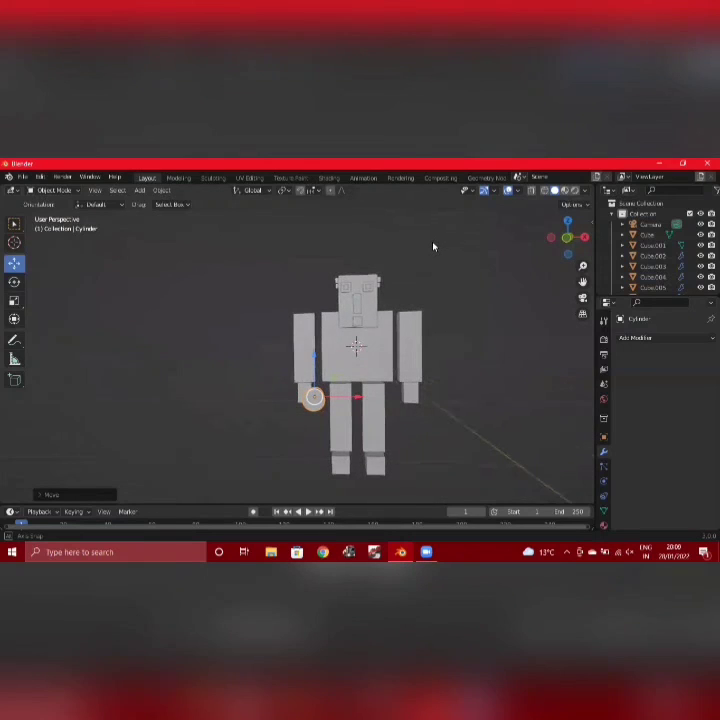
drag(583, 281, 571, 277)
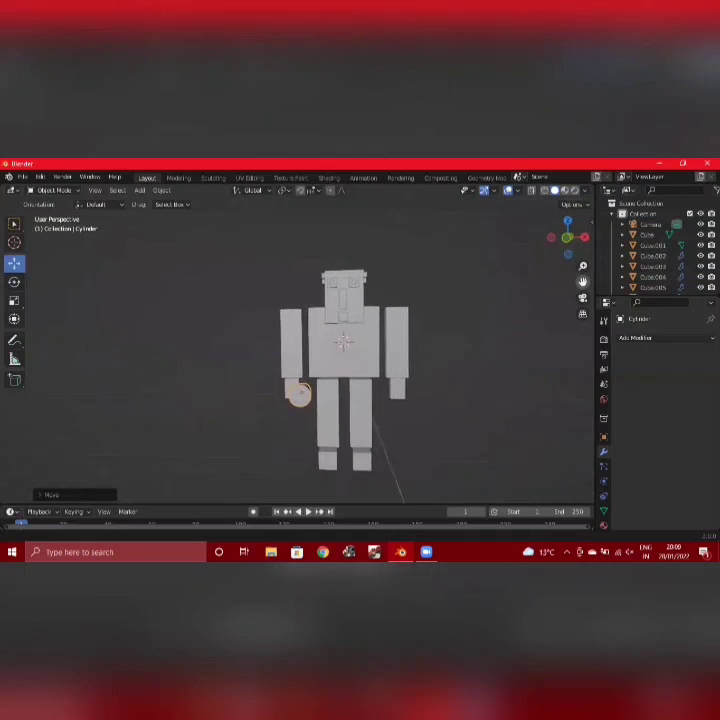
click(520, 351)
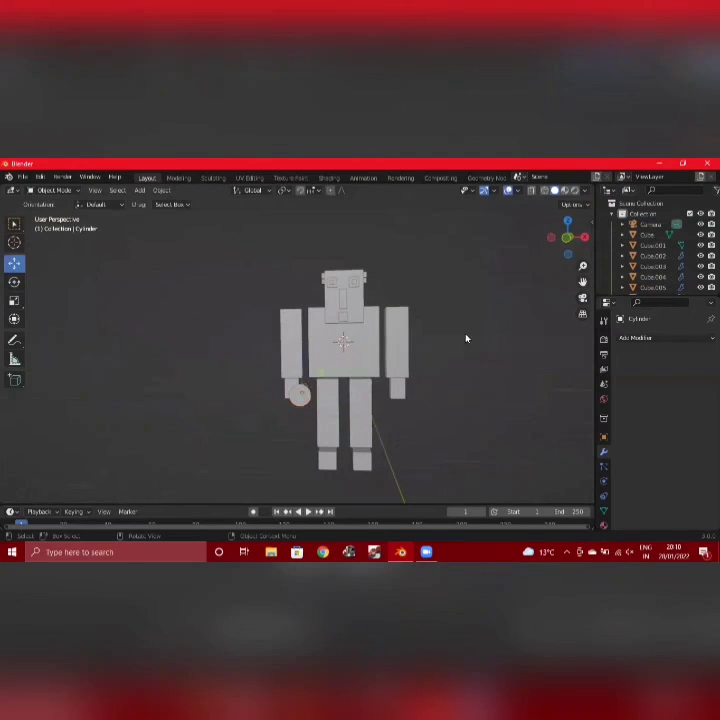